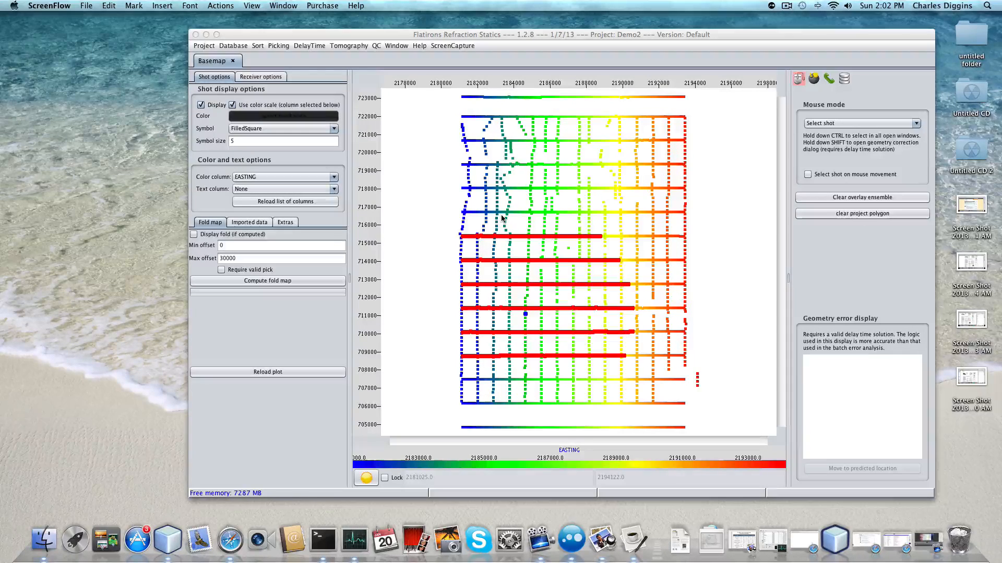
Step: Open a new picker window for the shot/receiver/bin plane
{"action": "left_click", "coordinate": [276, 47]}
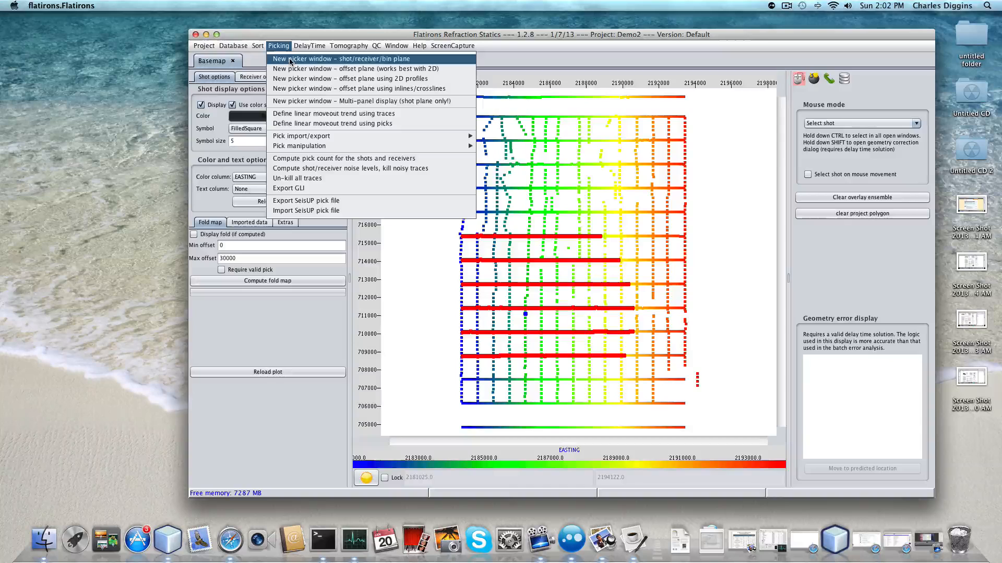
{"action": "left_click", "coordinate": [290, 60]}
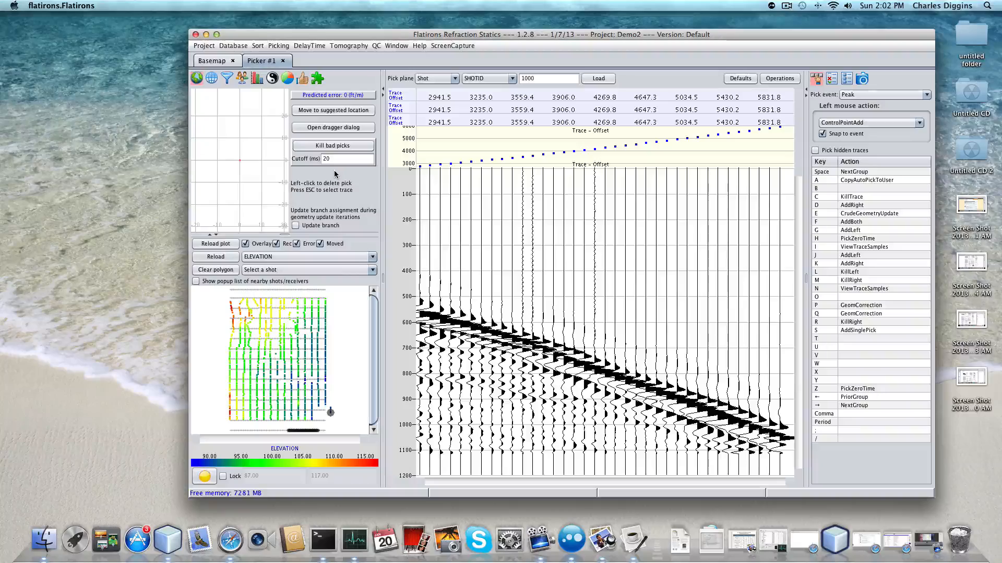
Step: Browse the trace gathers of shots at different positions across the picker's map, ending with shot 1902
{"action": "left_click", "coordinate": [290, 353]}
{"action": "left_click", "coordinate": [261, 332]}
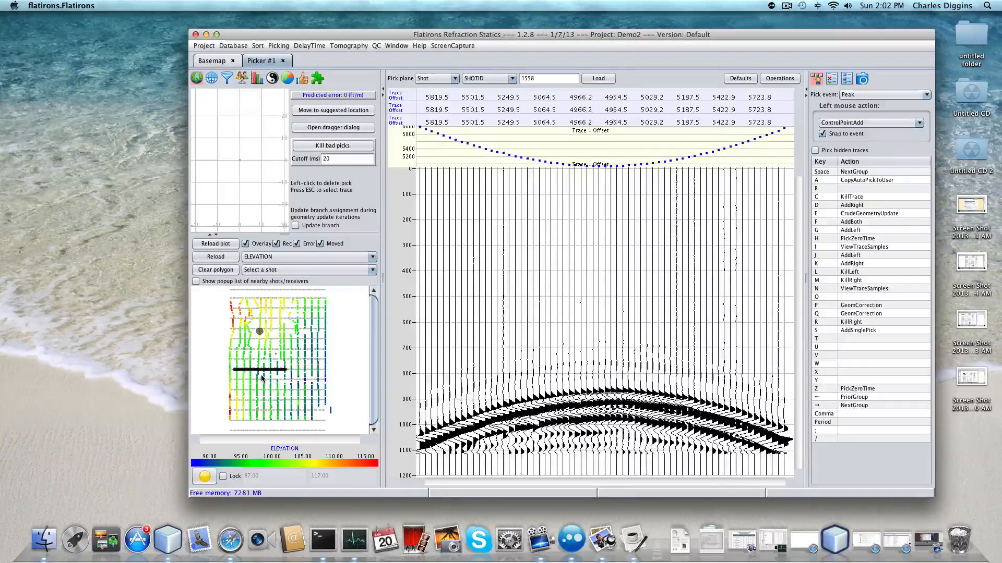
{"action": "left_click", "coordinate": [262, 374]}
{"action": "left_click", "coordinate": [283, 348]}
{"action": "left_click", "coordinate": [259, 338]}
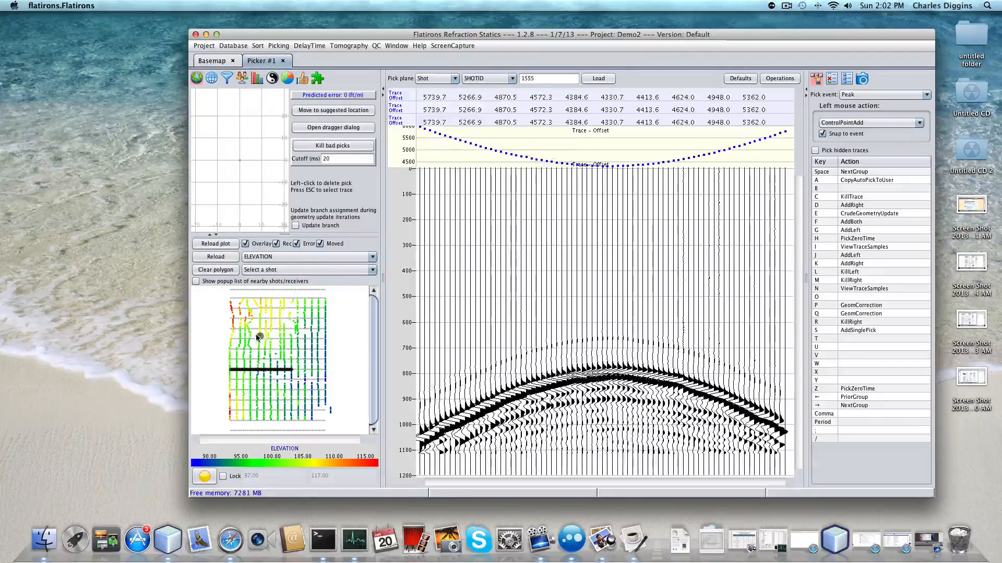
{"action": "left_click", "coordinate": [295, 323]}
{"action": "left_click", "coordinate": [303, 371]}
{"action": "left_click", "coordinate": [271, 329]}
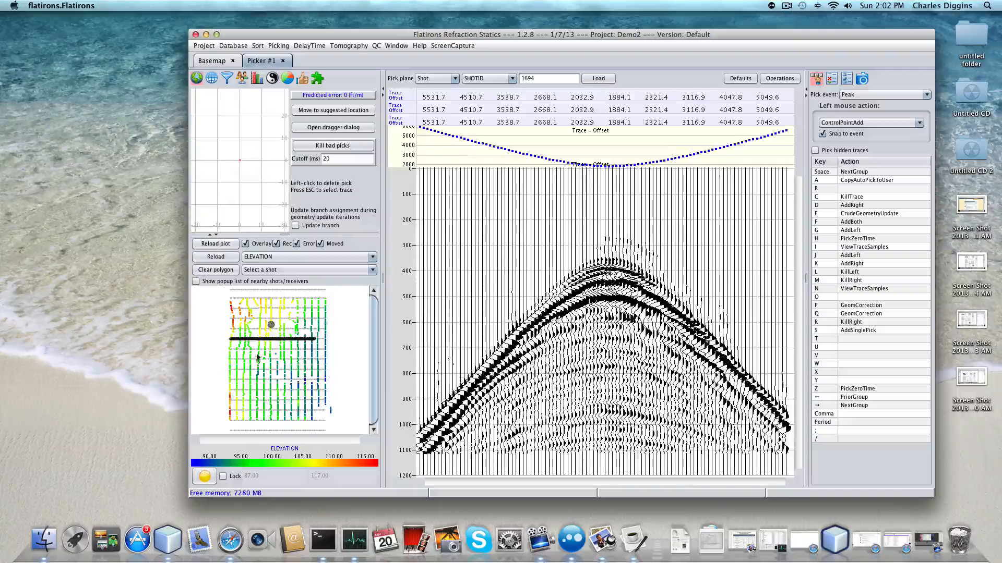
{"action": "left_click", "coordinate": [257, 359]}
{"action": "left_click", "coordinate": [249, 313]}
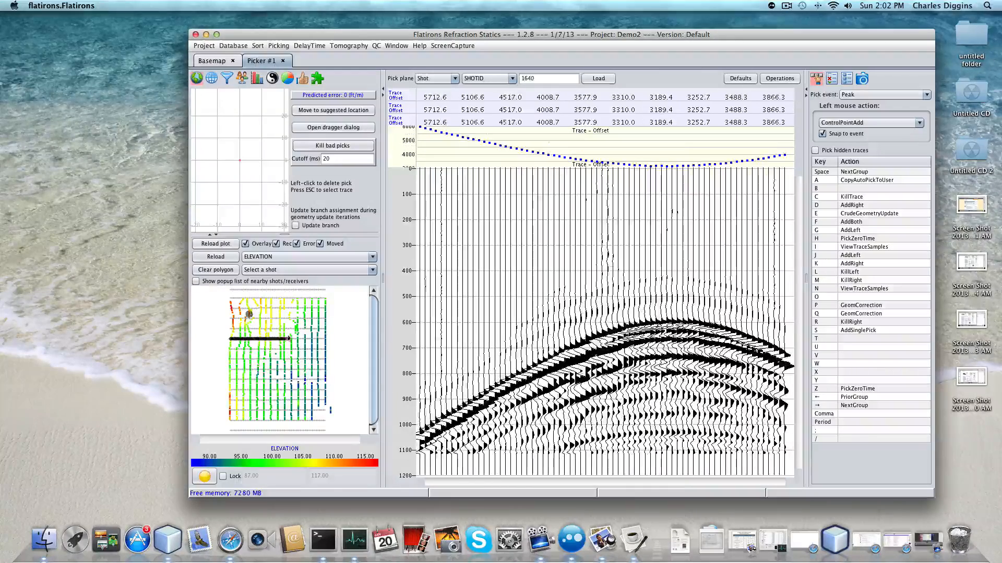
{"action": "left_click", "coordinate": [305, 336]}
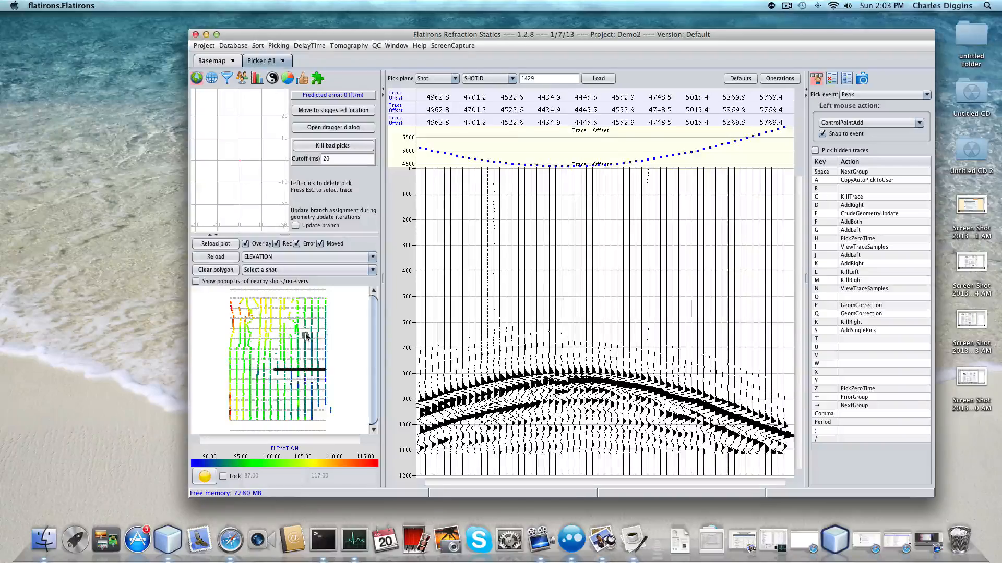
{"action": "left_click", "coordinate": [281, 360]}
{"action": "left_click", "coordinate": [280, 326]}
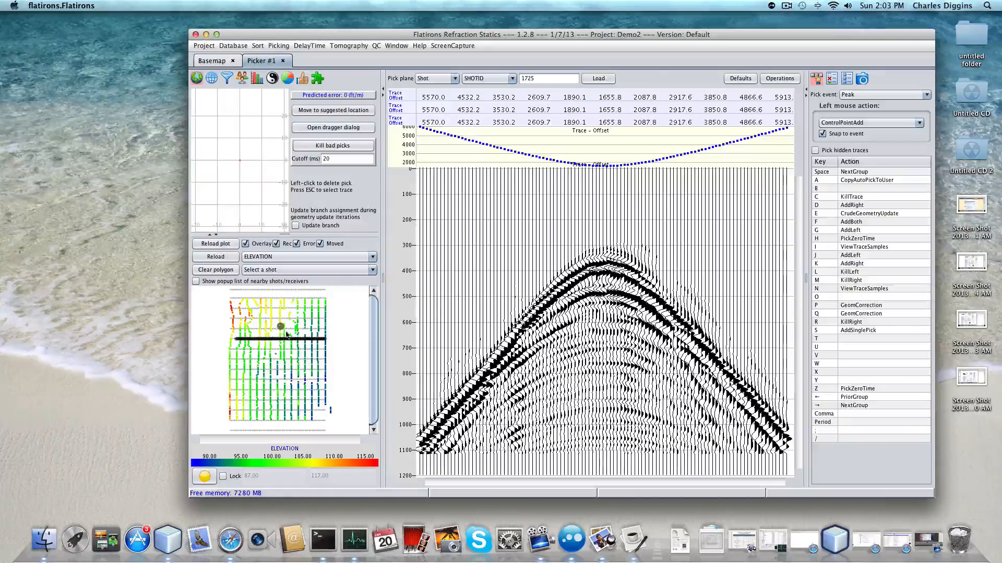
{"action": "left_click", "coordinate": [298, 367]}
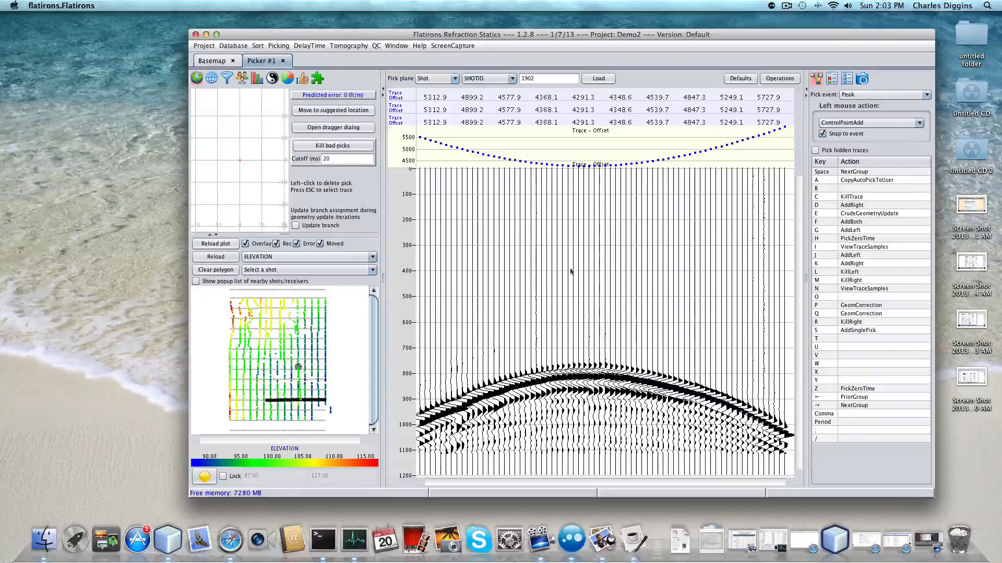
Step: Show the axis lock and group information, and view shot 1902's receiver line groups from 109 back to 104
{"action": "left_click", "coordinate": [840, 80]}
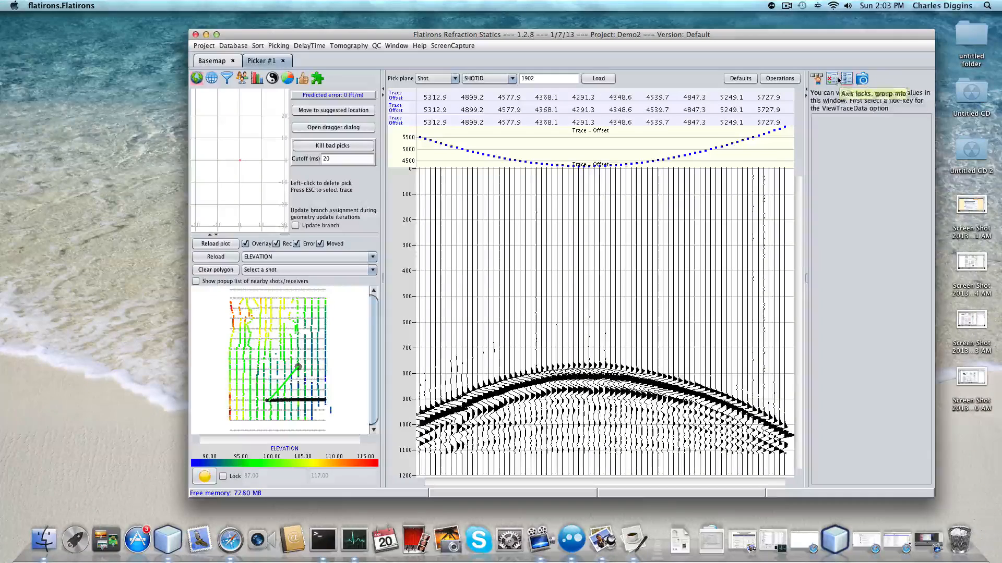
{"action": "left_click", "coordinate": [838, 80]}
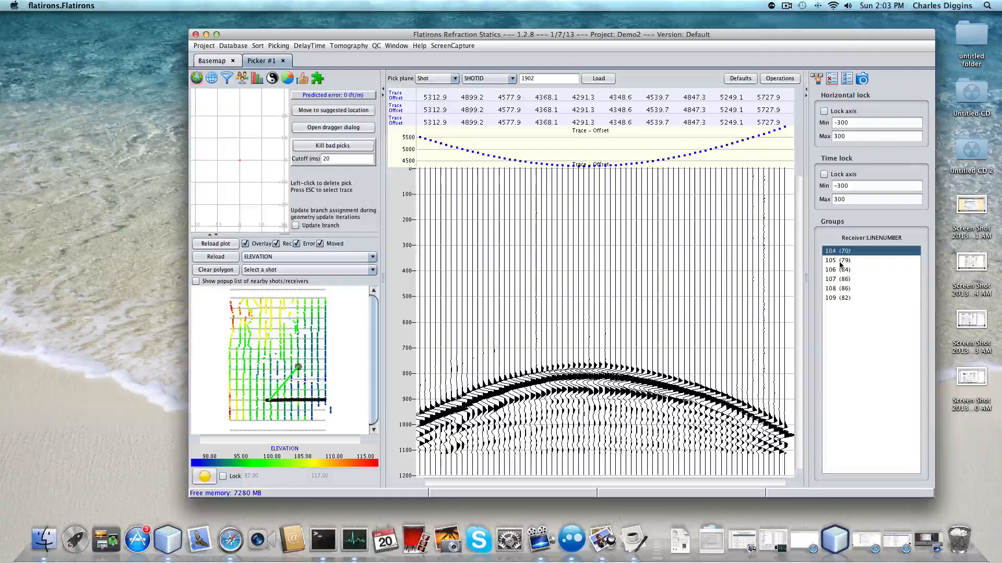
{"action": "left_click", "coordinate": [840, 297]}
{"action": "left_click", "coordinate": [840, 288]}
{"action": "left_click", "coordinate": [840, 279]}
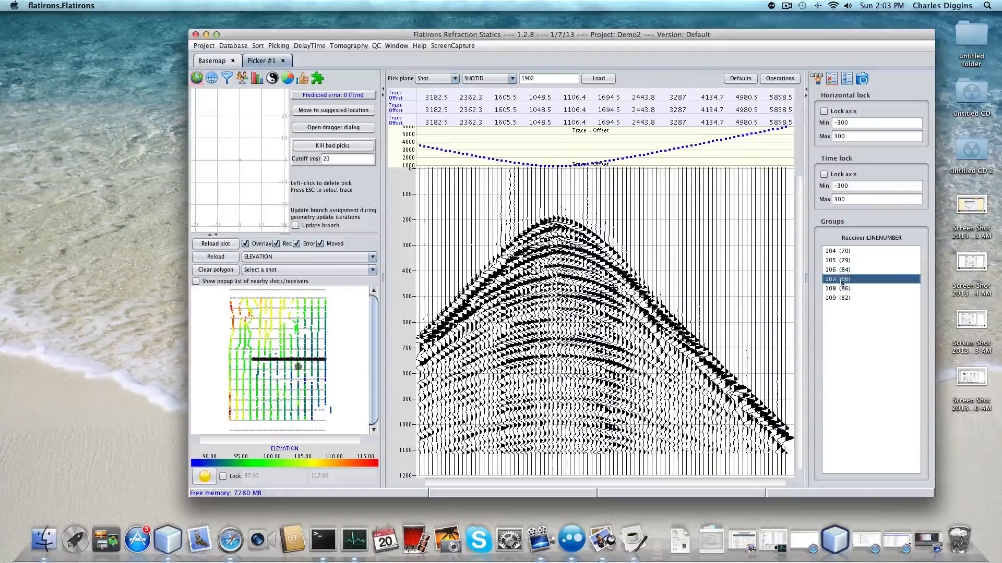
{"action": "left_click", "coordinate": [840, 270]}
{"action": "left_click", "coordinate": [839, 261]}
{"action": "left_click", "coordinate": [839, 254]}
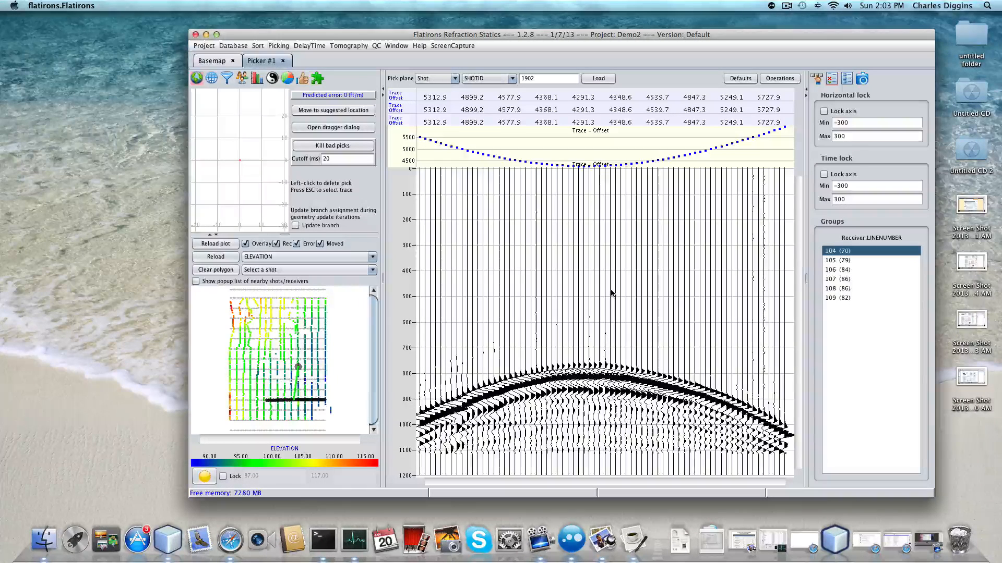
Step: Group the traces by the NORTHING header column of the Receiver table
{"action": "left_click", "coordinate": [242, 80]}
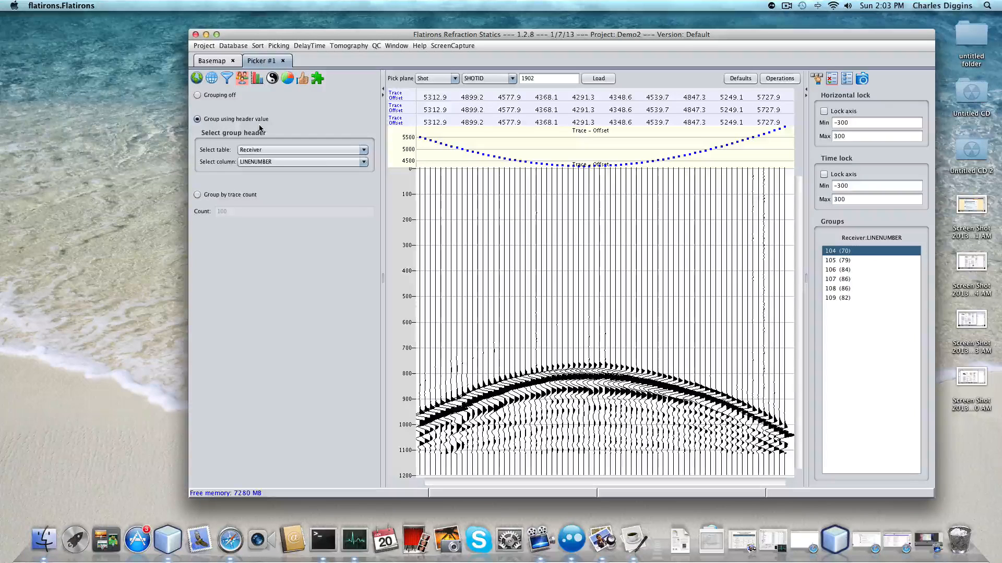
{"action": "left_click", "coordinate": [364, 151]}
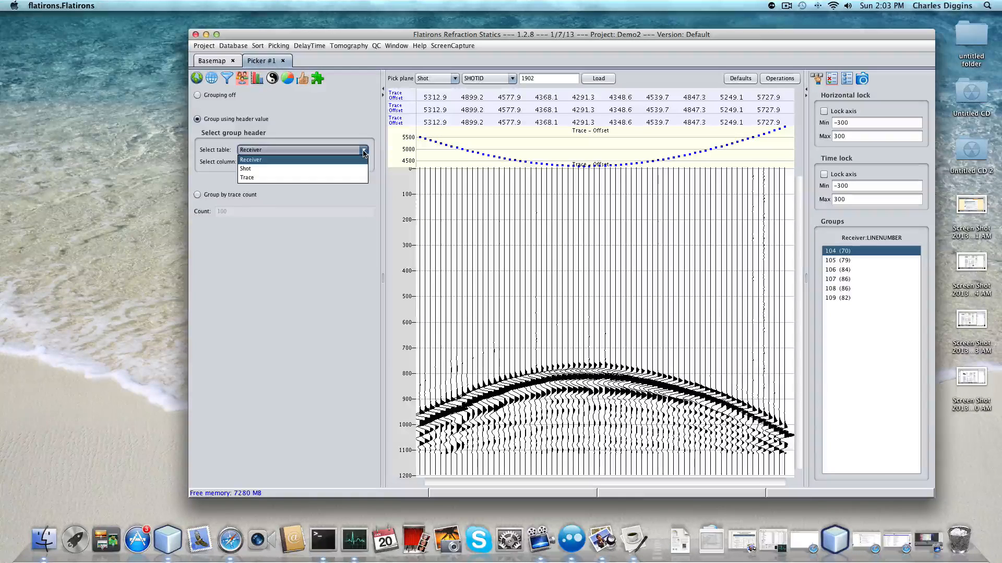
{"action": "left_click", "coordinate": [313, 160]}
{"action": "left_click", "coordinate": [364, 163]}
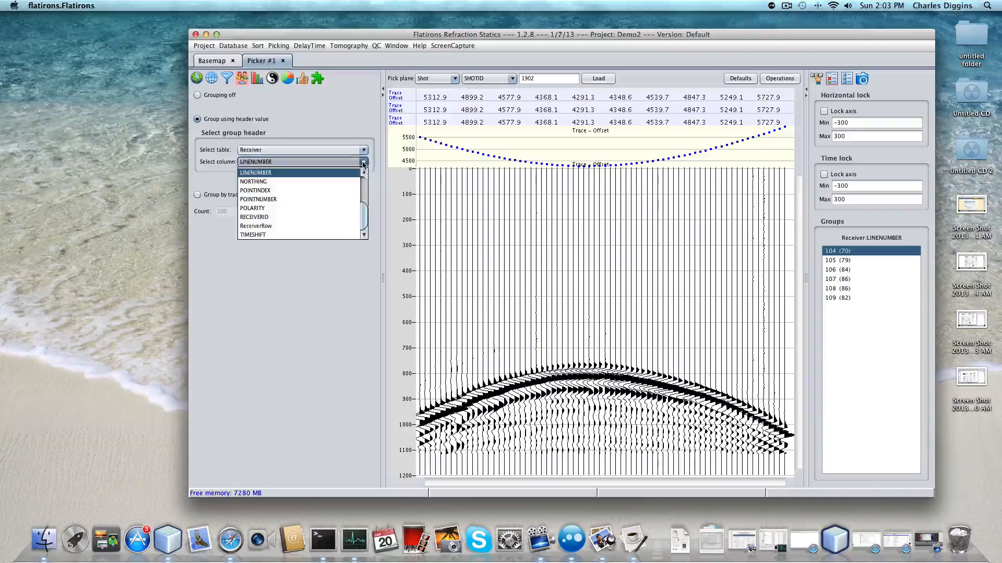
{"action": "left_click", "coordinate": [298, 200]}
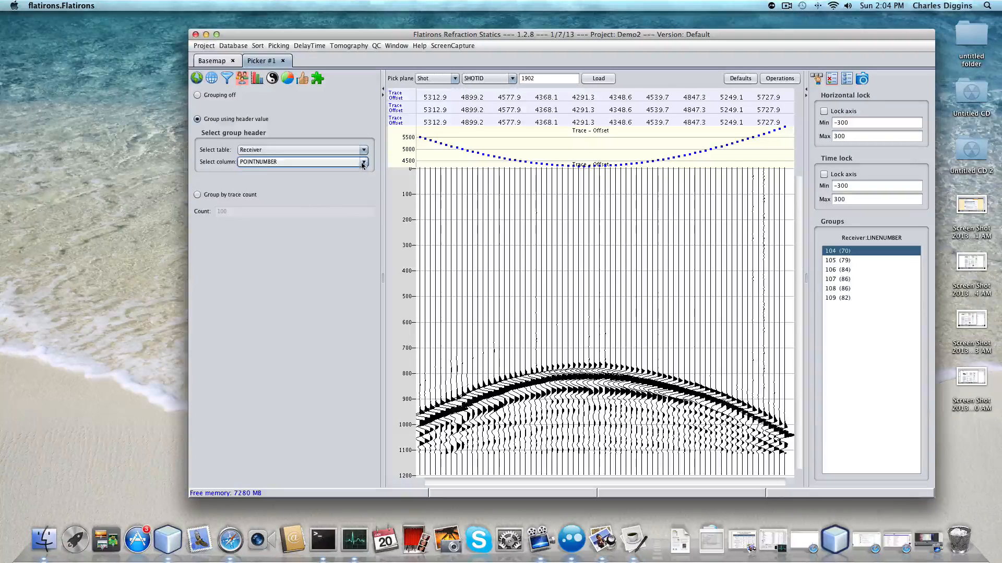
{"action": "left_click", "coordinate": [360, 162]}
{"action": "left_click", "coordinate": [286, 186]}
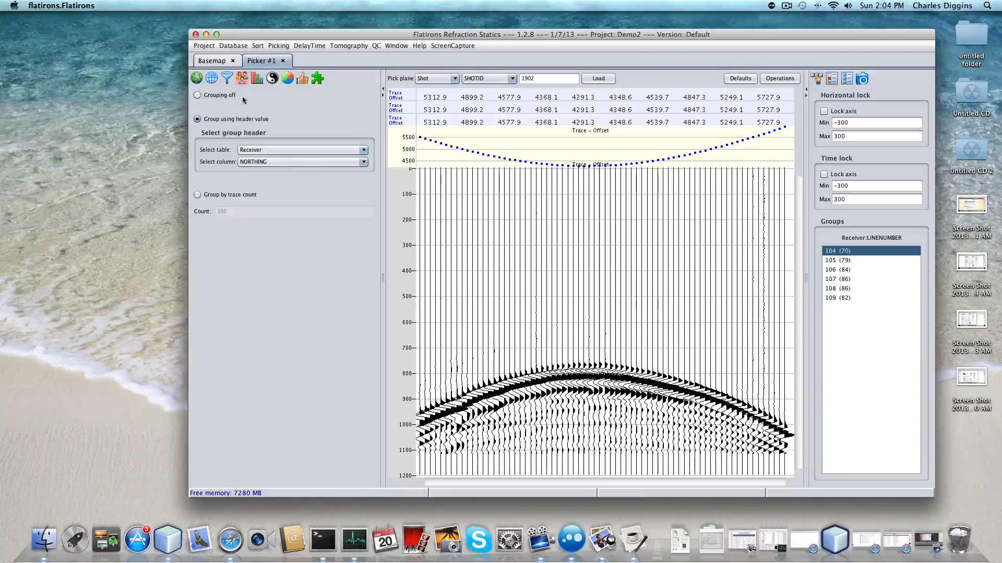
Step: Return to the picker's map and examine how several shots, ending with 1649, display when grouped by receiver northing
{"action": "left_click", "coordinate": [212, 78]}
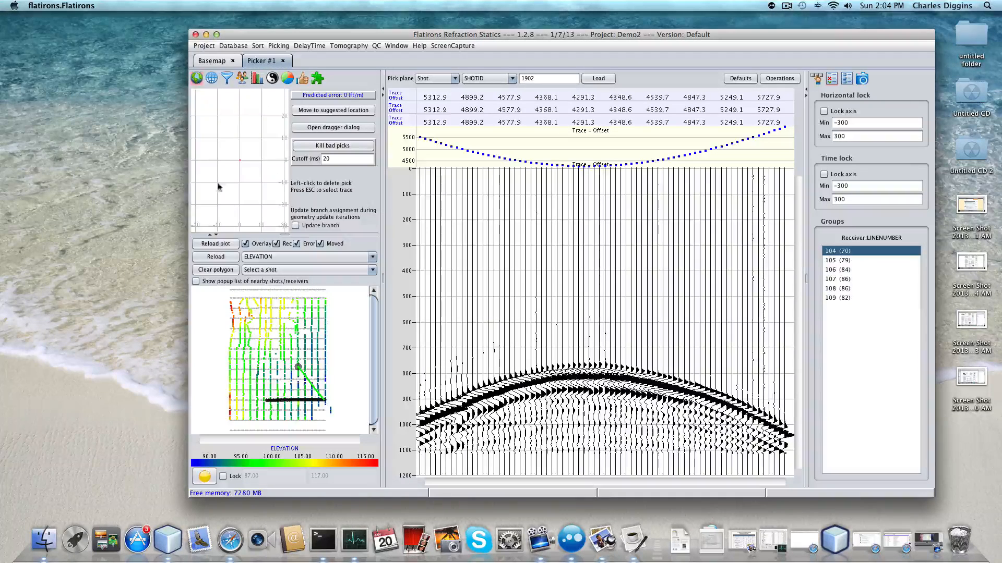
{"action": "left_click", "coordinate": [262, 322]}
{"action": "left_click", "coordinate": [276, 313]}
{"action": "left_click", "coordinate": [275, 337]}
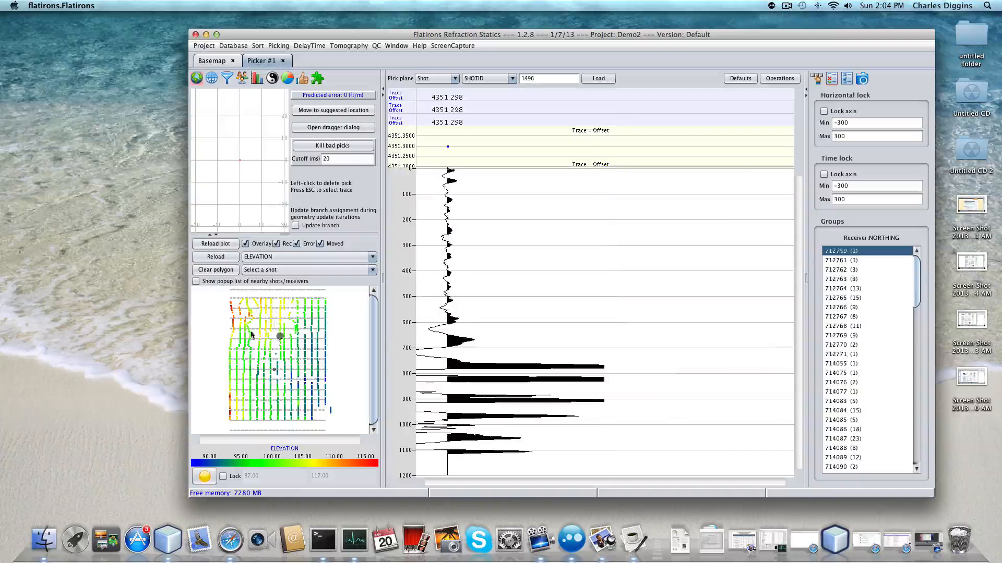
{"action": "left_click", "coordinate": [298, 328]}
{"action": "left_click", "coordinate": [263, 323]}
{"action": "left_click", "coordinate": [295, 322]}
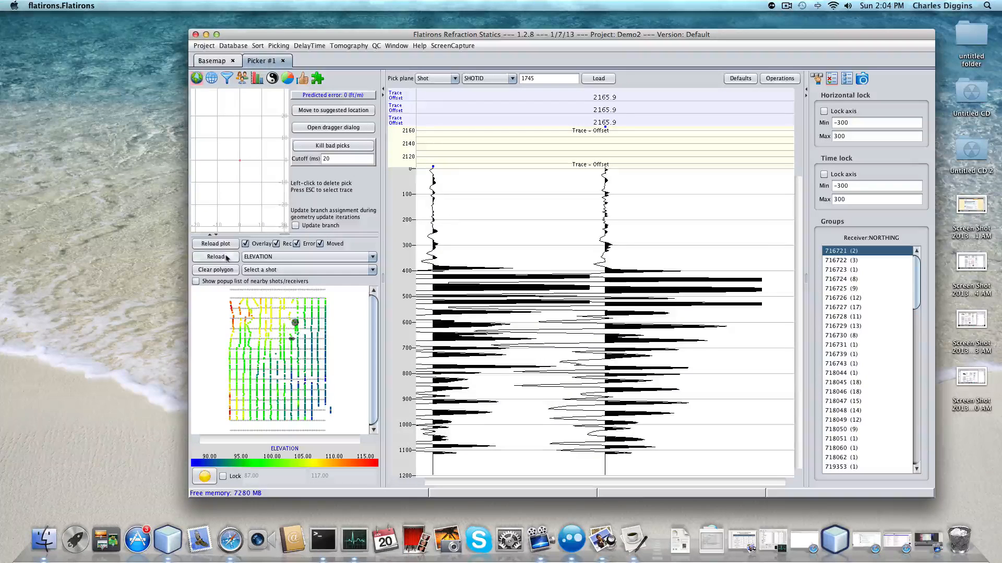
{"action": "left_click", "coordinate": [252, 312]}
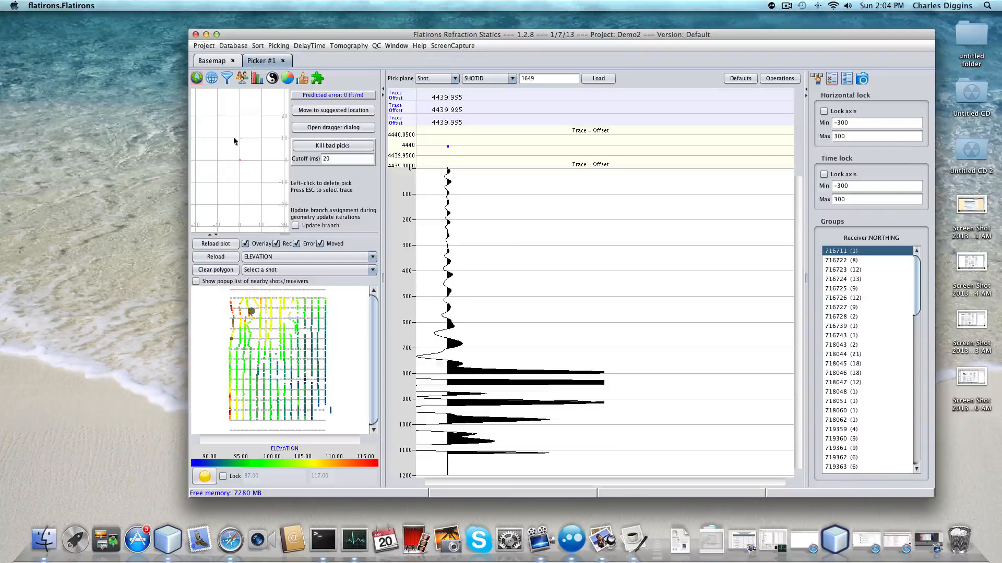
Step: Change the trace grouping column to POINTNUMBER in the Receiver table
{"action": "left_click", "coordinate": [242, 79]}
{"action": "left_click", "coordinate": [364, 163]}
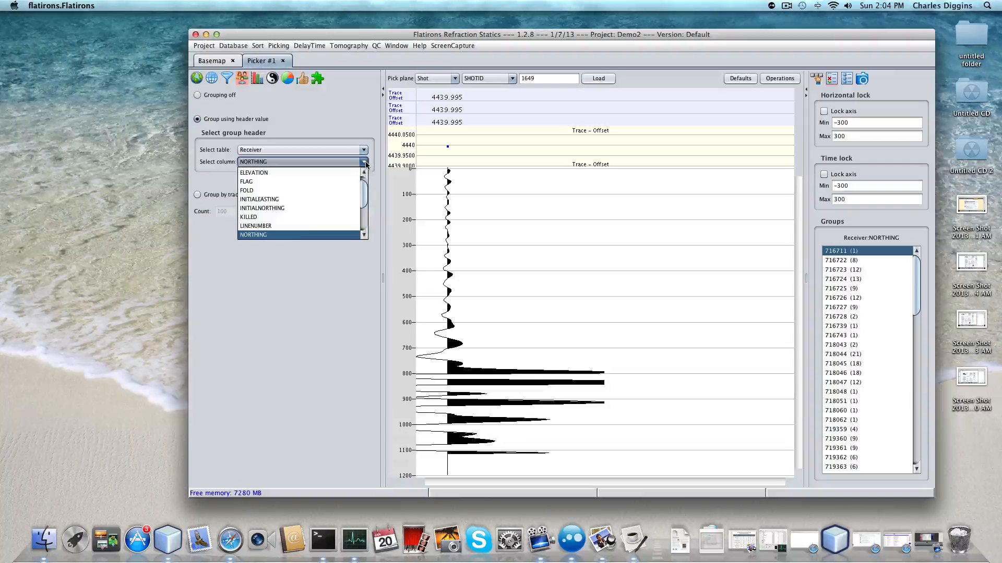
{"action": "scroll", "coordinate": [367, 236], "scroll_direction": "down", "scroll_amount": 3}
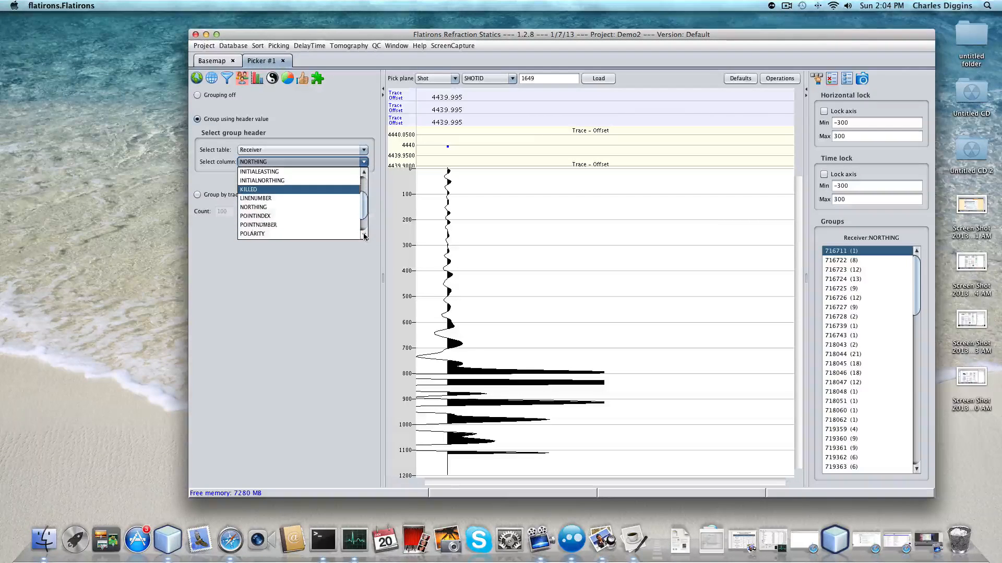
{"action": "left_click", "coordinate": [290, 226]}
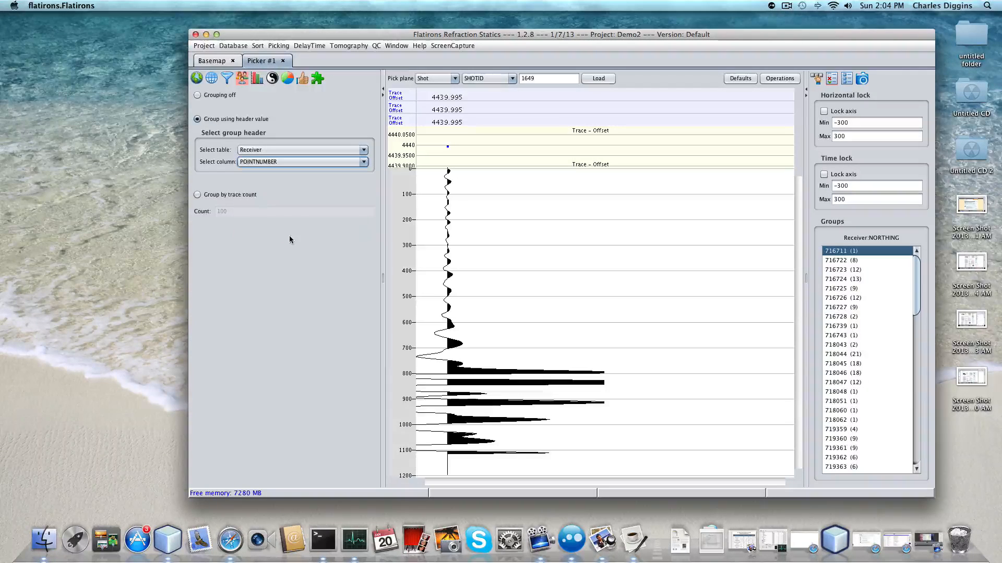
Step: Load several shots from the picker's map, ending with 1504, to examine their grouping by receiver point number
{"action": "left_click", "coordinate": [197, 79]}
{"action": "left_click", "coordinate": [294, 360]}
{"action": "left_click", "coordinate": [289, 340]}
{"action": "left_click", "coordinate": [280, 359]}
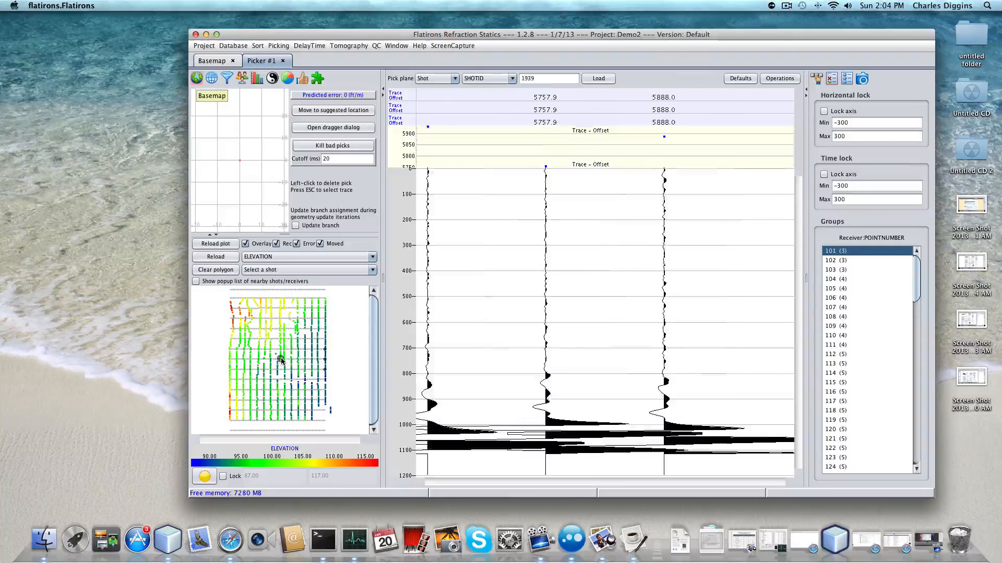
{"action": "left_click", "coordinate": [280, 351]}
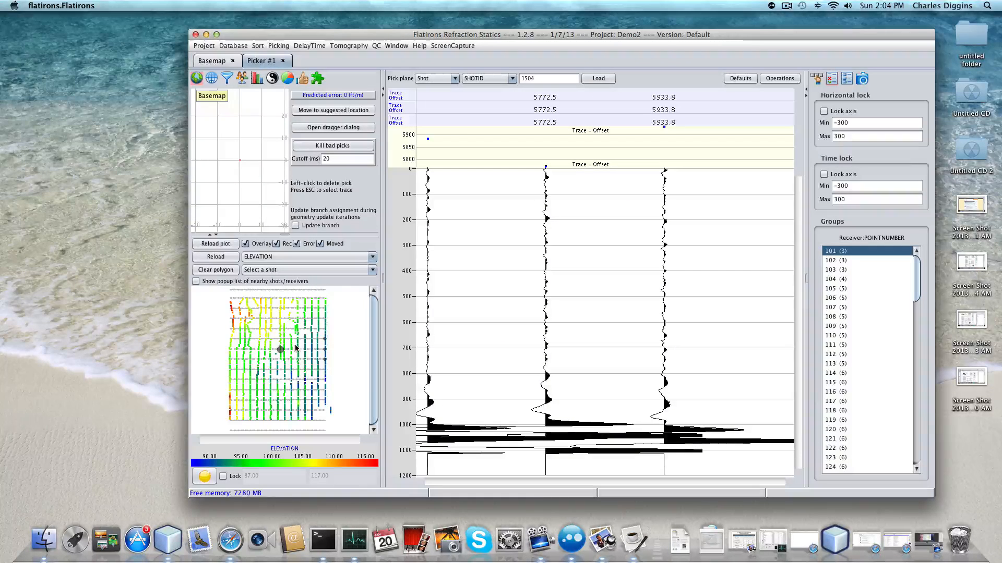
Step: Set the Receiver table's trace grouping column back to LINENUMBER
{"action": "left_click", "coordinate": [241, 79]}
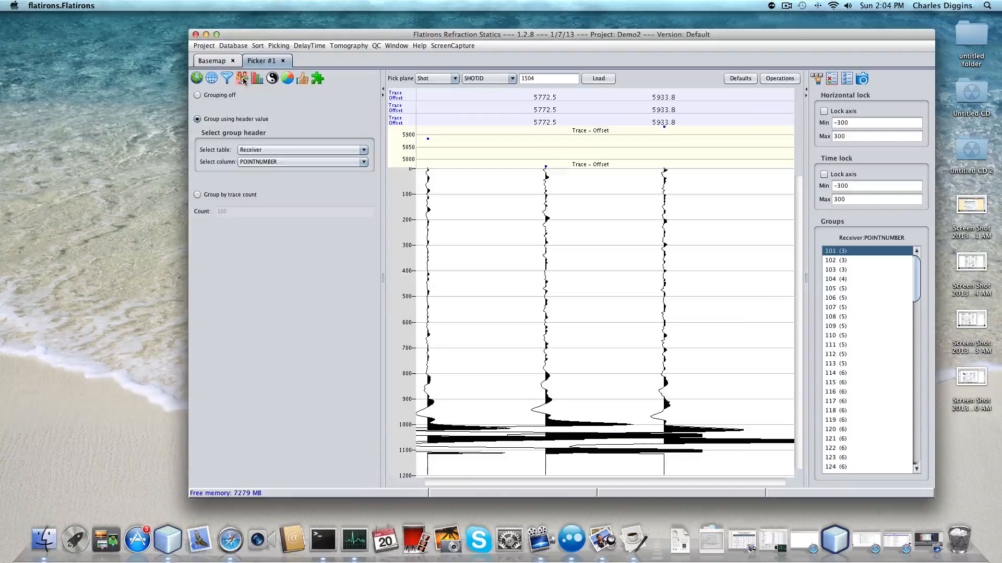
{"action": "left_click", "coordinate": [364, 162]}
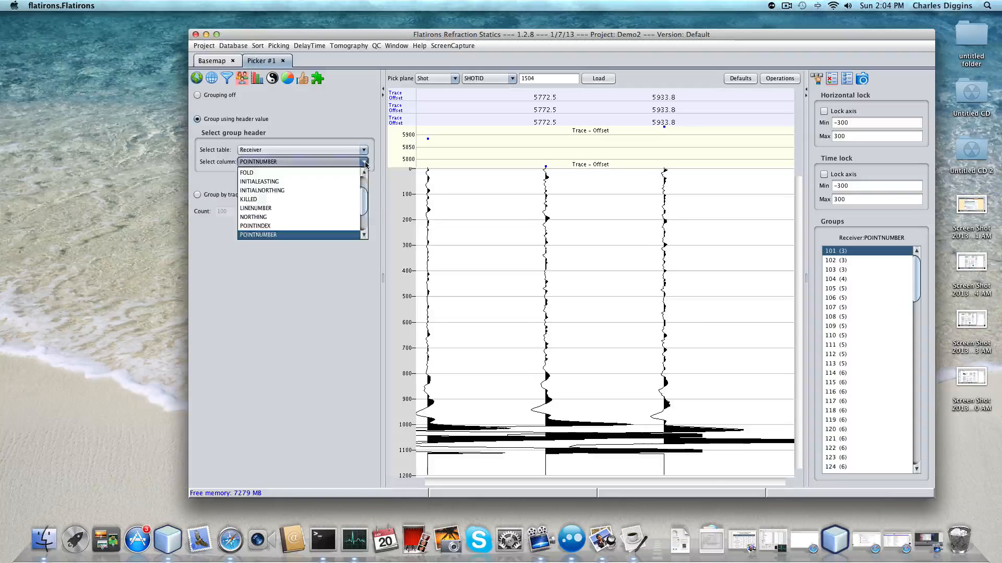
{"action": "left_click_drag", "start_coordinate": [364, 180], "coordinate": [364, 191]}
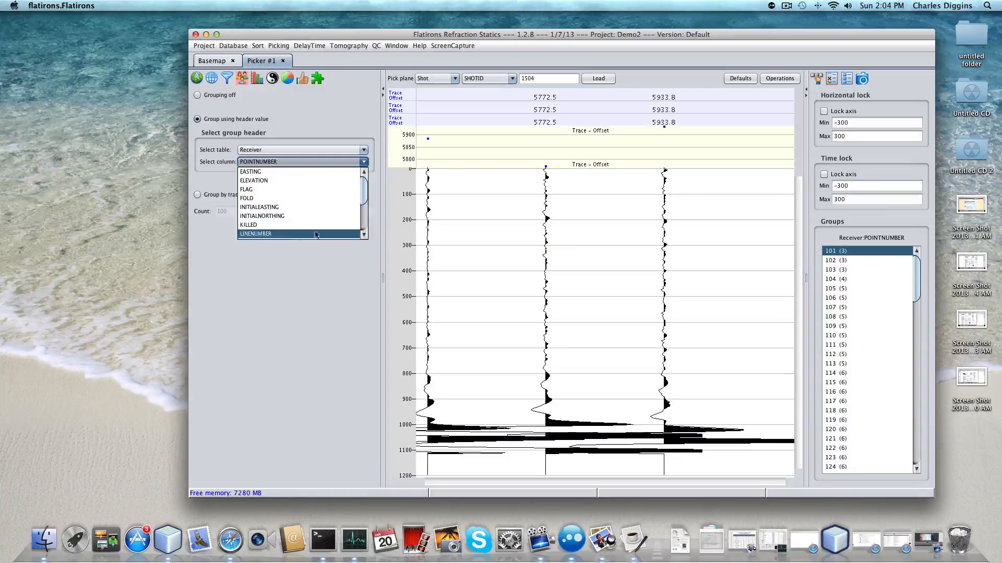
{"action": "left_click", "coordinate": [295, 234]}
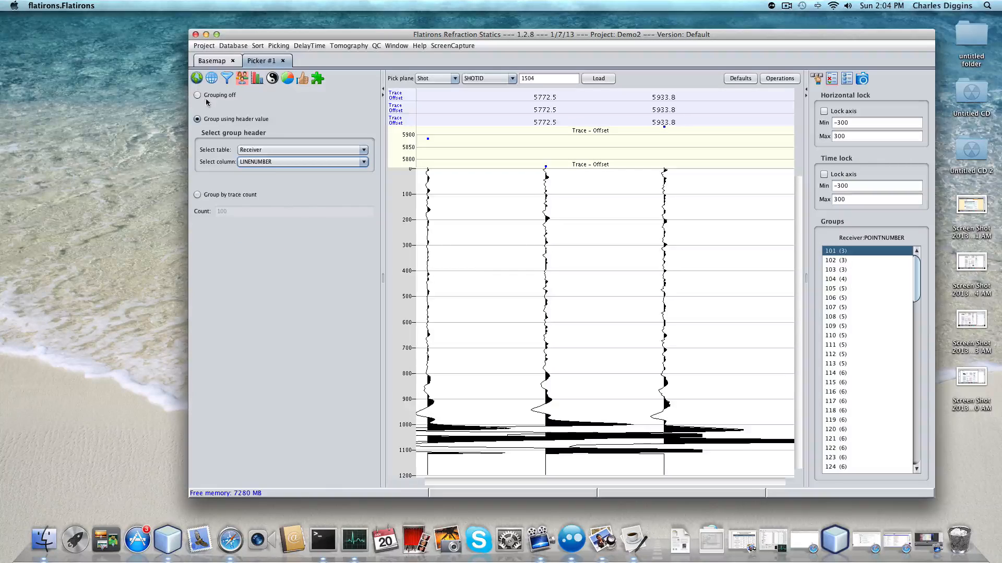
Step: Load shot 1527 from the picker's map and view its receiver line groups from 112 back to 107
{"action": "left_click", "coordinate": [197, 79]}
{"action": "left_click", "coordinate": [265, 330]}
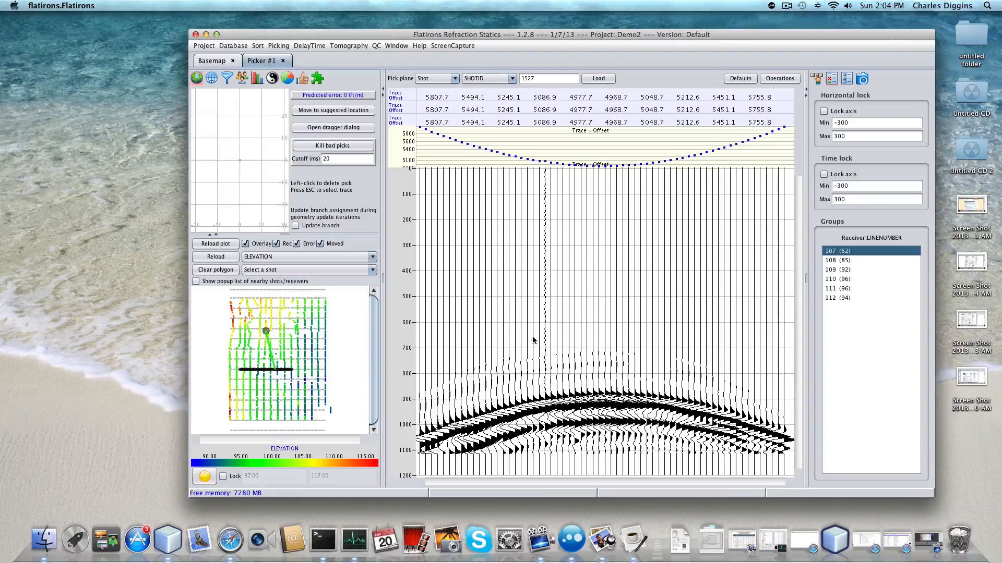
{"action": "left_click", "coordinate": [841, 297]}
{"action": "left_click", "coordinate": [841, 288]}
{"action": "left_click", "coordinate": [841, 278]}
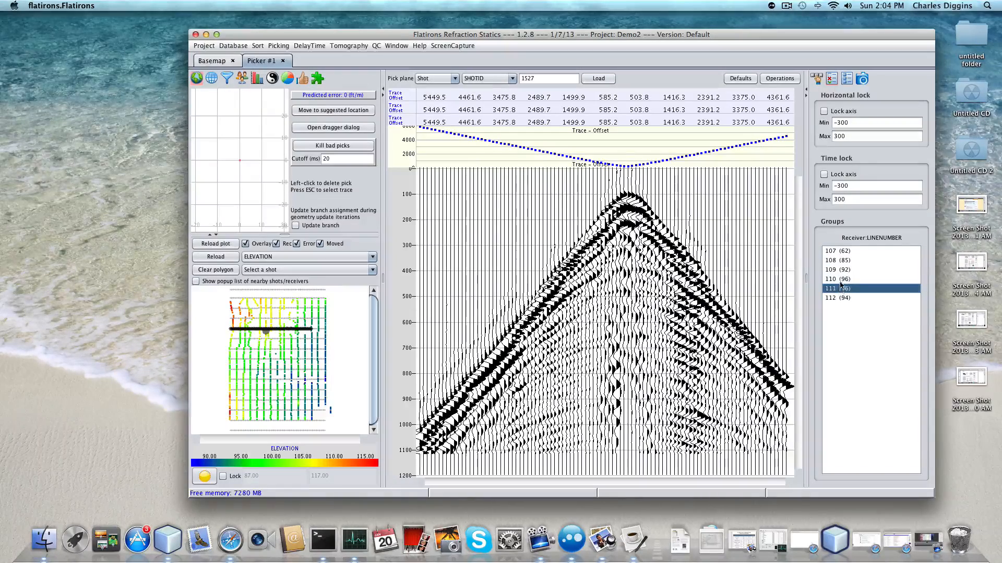
{"action": "left_click", "coordinate": [841, 269]}
{"action": "left_click", "coordinate": [842, 261]}
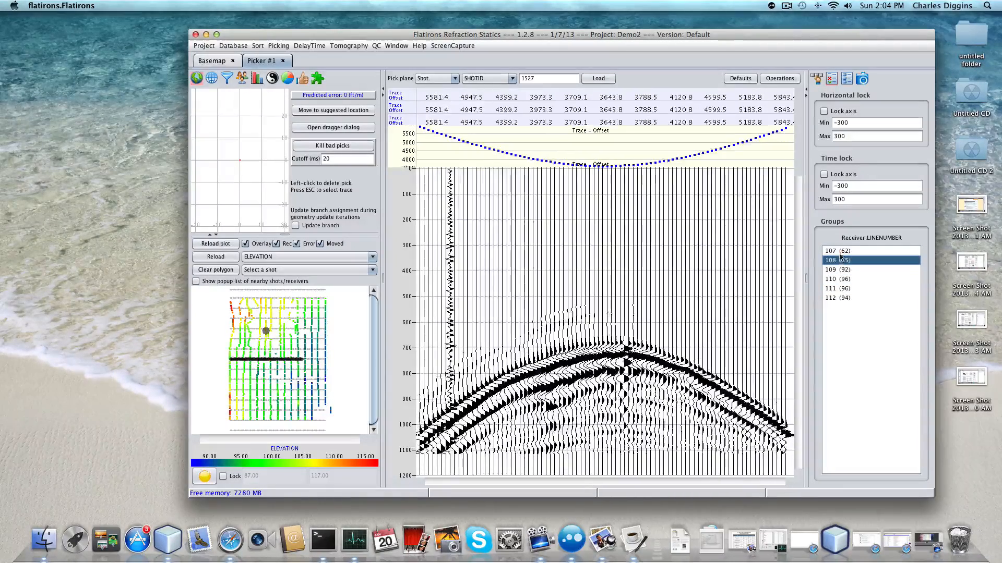
{"action": "left_click", "coordinate": [840, 251]}
{"action": "key", "text": "Down"}
{"action": "key", "text": "Down"}
{"action": "key", "text": "Down"}
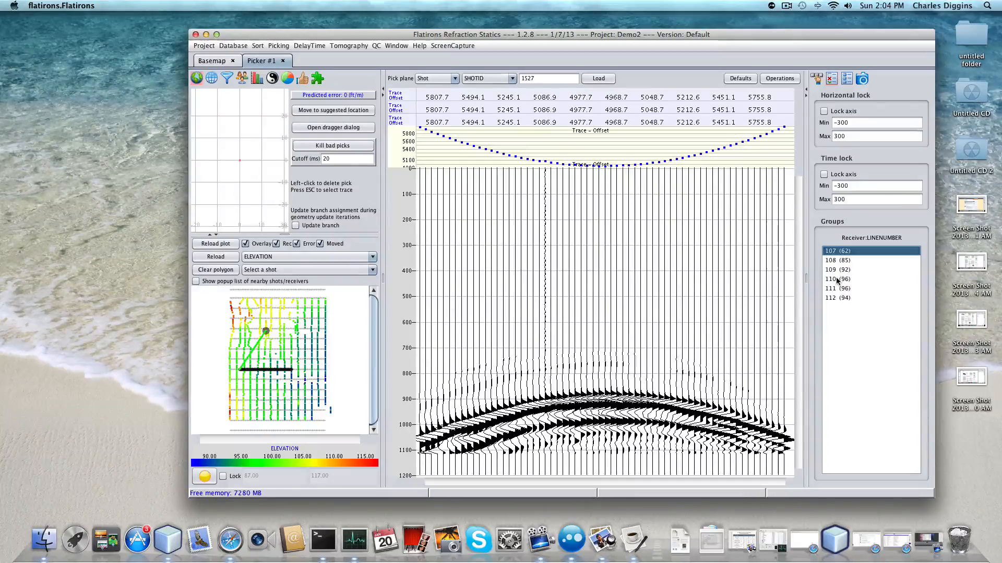
Step: Browse the receiver line groups of shot 1527 between 107 and 112, finishing on group 109
{"action": "key", "text": "Down"}
{"action": "key", "text": "Down"}
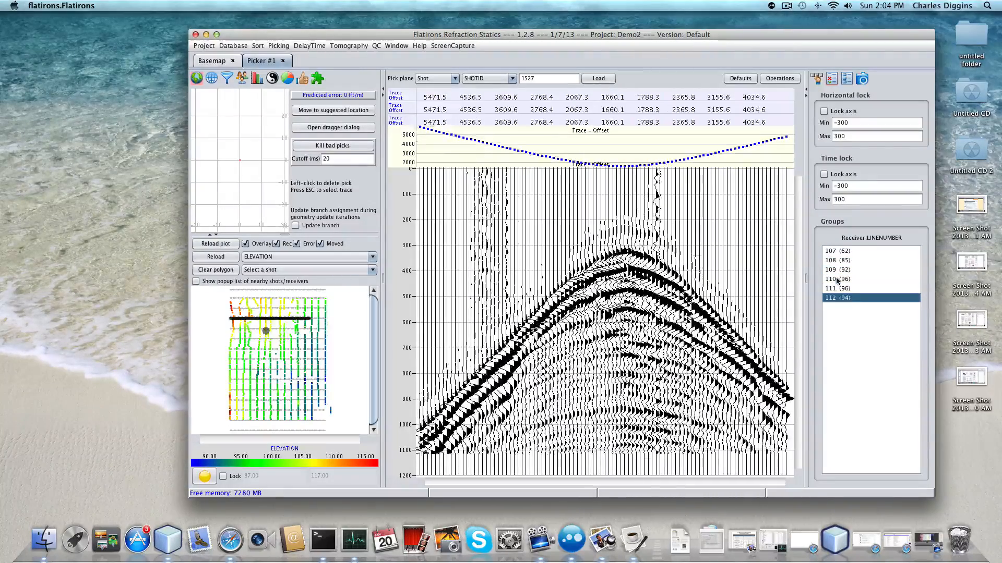
{"action": "left_click", "coordinate": [837, 279]}
{"action": "left_click", "coordinate": [836, 270]}
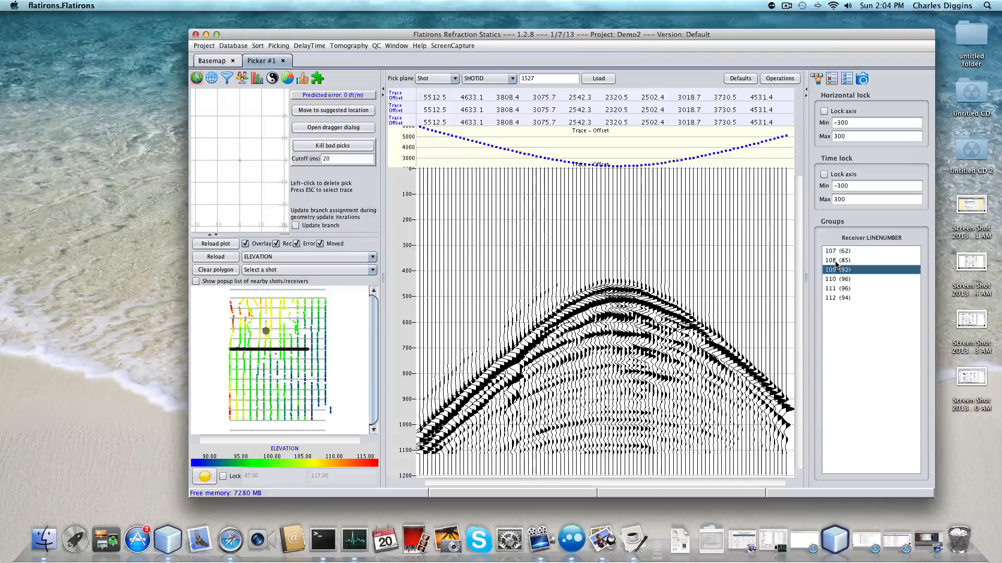
{"action": "key", "text": "Up"}
{"action": "key", "text": "Down"}
{"action": "key", "text": "Down"}
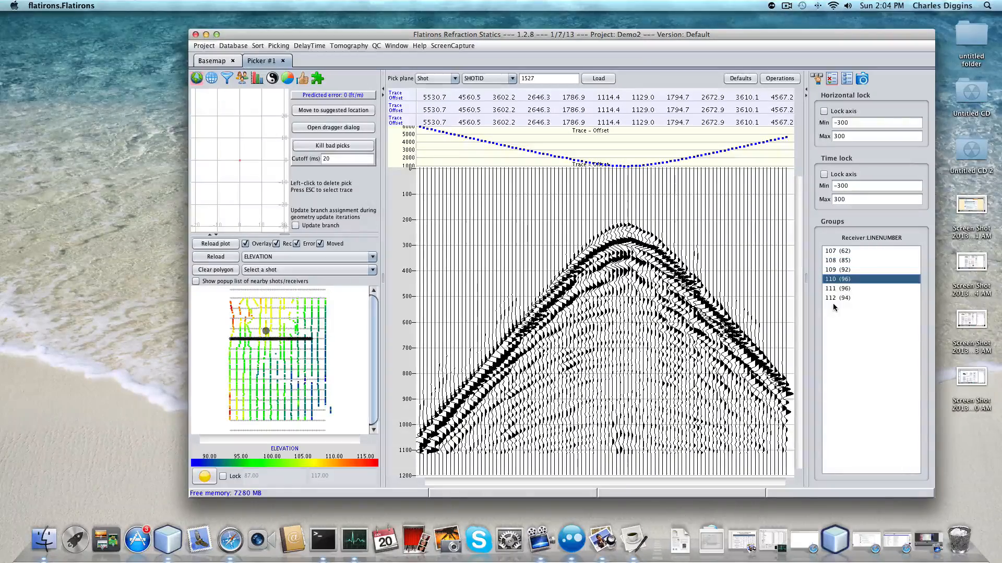
{"action": "key", "text": "Up"}
{"action": "key", "text": "Up"}
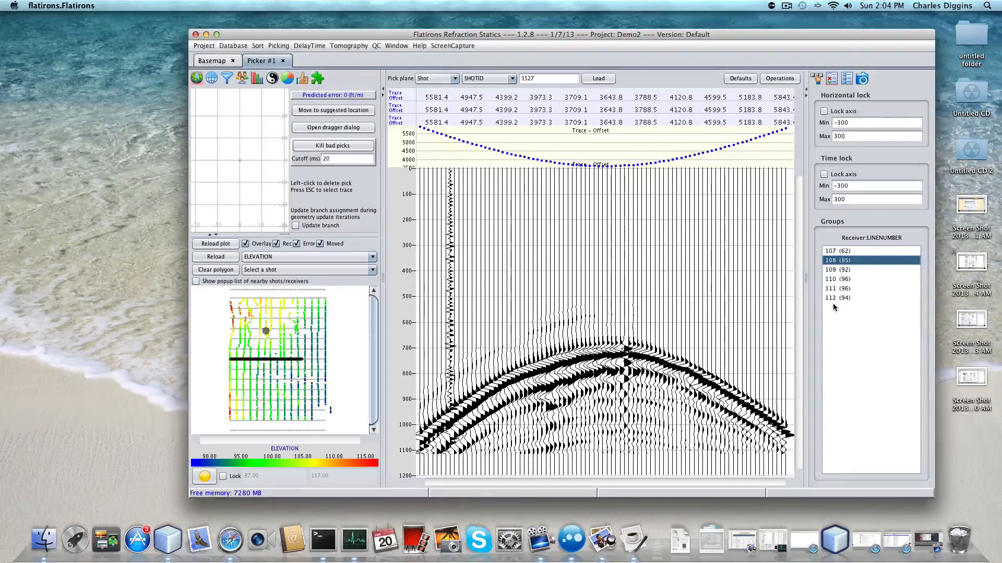
{"action": "key", "text": "Down"}
{"action": "key", "text": "Down"}
{"action": "key", "text": "Down"}
{"action": "key", "text": "Up"}
{"action": "key", "text": "Up"}
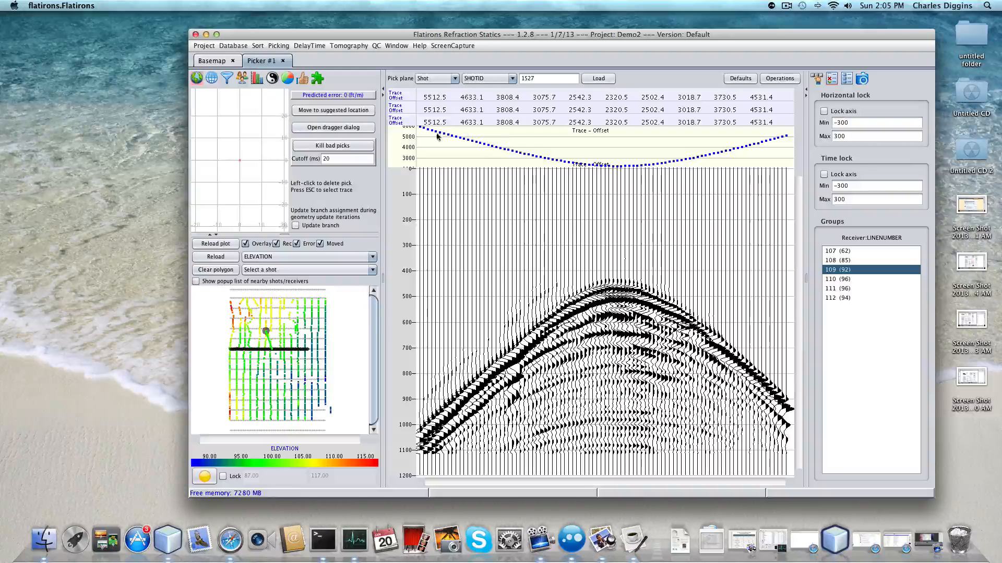
Step: Turn trace grouping off, then reposition and widen the main window to display all traces of shot 1527
{"action": "left_click", "coordinate": [242, 77]}
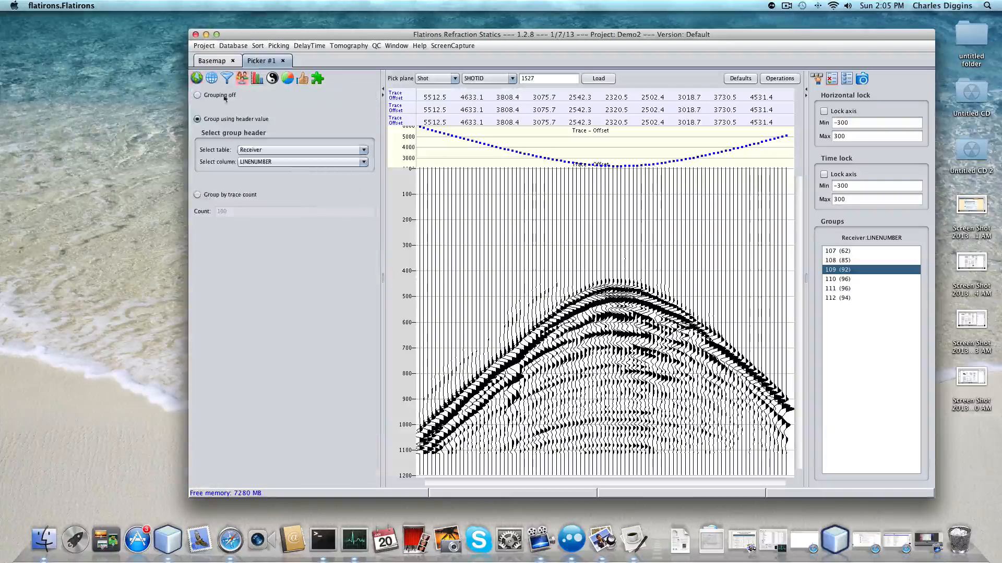
{"action": "left_click", "coordinate": [198, 96]}
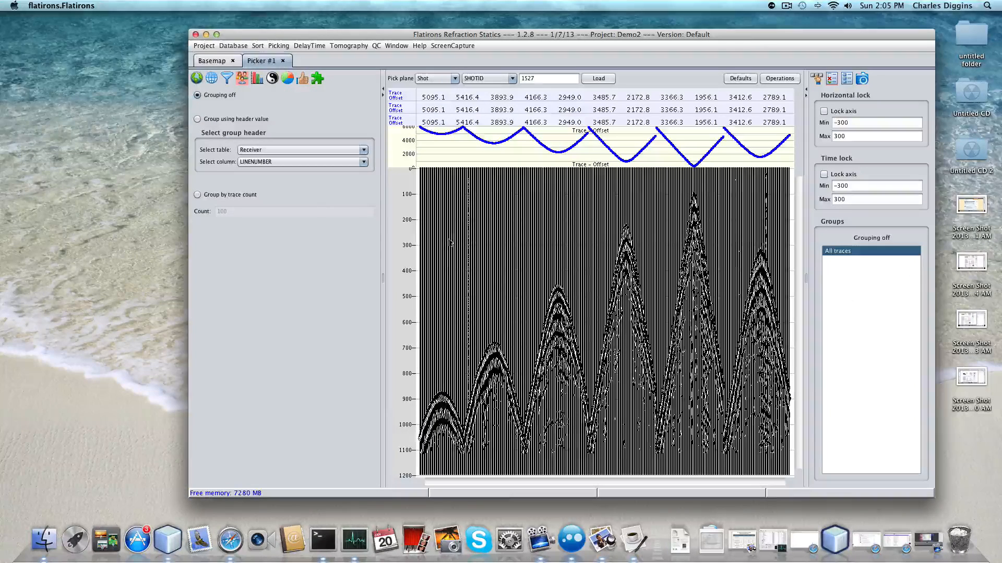
{"action": "left_click_drag", "start_coordinate": [452, 39], "coordinate": [314, 31]}
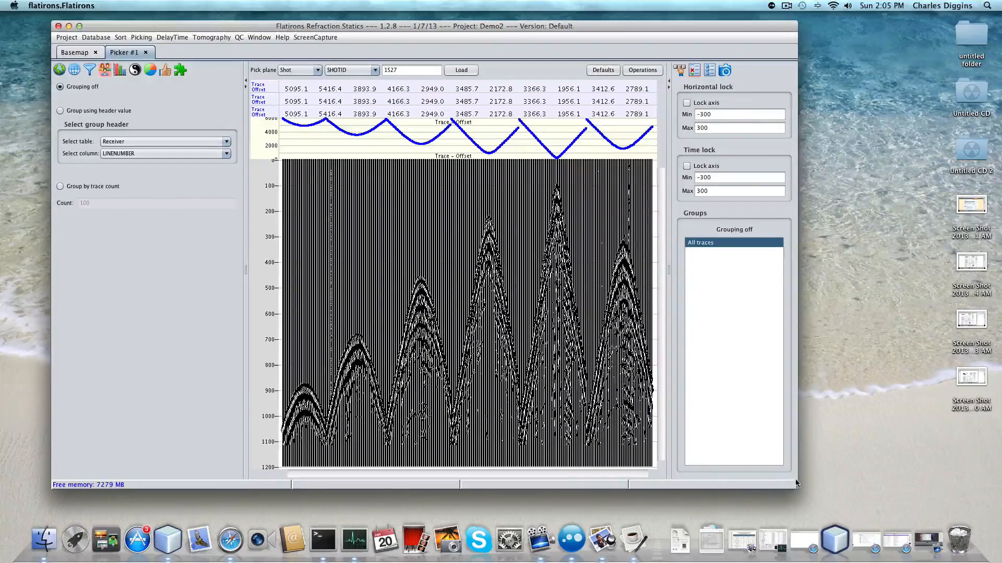
{"action": "left_click_drag", "start_coordinate": [798, 478], "coordinate": [963, 469]}
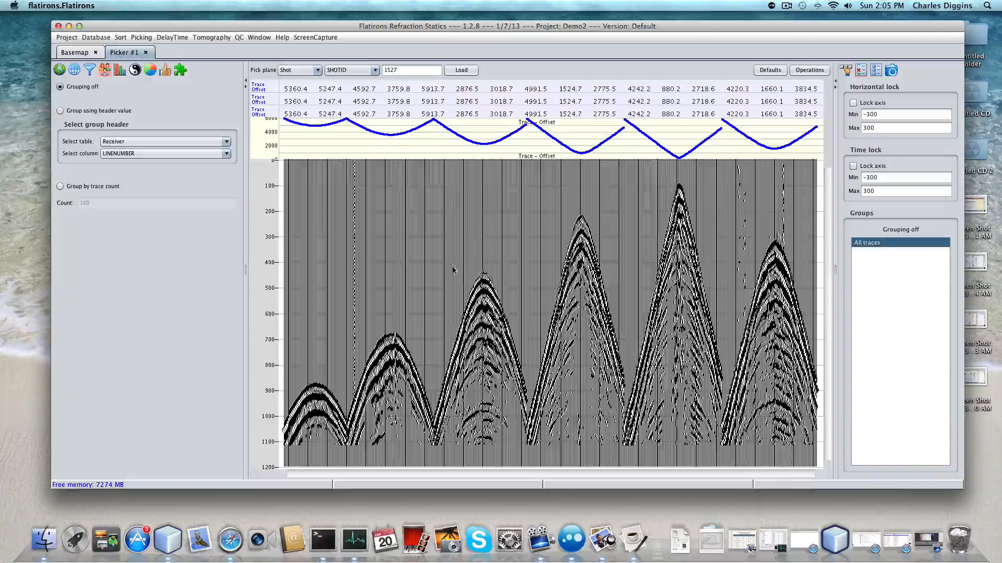
{"action": "left_click_drag", "start_coordinate": [451, 264], "coordinate": [506, 359]}
{"action": "left_click", "coordinate": [525, 350]}
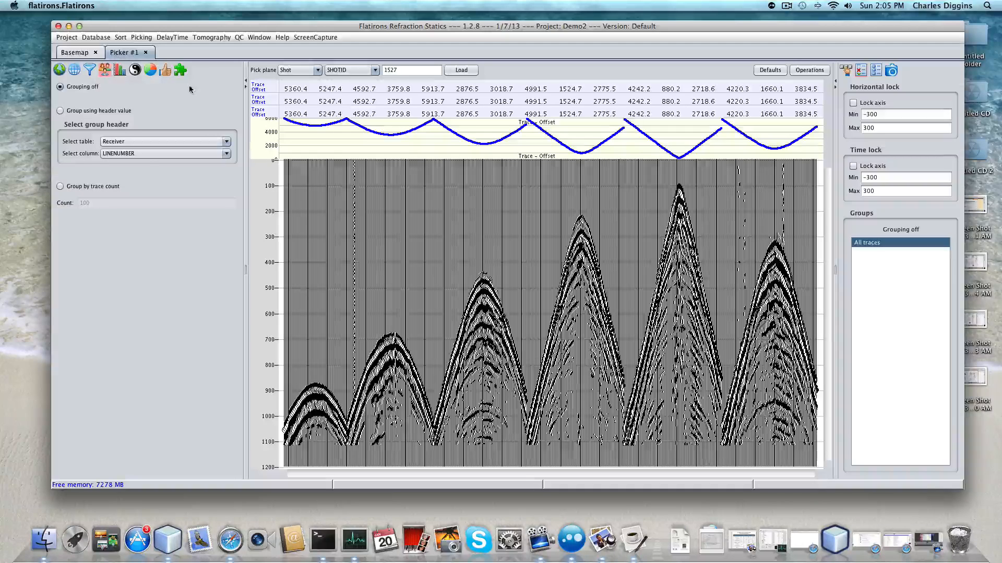
Step: Add an Apply linear moveout process to the ensemble processing sequence with a velocity of 6558.4
{"action": "left_click", "coordinate": [59, 70]}
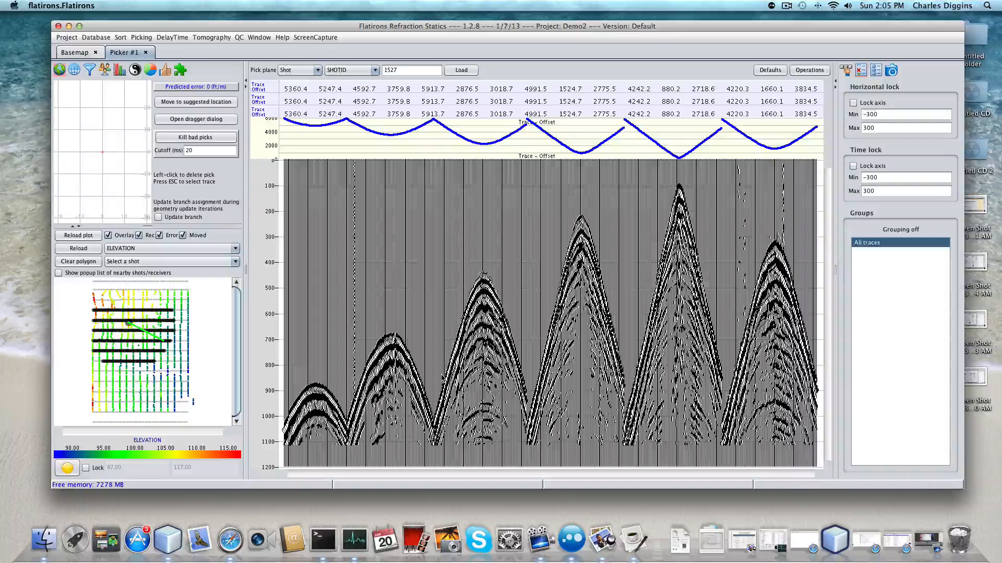
{"action": "left_click", "coordinate": [91, 70]}
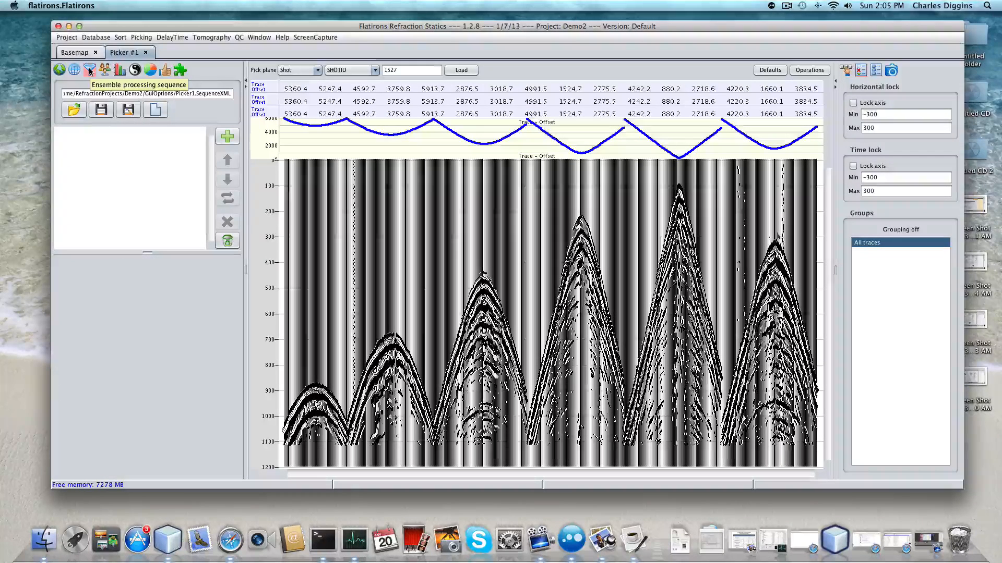
{"action": "left_click", "coordinate": [228, 137]}
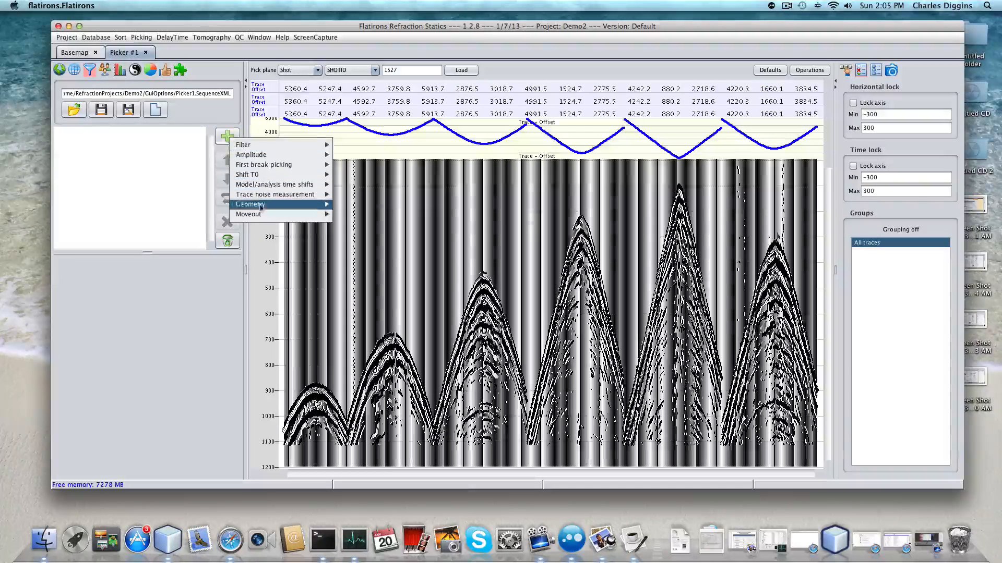
{"action": "mouse_move", "coordinate": [292, 213]}
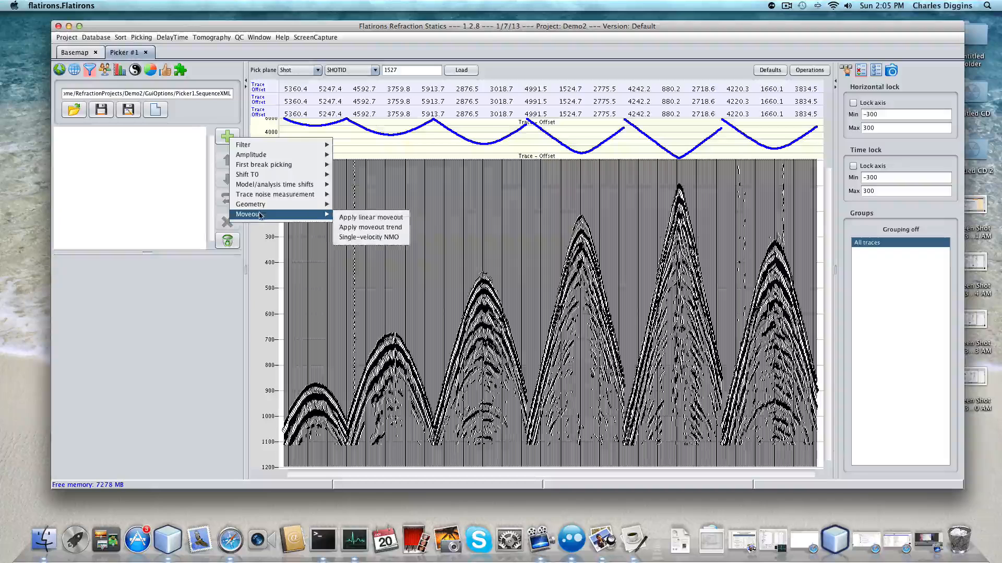
{"action": "left_click", "coordinate": [362, 219]}
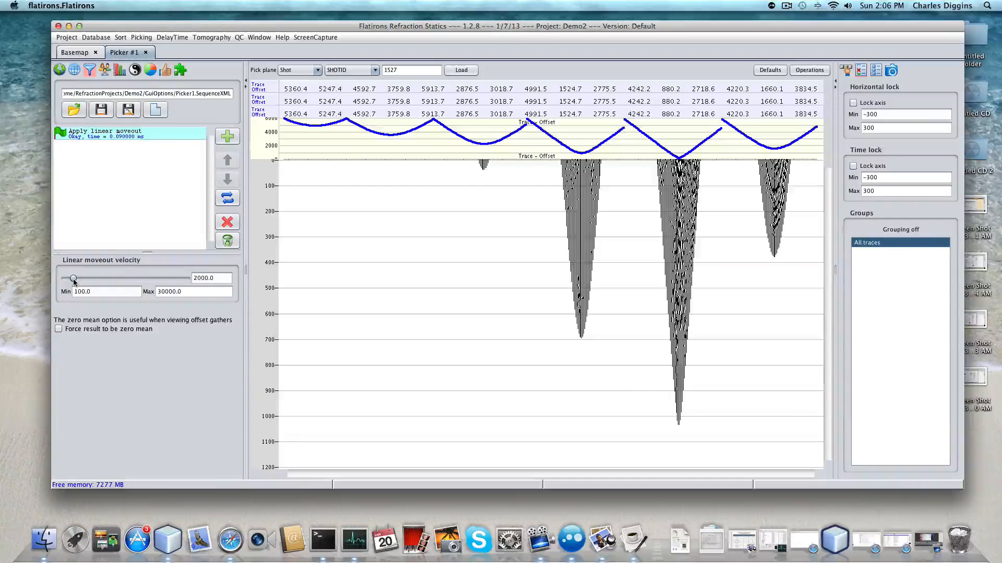
{"action": "left_click_drag", "start_coordinate": [73, 280], "coordinate": [92, 284]}
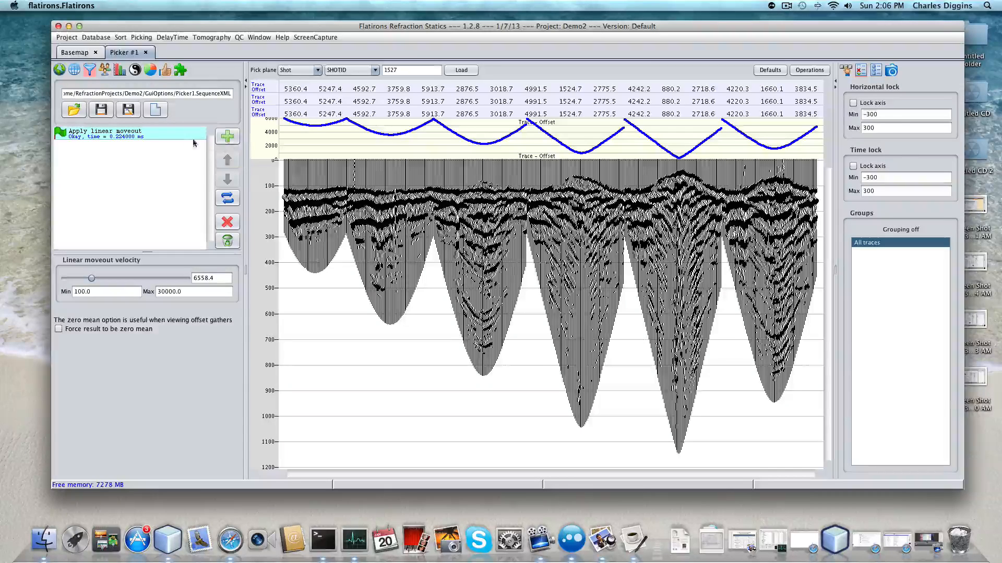
Step: Add an Apply moveout trend process to the ensemble sequence and remove the linear moveout process
{"action": "left_click", "coordinate": [227, 137]}
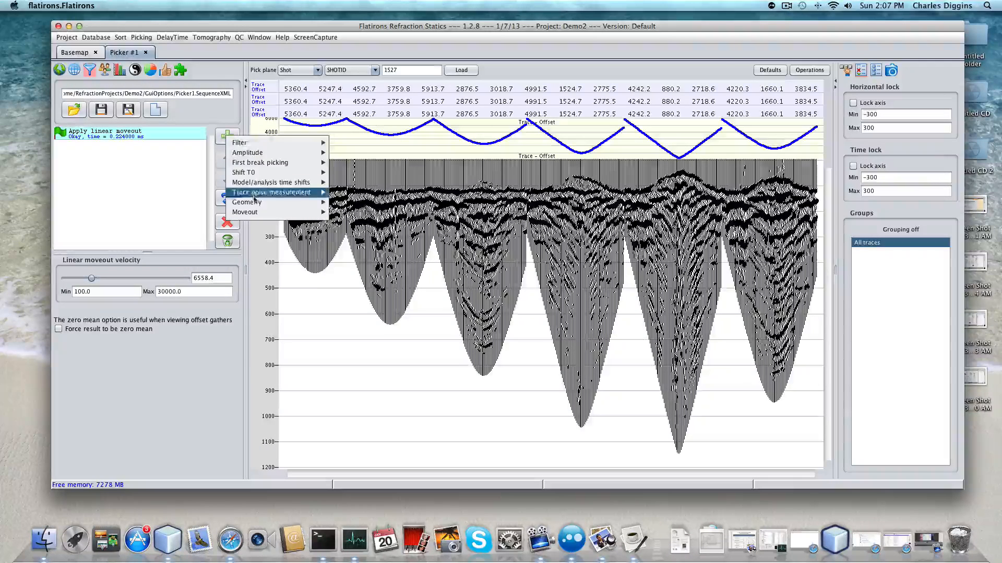
{"action": "mouse_move", "coordinate": [313, 211]}
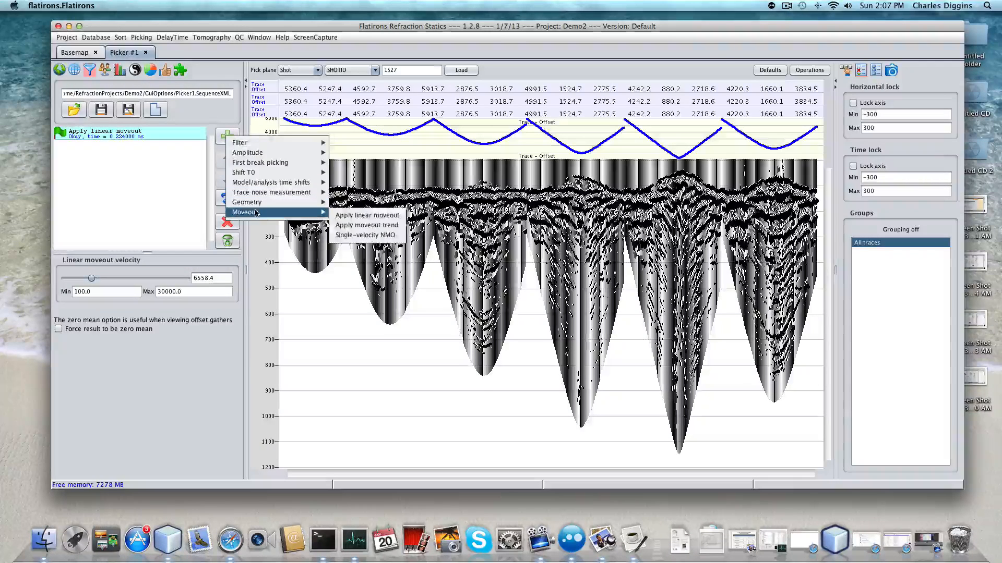
{"action": "left_click", "coordinate": [358, 226]}
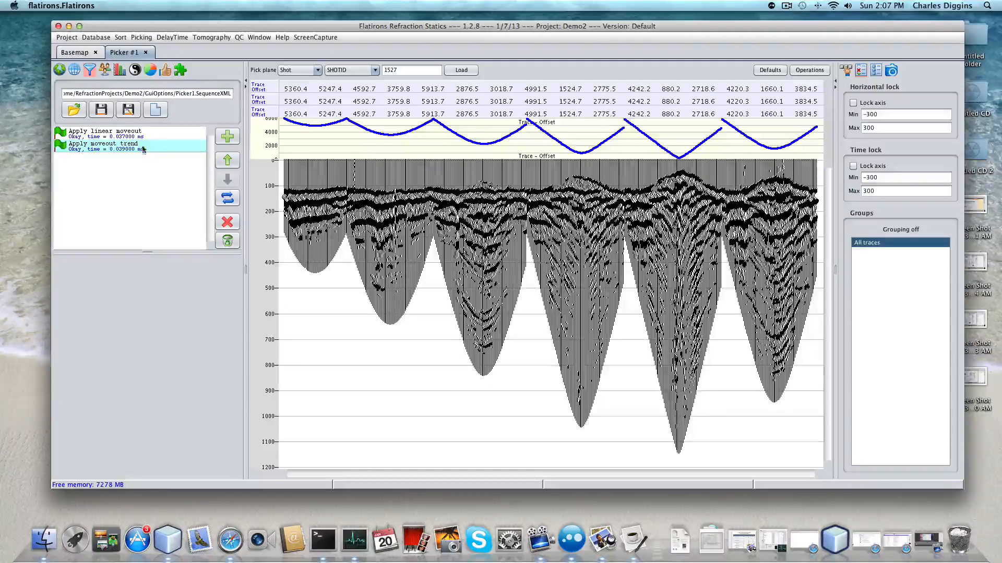
{"action": "left_click", "coordinate": [123, 133]}
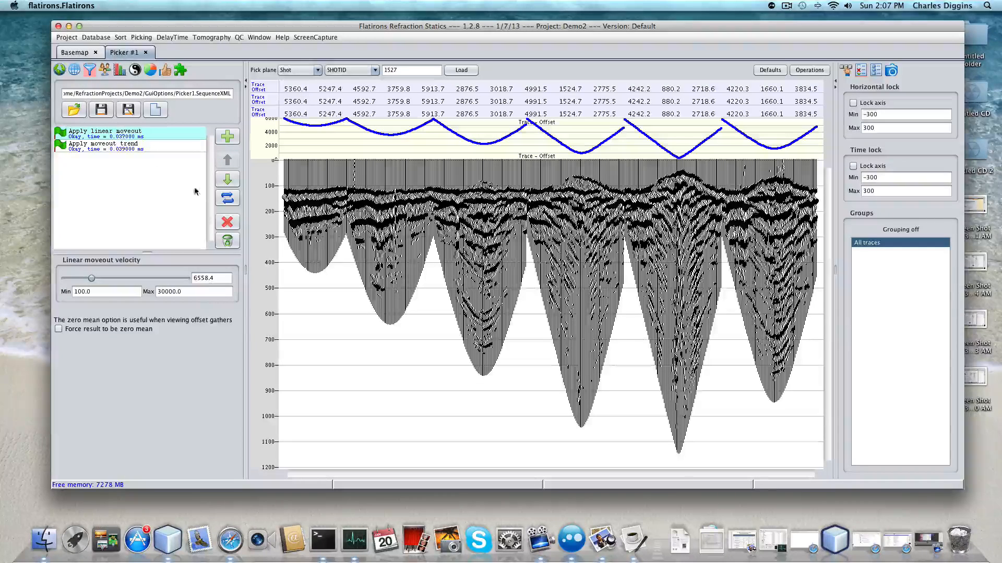
{"action": "left_click", "coordinate": [231, 226]}
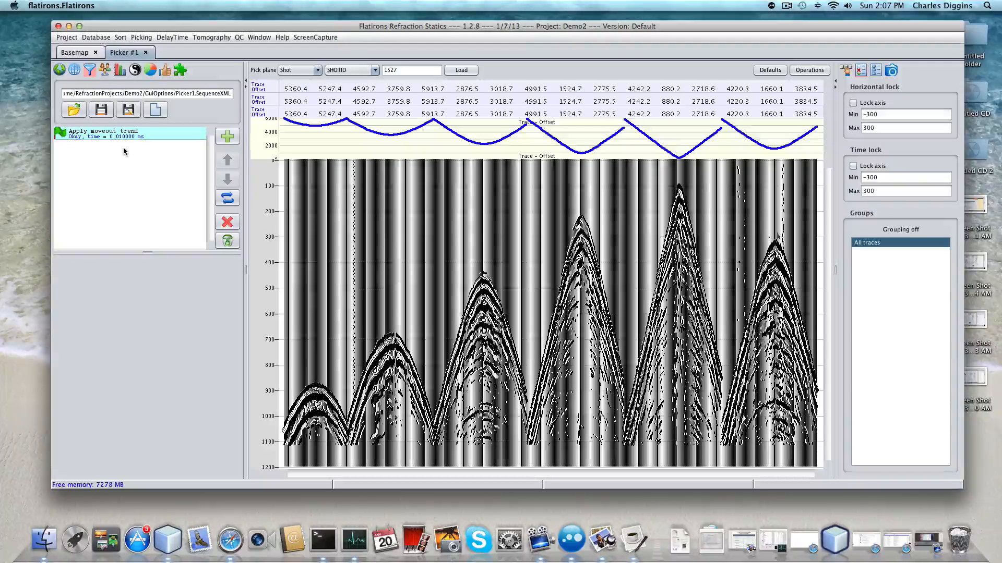
Step: Open the linear moveout trend definition using traces and examine the sparse CMP gathers at several map locations
{"action": "left_click", "coordinate": [140, 39]}
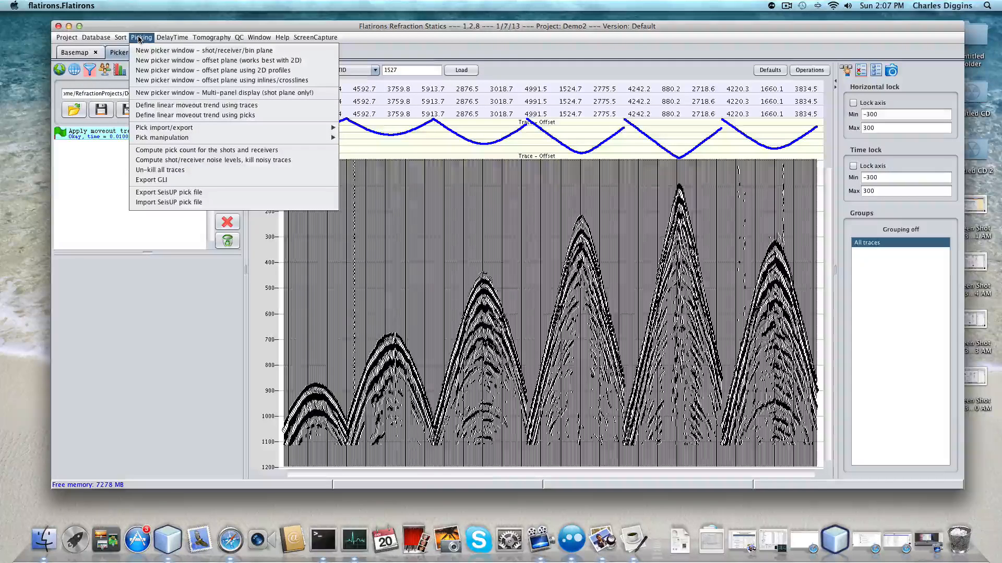
{"action": "left_click", "coordinate": [174, 106]}
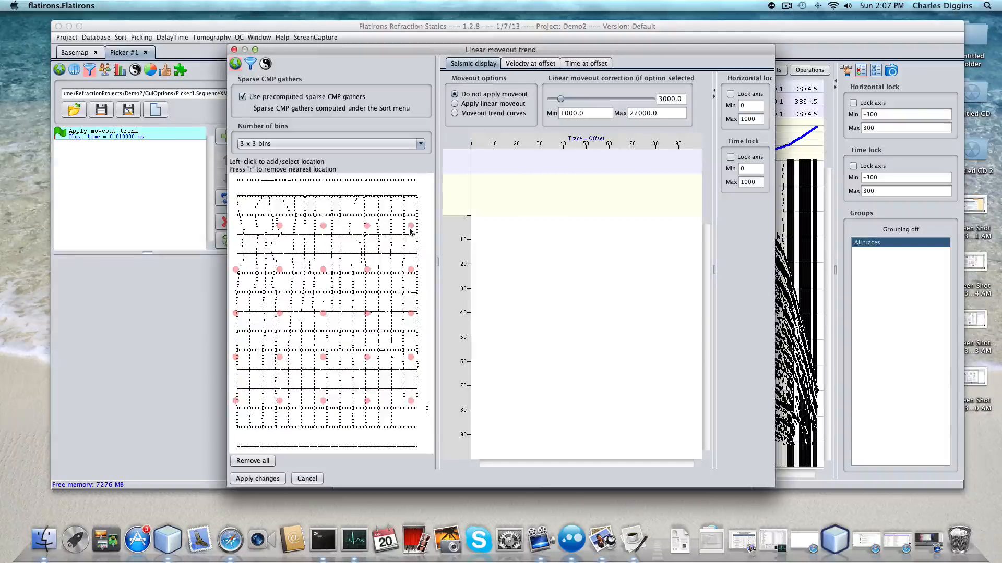
{"action": "left_click", "coordinate": [280, 269]}
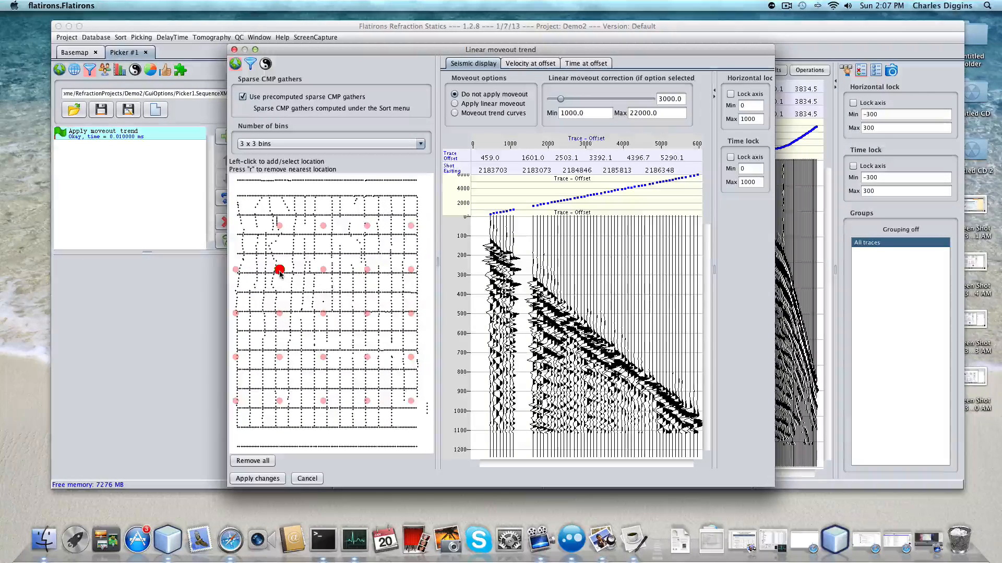
{"action": "left_click", "coordinate": [367, 270]}
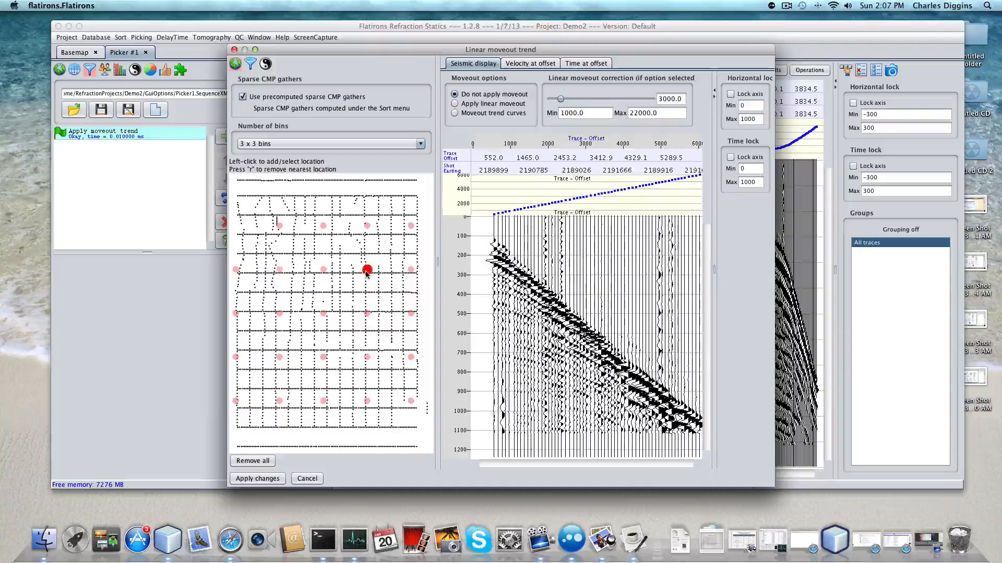
{"action": "left_click", "coordinate": [367, 357]}
{"action": "left_click", "coordinate": [280, 358]}
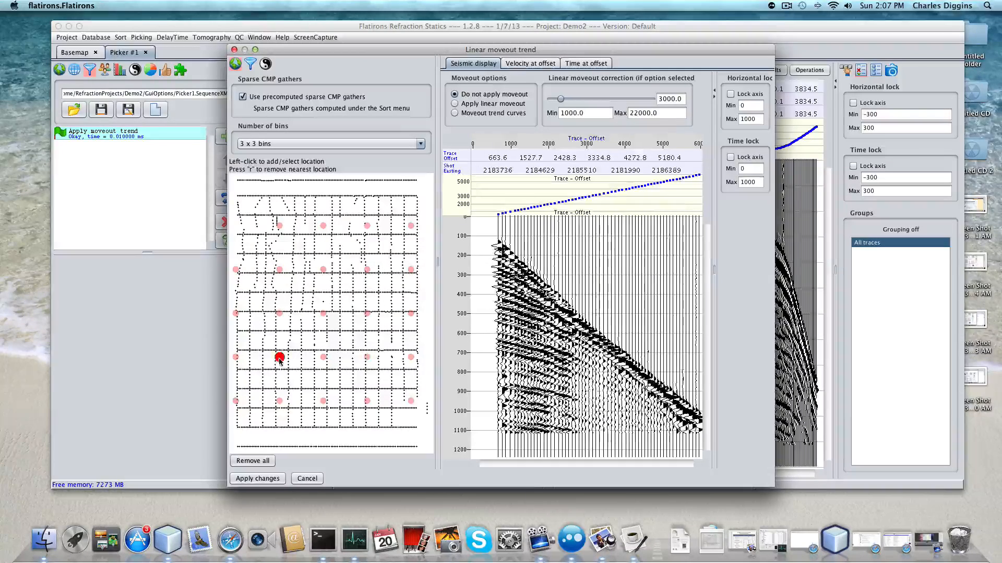
{"action": "left_click", "coordinate": [280, 270]}
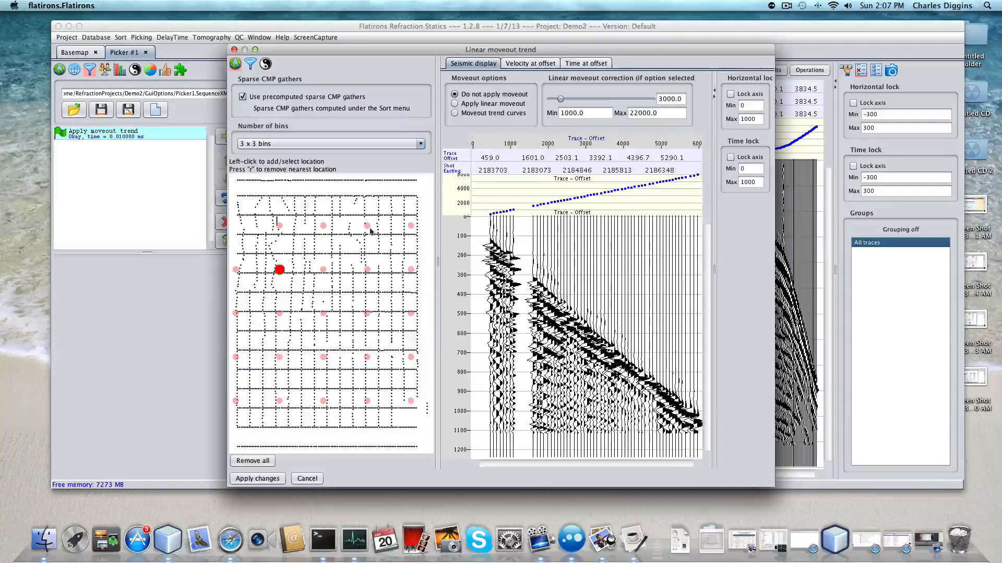
{"action": "left_click", "coordinate": [410, 226]}
{"action": "left_click", "coordinate": [280, 227]}
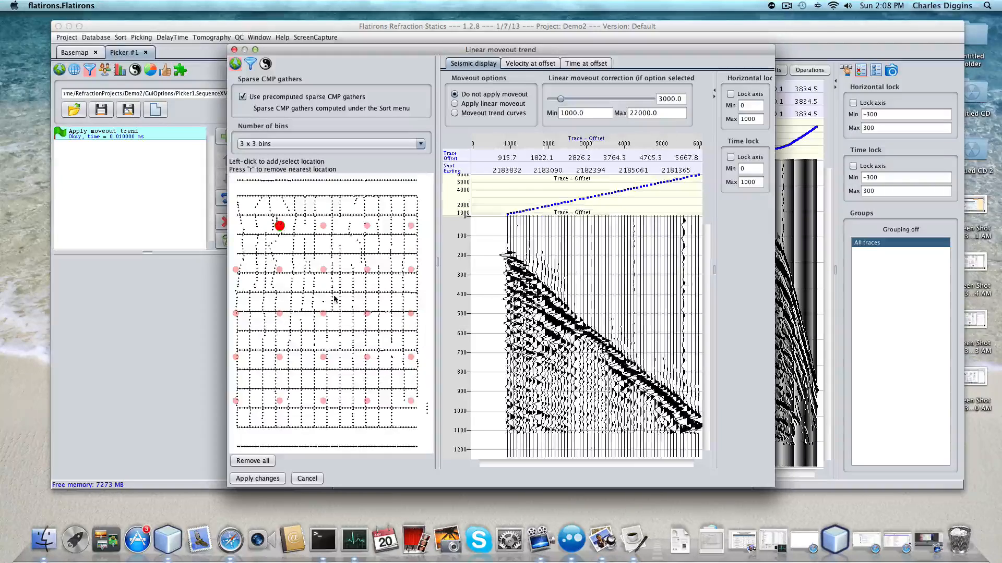
{"action": "left_click", "coordinate": [367, 313]}
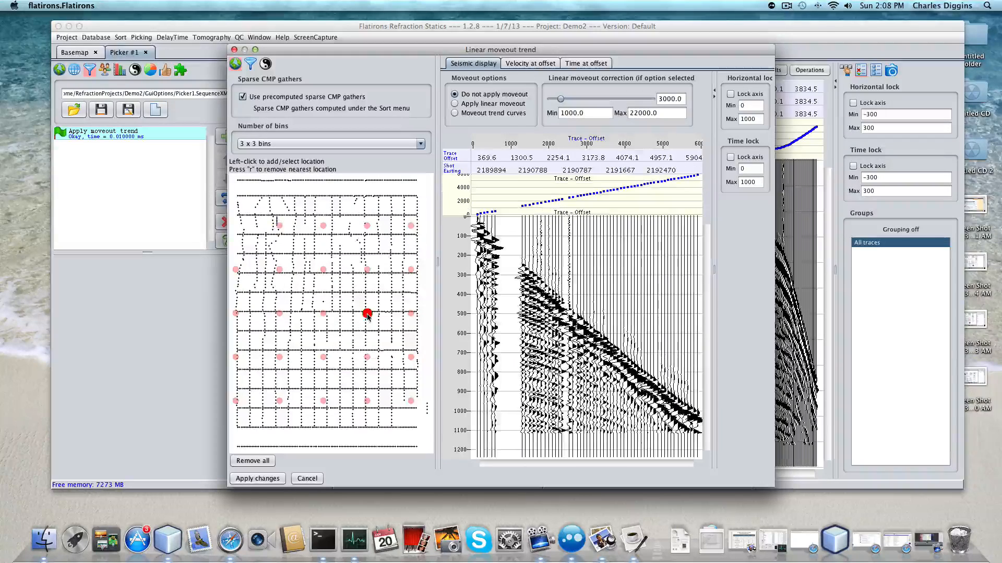
{"action": "left_click", "coordinate": [279, 403]}
{"action": "left_click", "coordinate": [279, 314]}
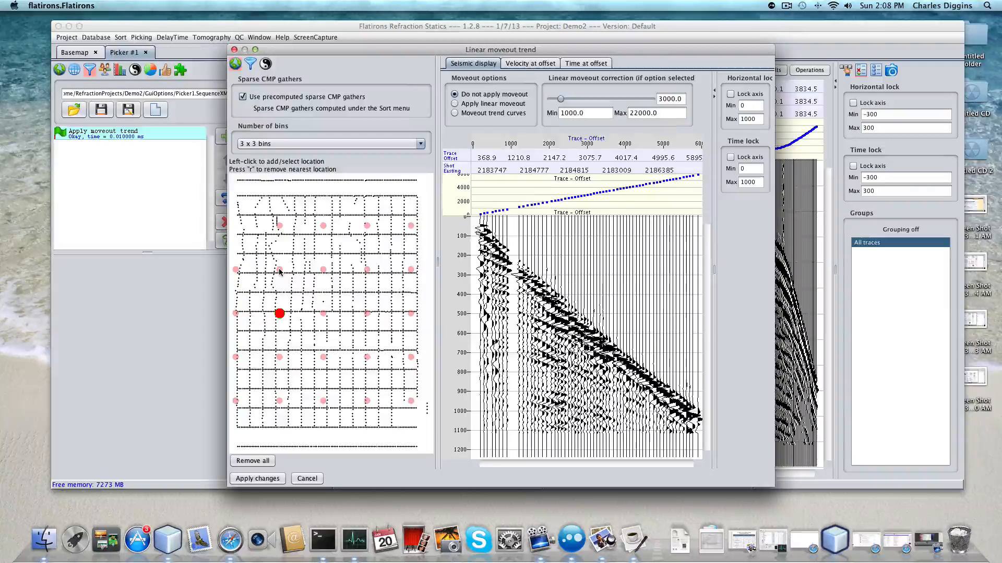
Step: Pick a moveout trend curve along the first breaks at the second-row, second-column CMP location, out to about 6000 offset
{"action": "left_click", "coordinate": [280, 269]}
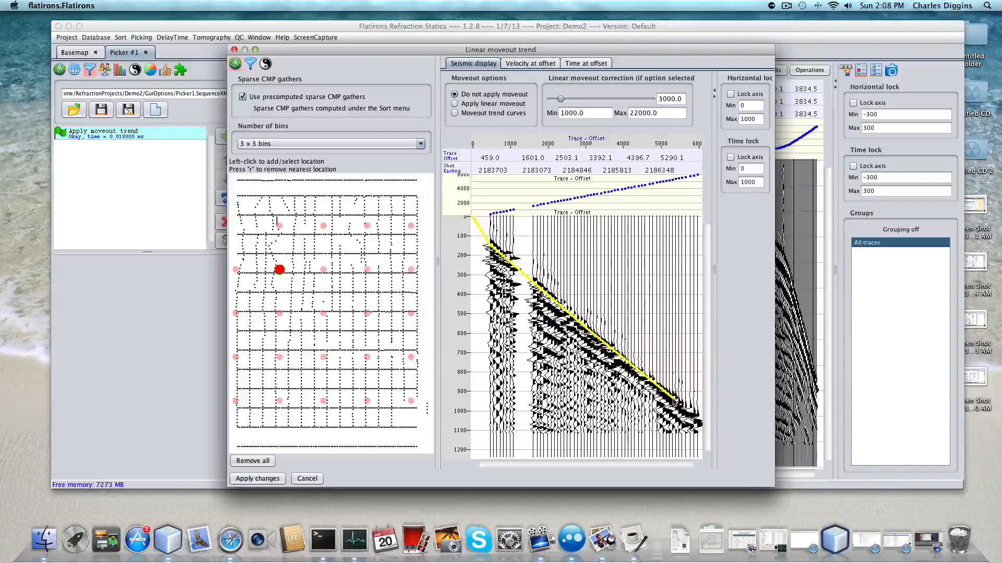
{"action": "left_click", "coordinate": [701, 422]}
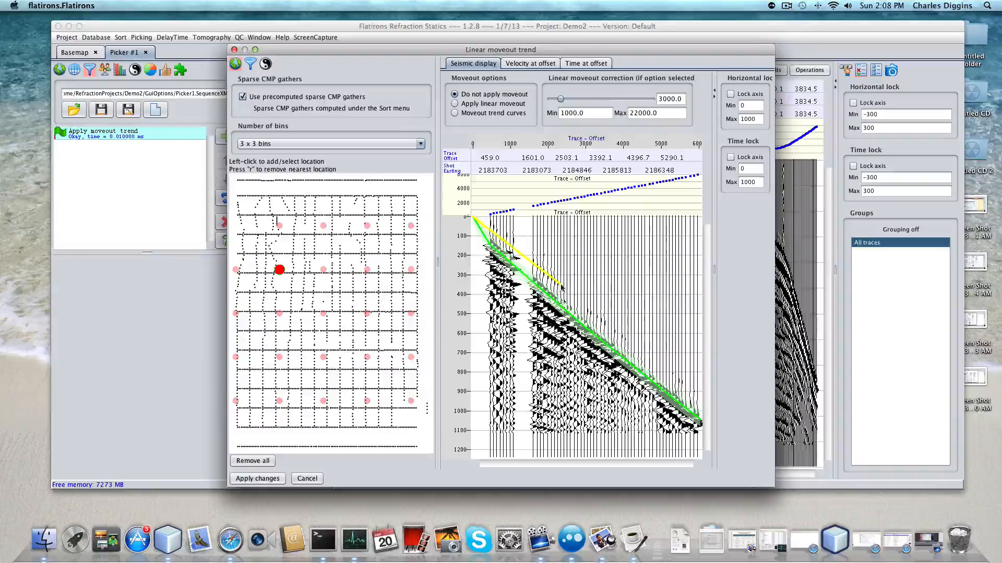
Step: Apply linear moveout at 6796.0 to the CMP gather display and lock its time axis to 0–300
{"action": "left_click", "coordinate": [460, 104]}
{"action": "left_click_drag", "start_coordinate": [560, 99], "coordinate": [578, 102]}
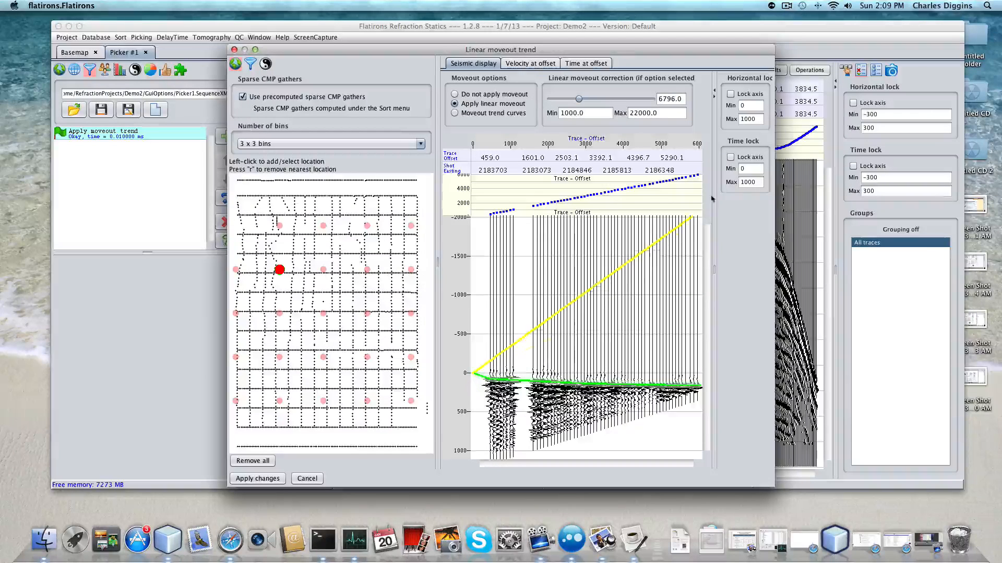
{"action": "double_click", "coordinate": [753, 182]}
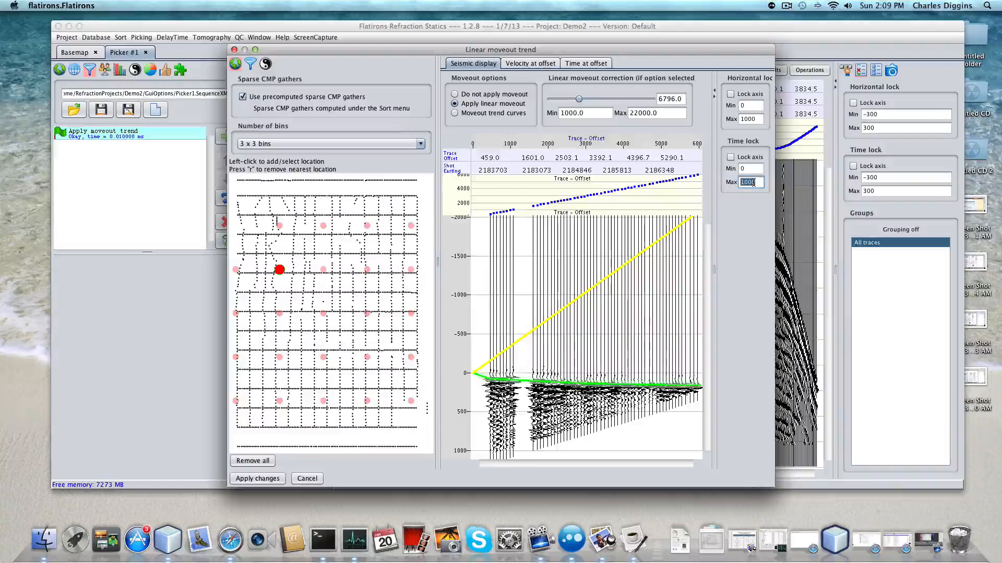
{"action": "type", "text": "300"}
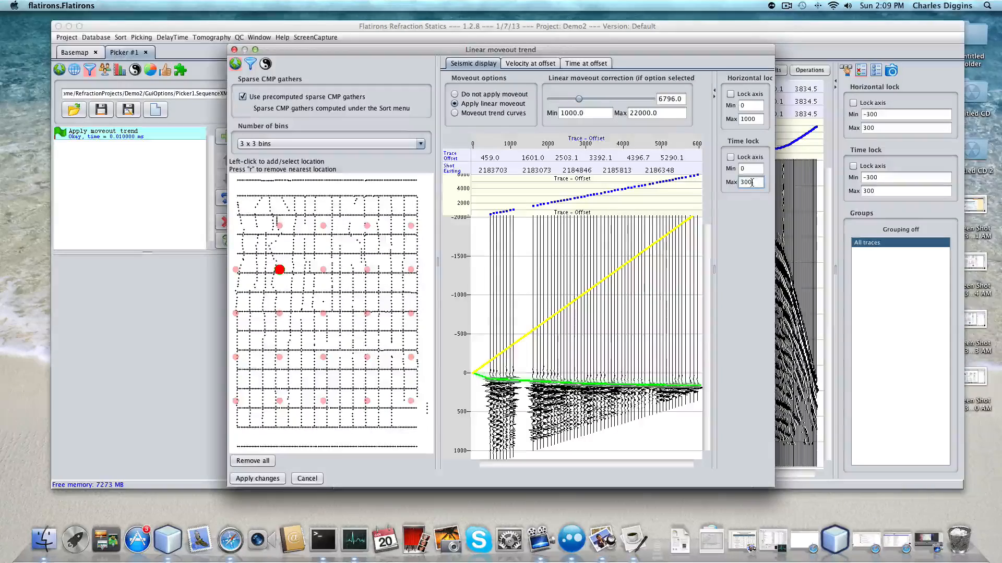
{"action": "left_click", "coordinate": [730, 157]}
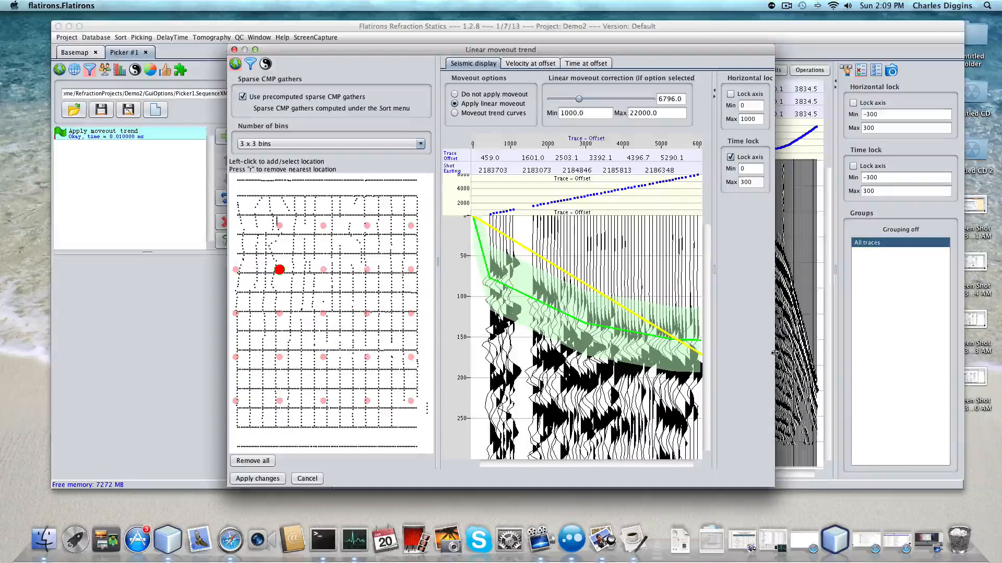
Step: Widen the Linear moveout trend window and re-pick the second-row, second-column trend curve along the flattened first breaks out to about 6000 offset
{"action": "left_click_drag", "start_coordinate": [774, 356], "coordinate": [949, 357]}
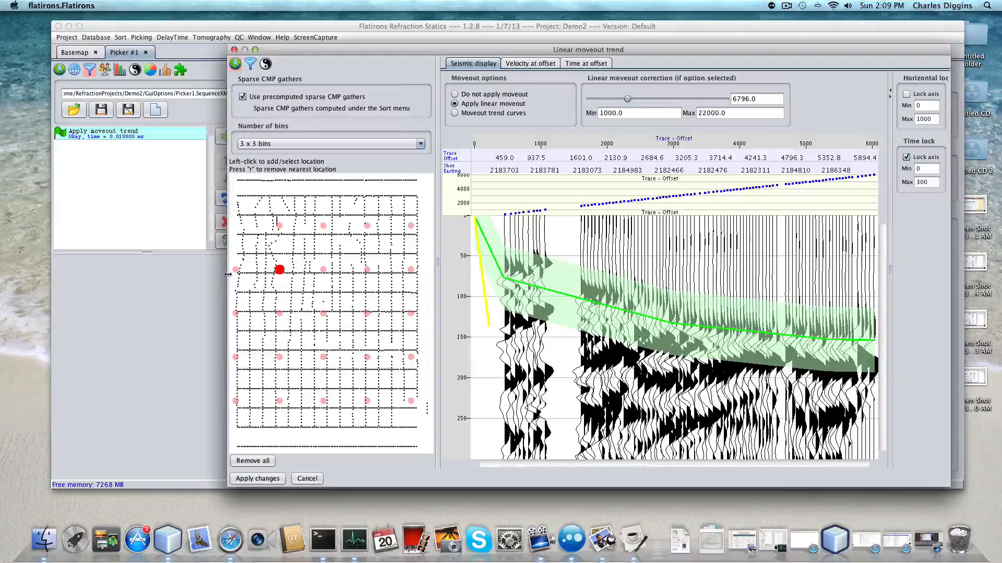
{"action": "left_click_drag", "start_coordinate": [228, 275], "coordinate": [116, 281]}
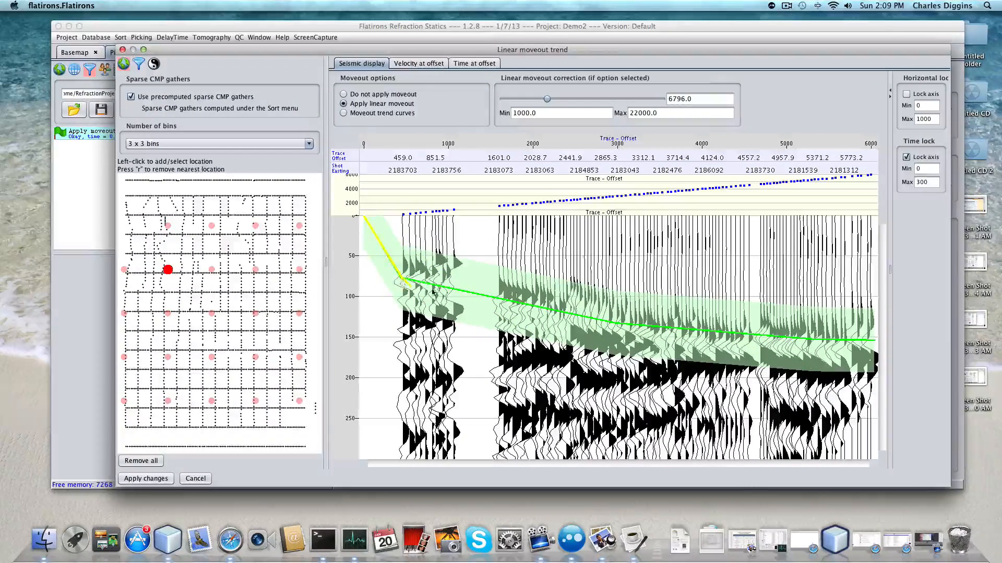
{"action": "left_click", "coordinate": [404, 280]}
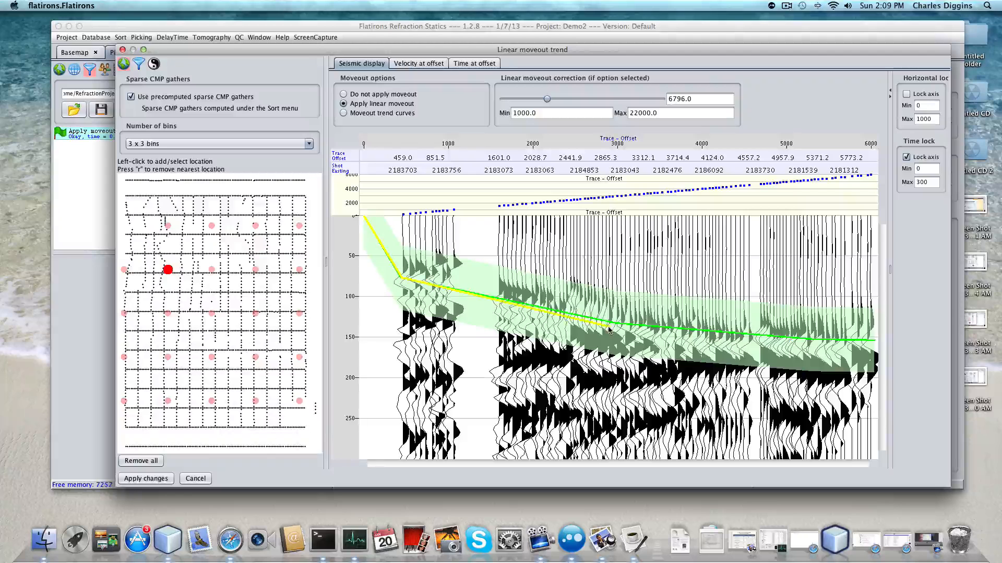
{"action": "left_click", "coordinate": [742, 346]}
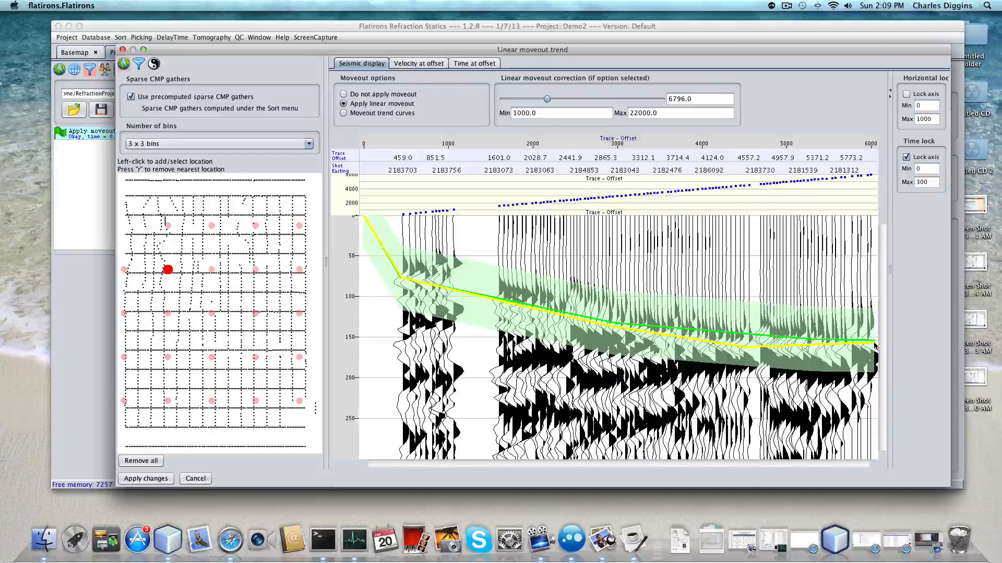
{"action": "double_click", "coordinate": [875, 345]}
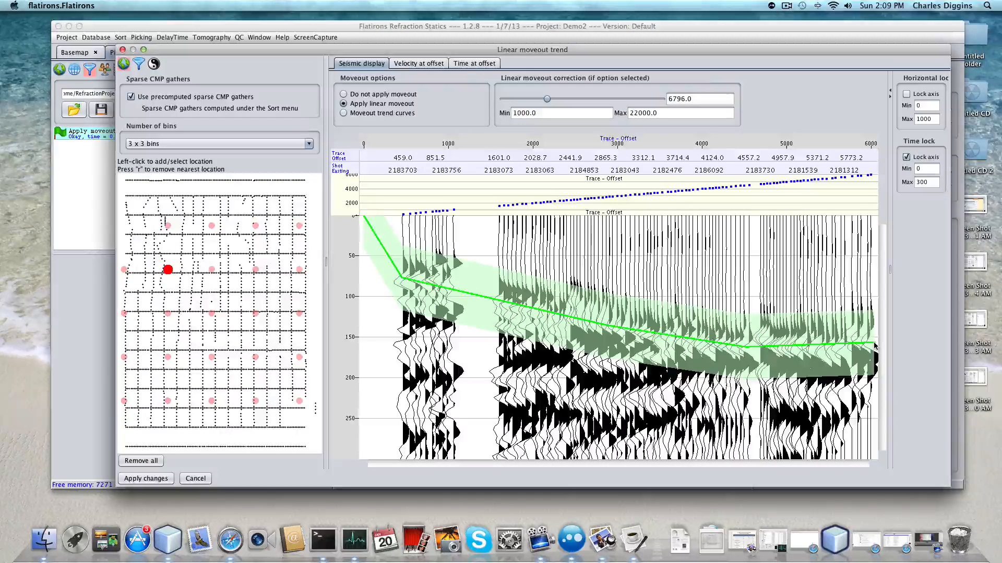
{"action": "left_click", "coordinate": [364, 217]}
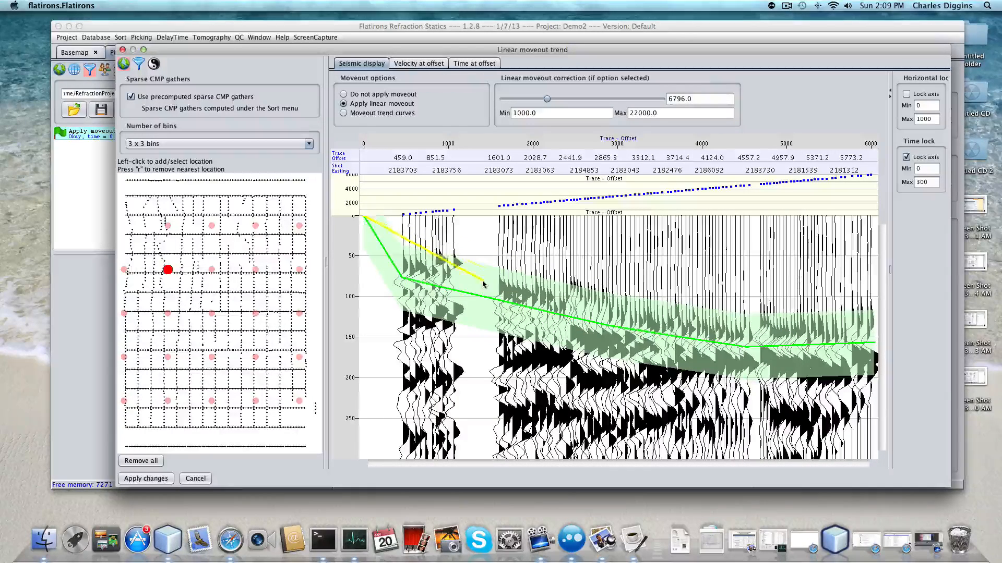
Step: Pick a moveout trend curve at the first-row, fourth-column CMP location, following the first breaks out to about 6000 offset
{"action": "left_click", "coordinate": [255, 226]}
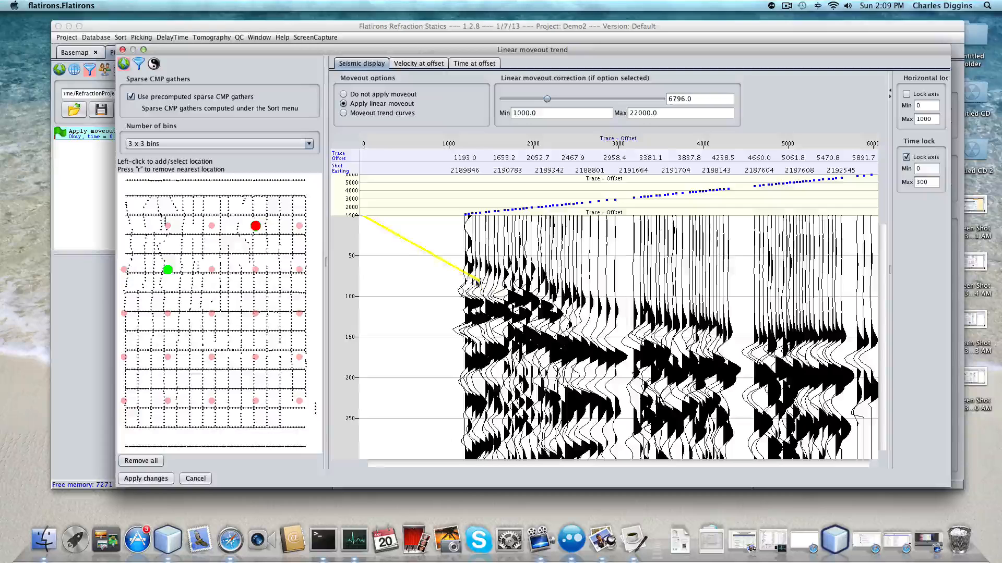
{"action": "left_click", "coordinate": [472, 280]}
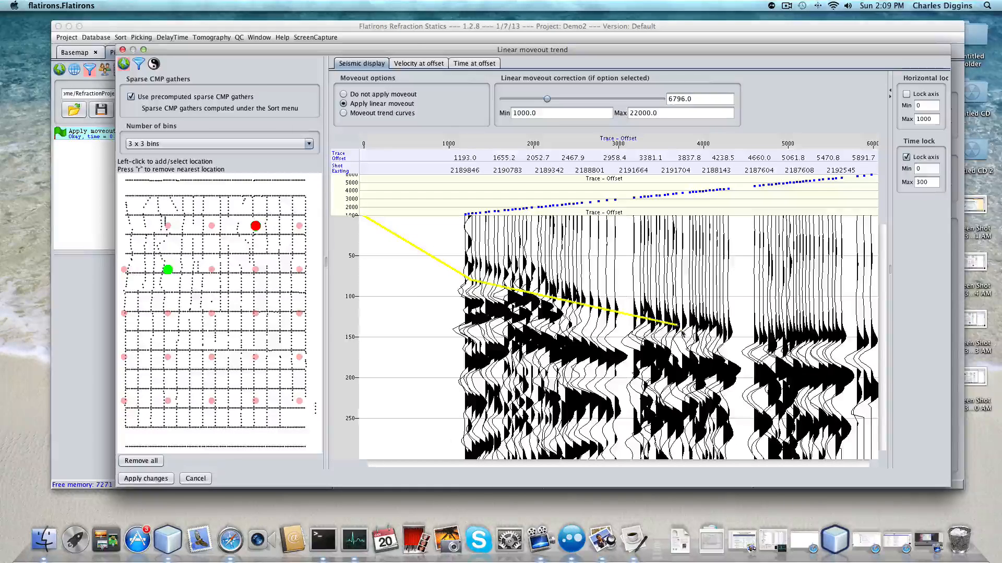
{"action": "left_click", "coordinate": [597, 330]}
{"action": "left_click", "coordinate": [784, 357]}
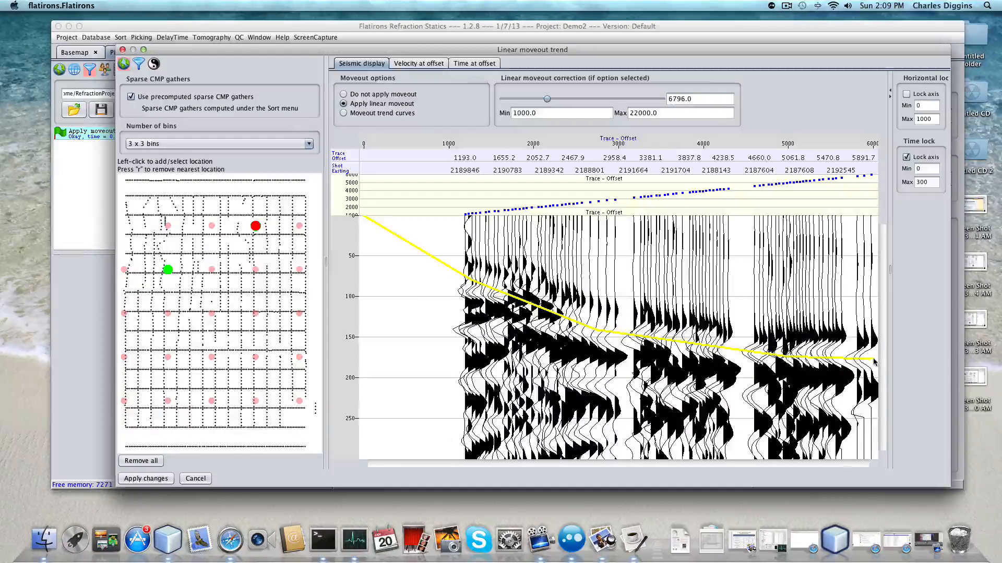
{"action": "left_click", "coordinate": [875, 359]}
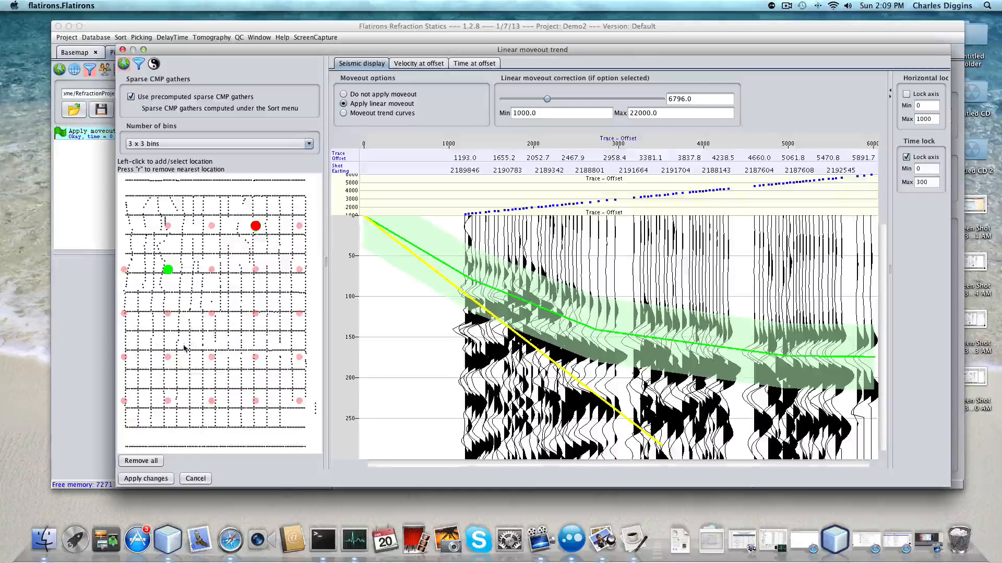
Step: Pick a moveout trend curve at the fifth-row, second-column CMP location, following the first breaks out to about 6000 offset
{"action": "left_click", "coordinate": [167, 402]}
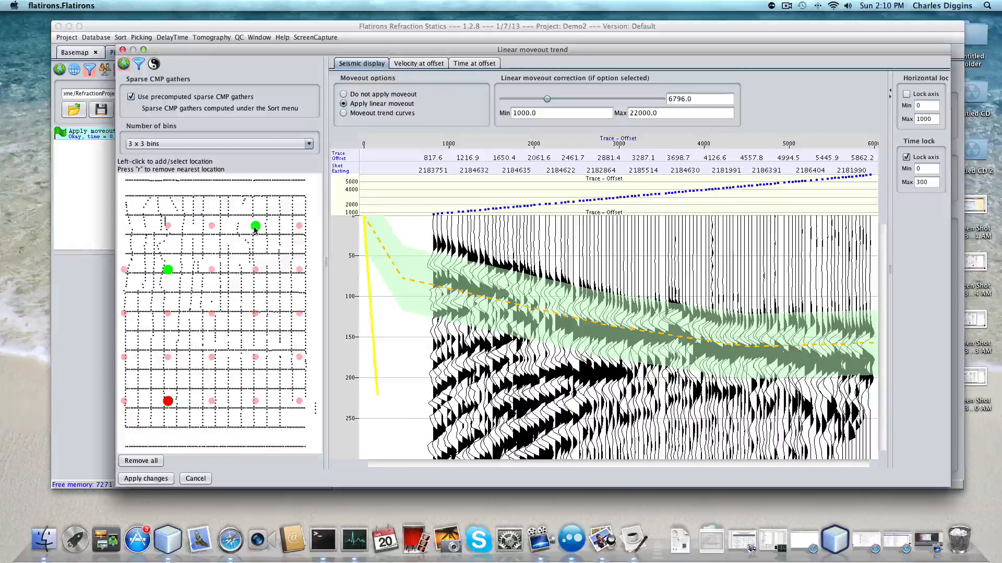
{"action": "left_click", "coordinate": [426, 262]}
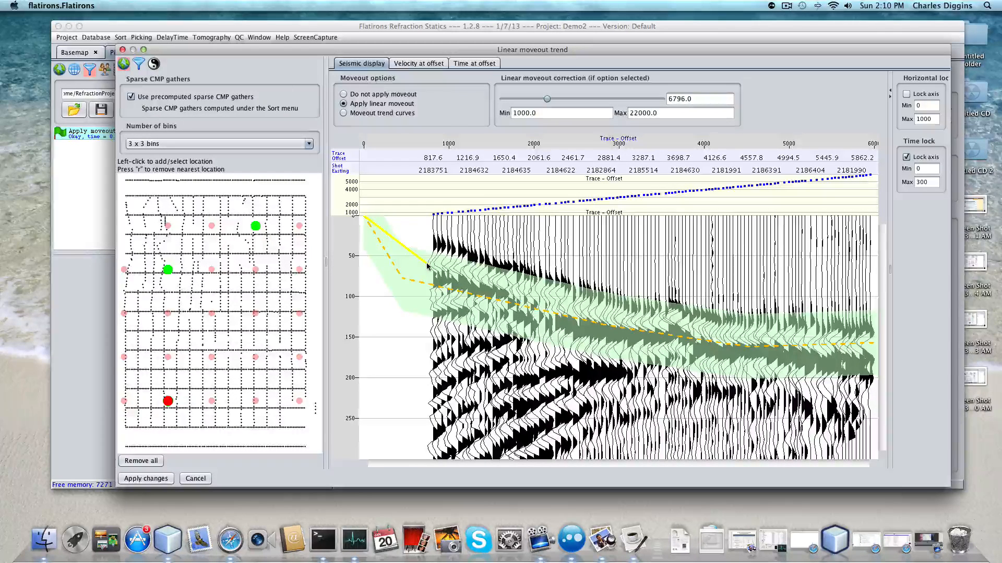
{"action": "left_click", "coordinate": [633, 325]}
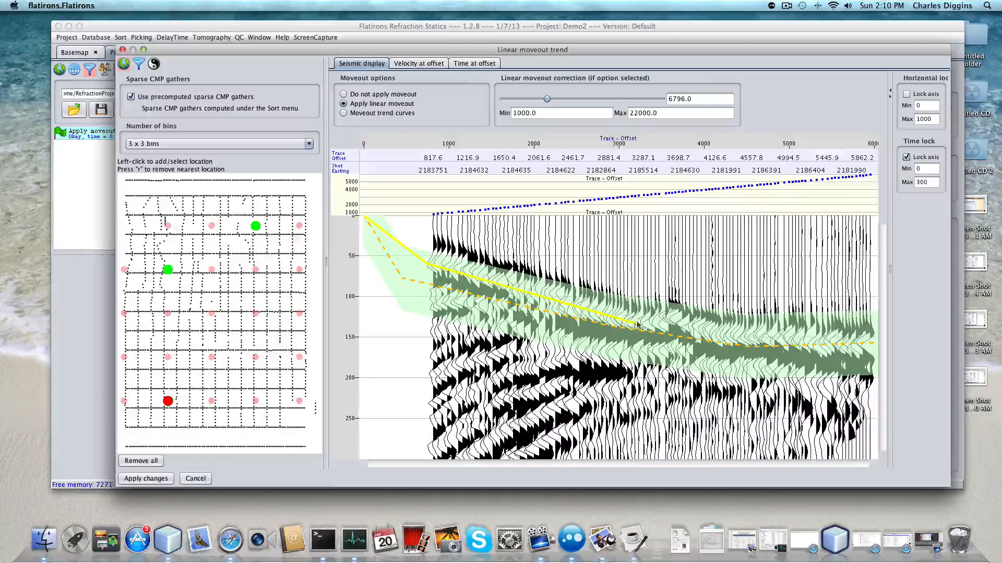
{"action": "left_click", "coordinate": [867, 347]}
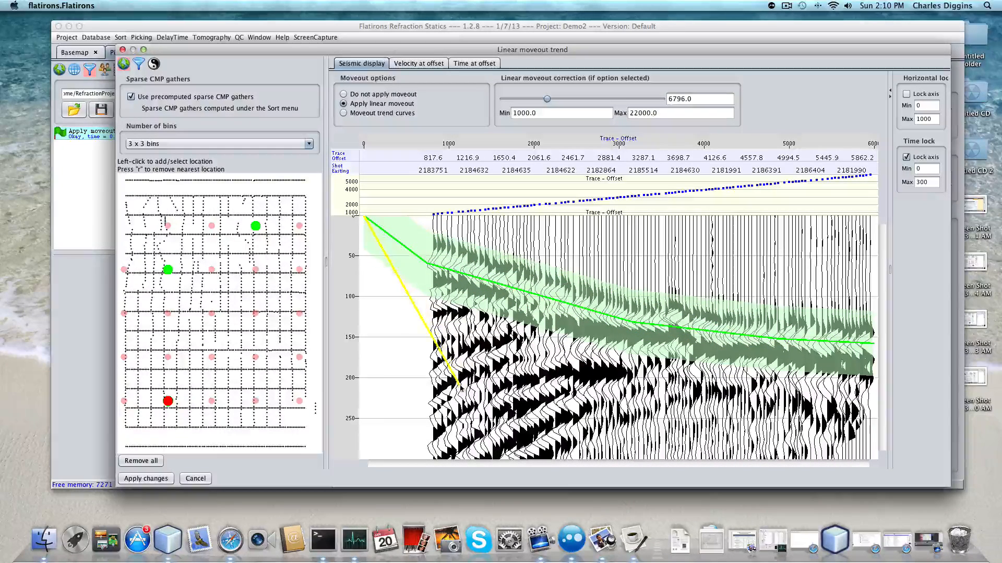
Step: Pick a moveout trend curve at the fourth-row, fourth-column CMP location, following the first breaks out to about 6000 offset
{"action": "left_click", "coordinate": [255, 358]}
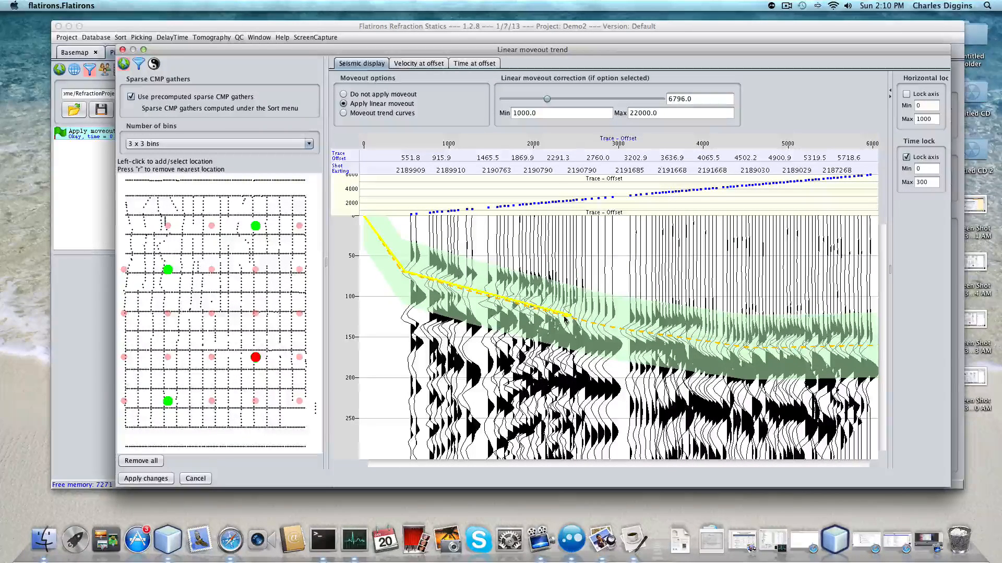
{"action": "left_click", "coordinate": [726, 347]}
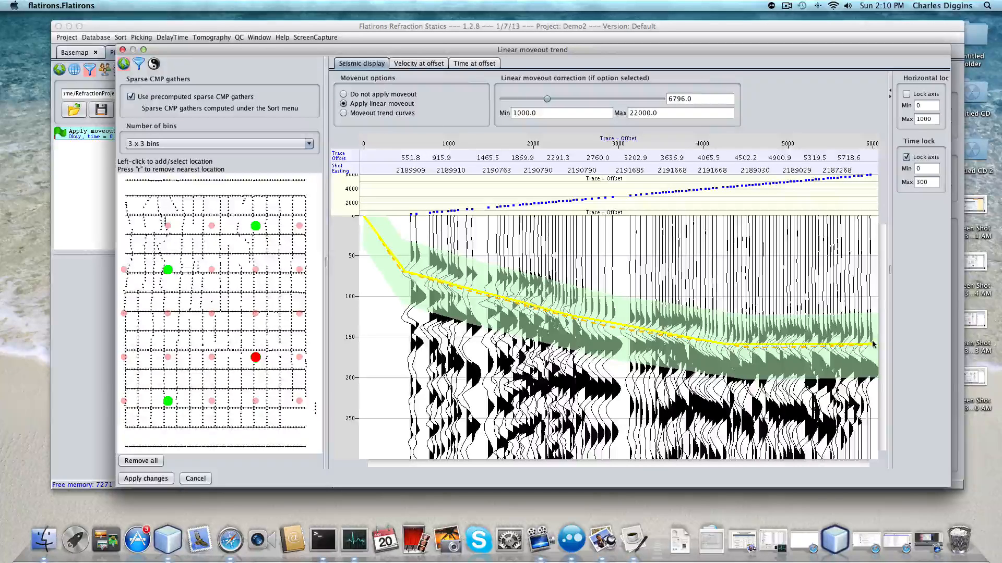
{"action": "double_click", "coordinate": [873, 348]}
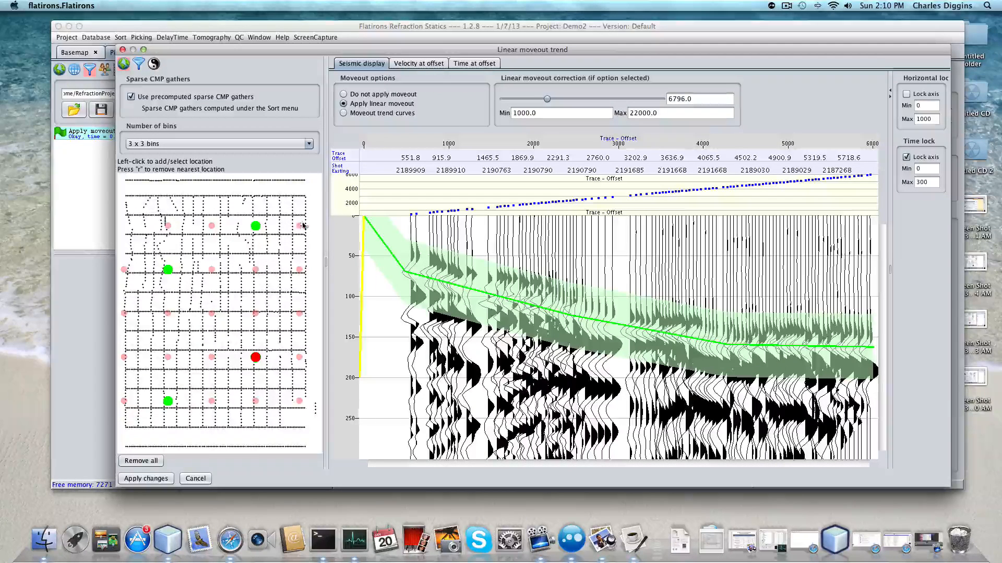
Step: Apply the moveout trend changes and load the traces of shot 1242 from the elevation map
{"action": "left_click", "coordinate": [148, 478]}
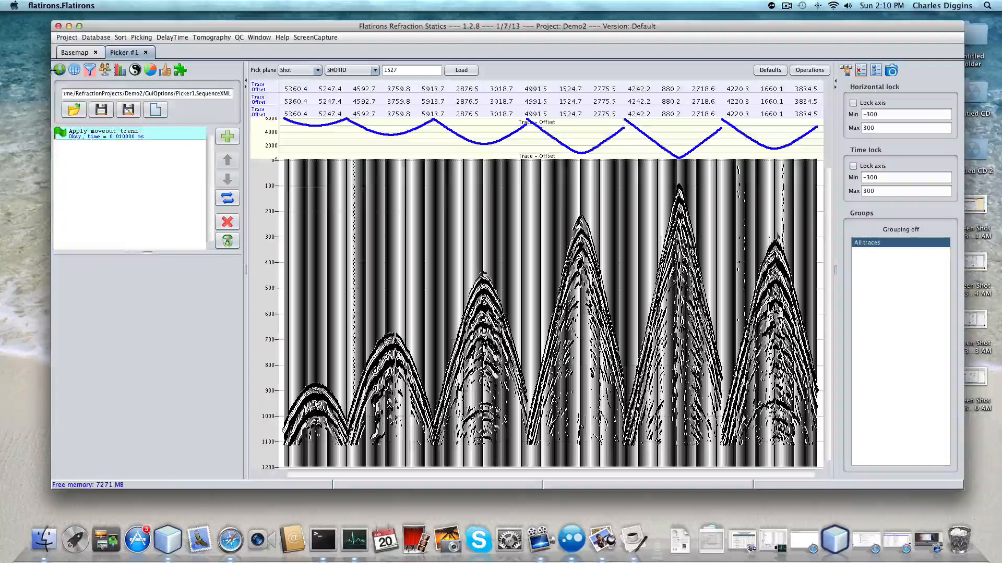
{"action": "left_click", "coordinate": [58, 70]}
{"action": "left_click", "coordinate": [136, 378]}
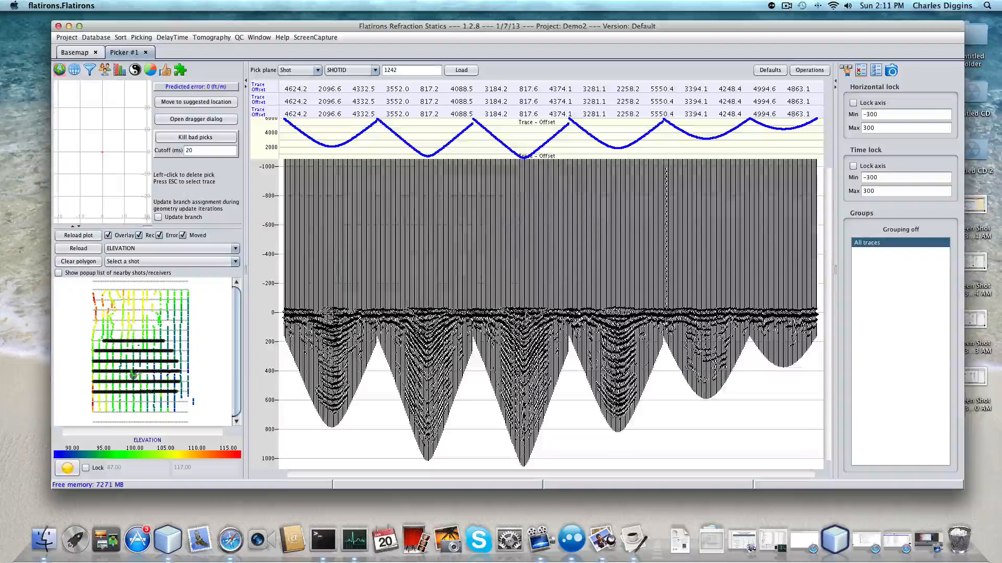
Step: Lock the picker's time axis to a range of -200 to 200
{"action": "left_click", "coordinate": [853, 166]}
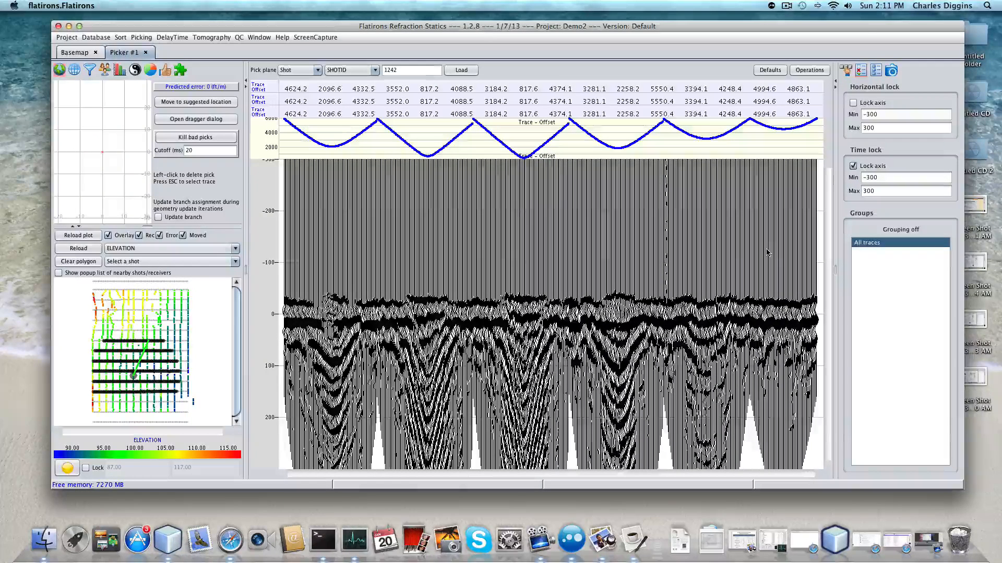
{"action": "double_click", "coordinate": [886, 177]}
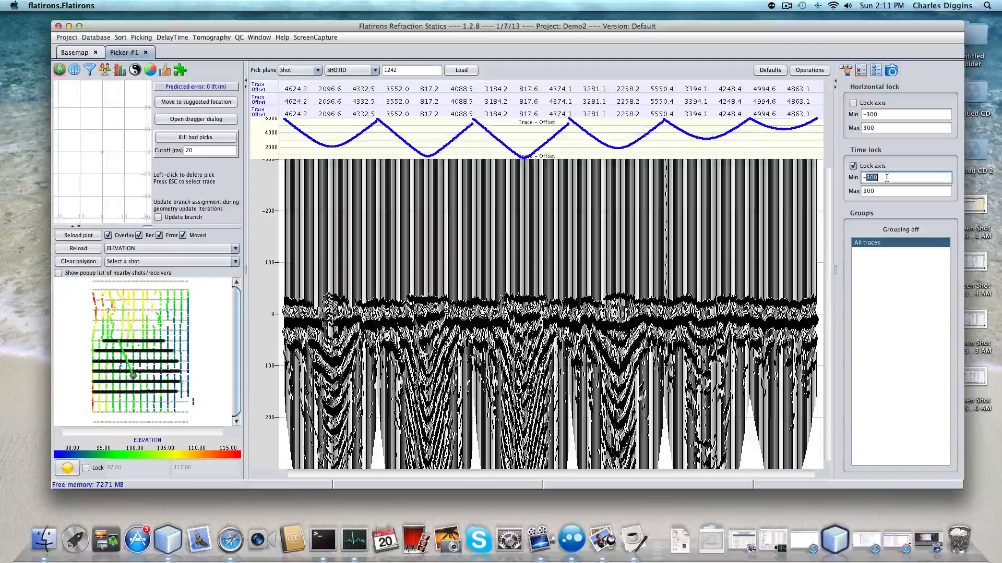
{"action": "type", "text": "200"}
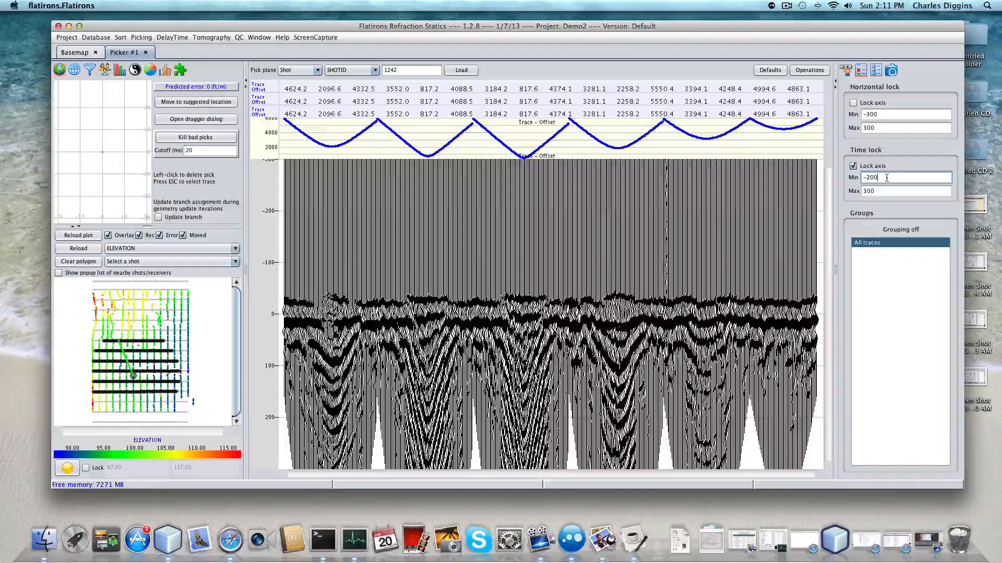
{"action": "double_click", "coordinate": [880, 191]}
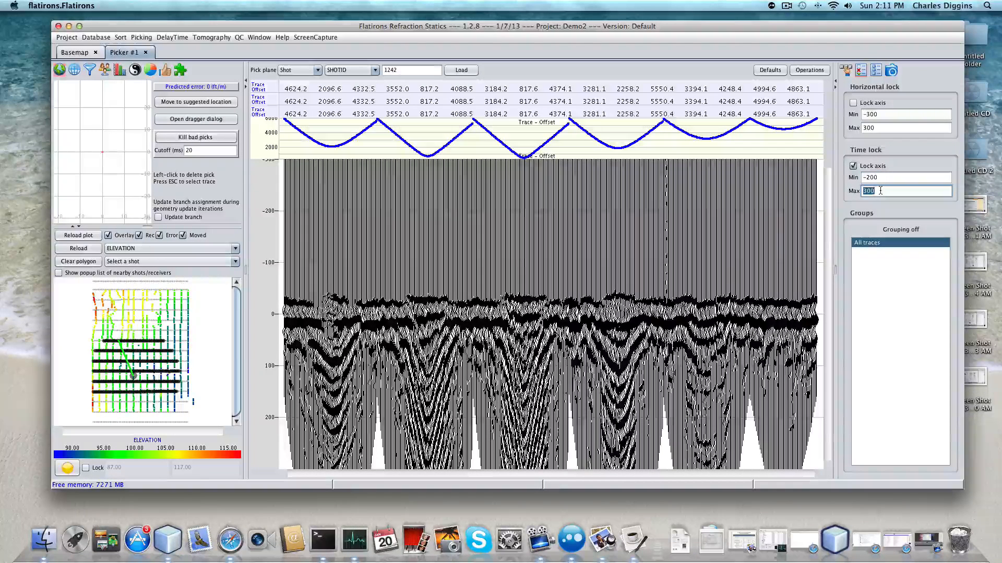
{"action": "type", "text": "200"}
{"action": "key", "text": "Return"}
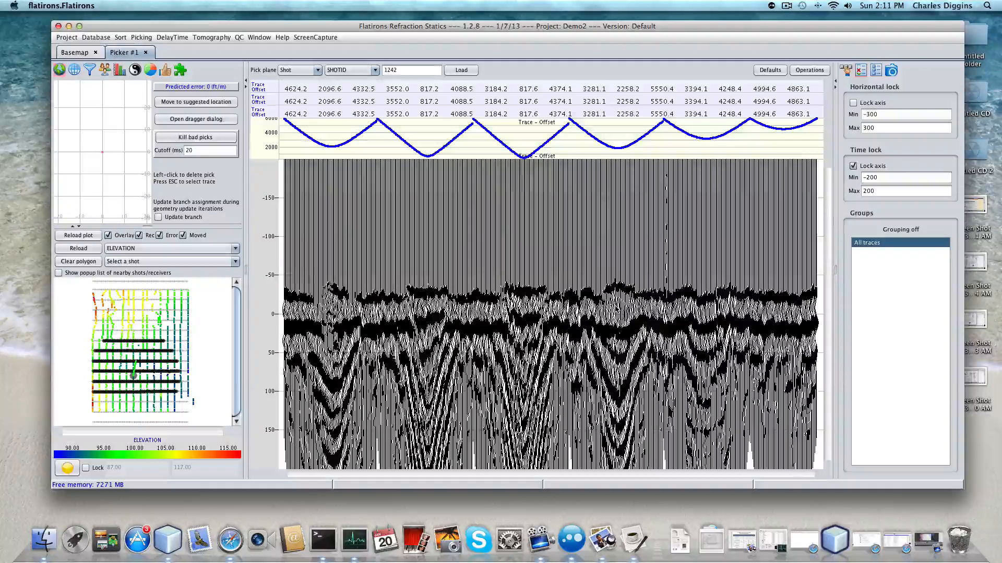
Step: Set the pick event to Trough in the picking options
{"action": "left_click", "coordinate": [845, 70]}
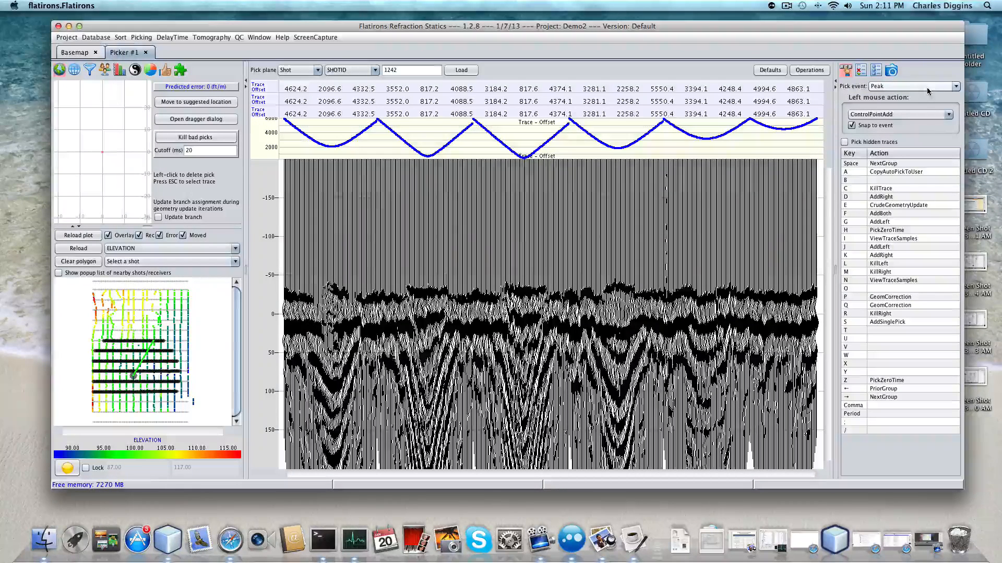
{"action": "left_click", "coordinate": [956, 87]}
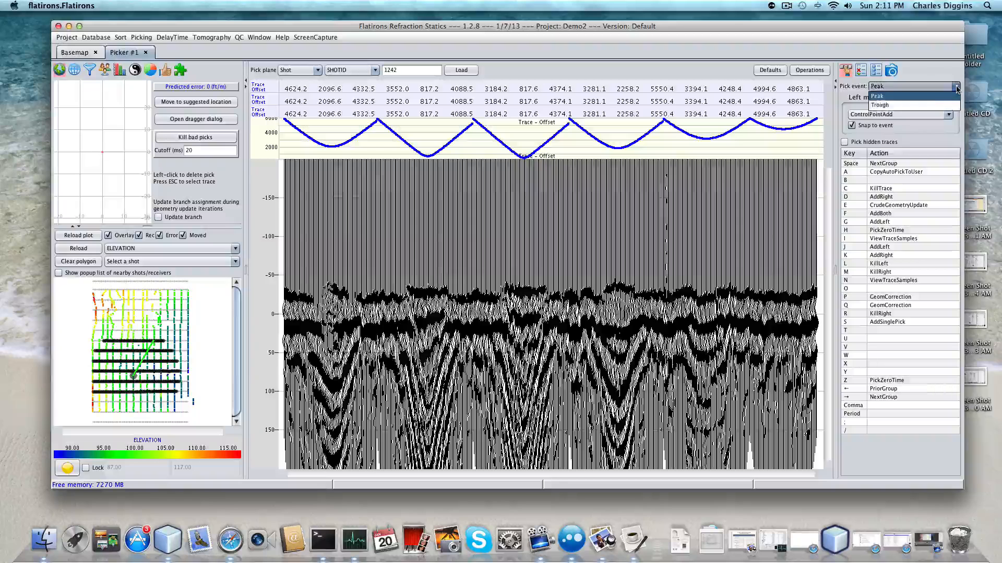
{"action": "left_click", "coordinate": [904, 106]}
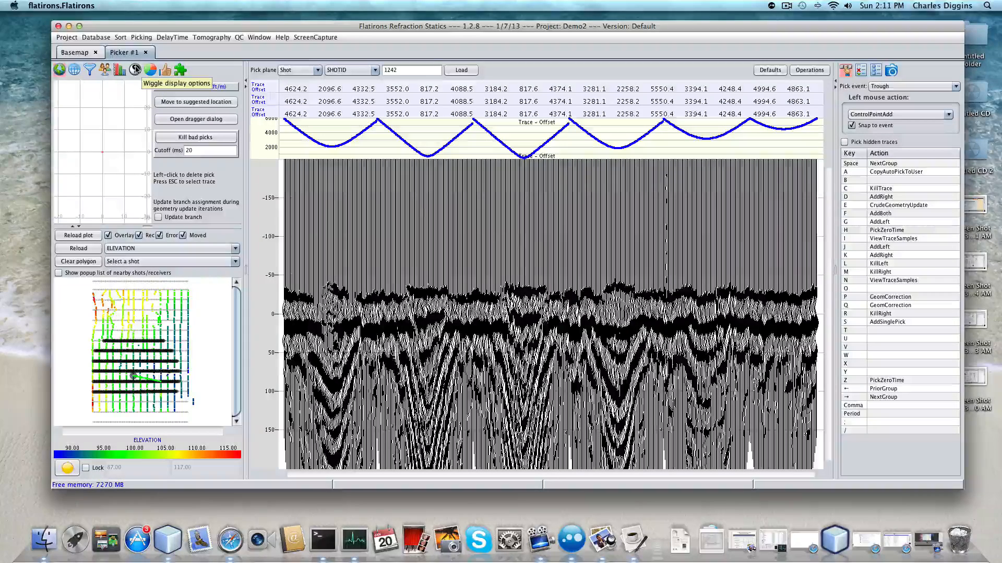
Step: Change the wiggle display to fill only the negative amplitudes, using black as the fill color
{"action": "left_click", "coordinate": [135, 69]}
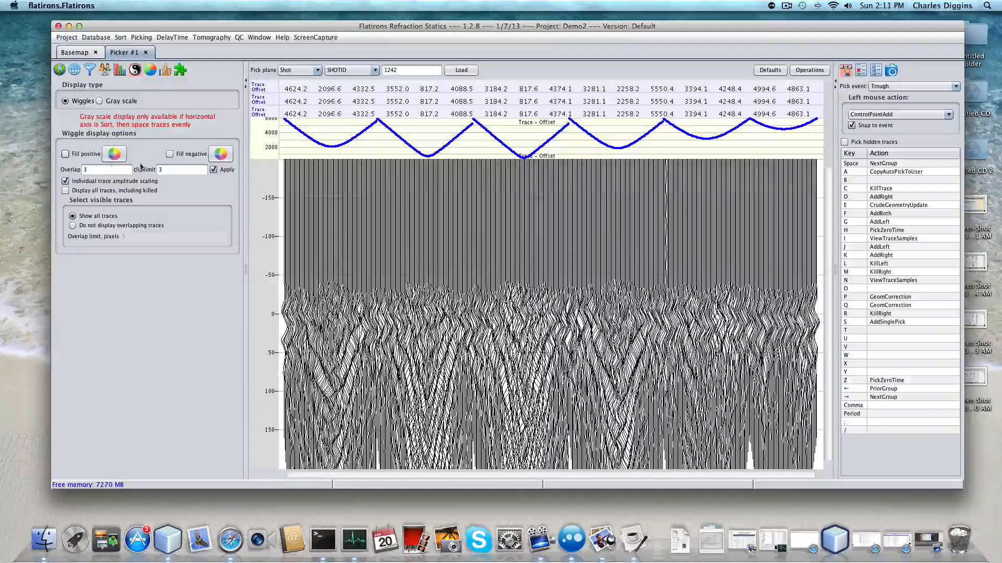
{"action": "left_click", "coordinate": [169, 154]}
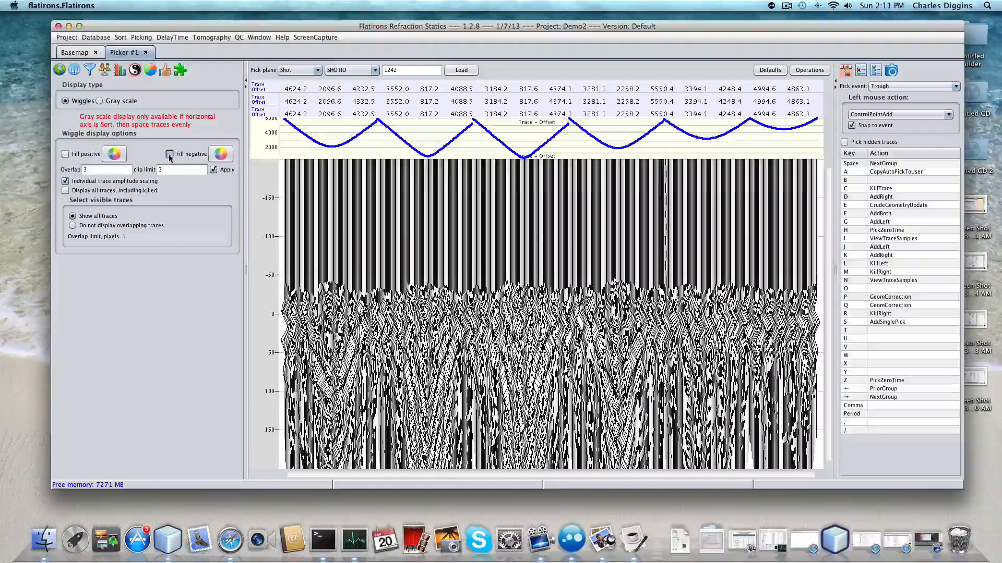
{"action": "left_click", "coordinate": [220, 154]}
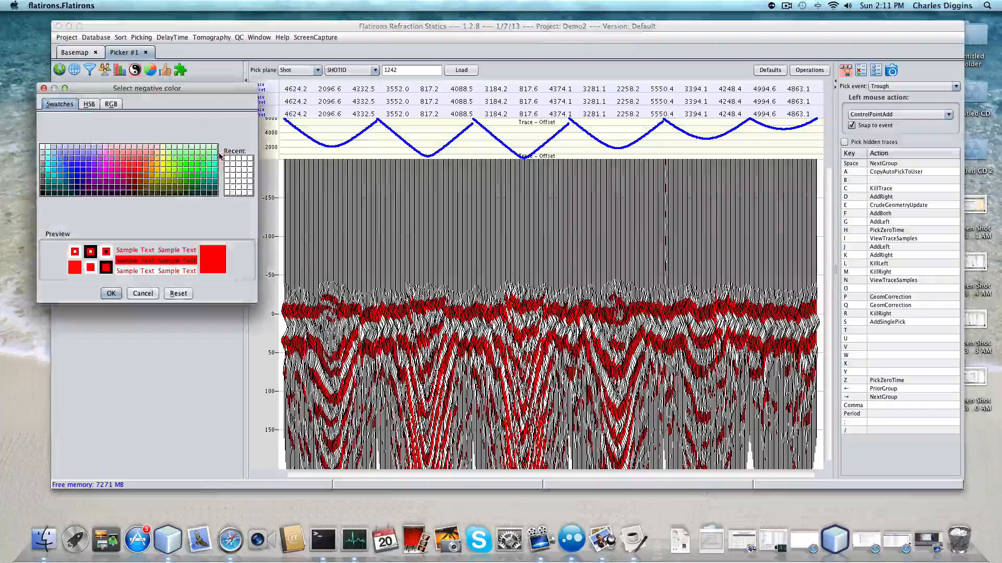
{"action": "left_click", "coordinate": [43, 195]}
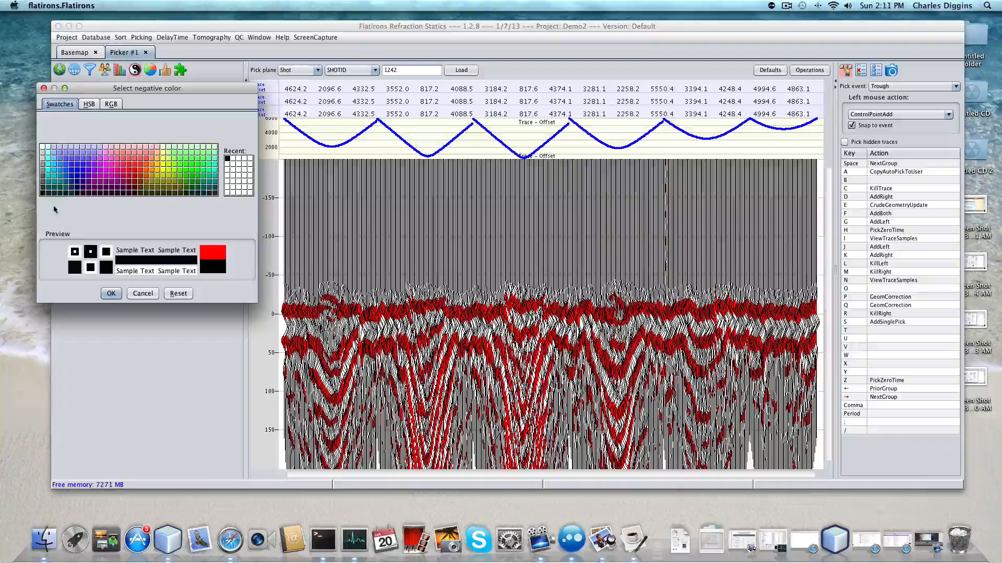
{"action": "left_click", "coordinate": [112, 294]}
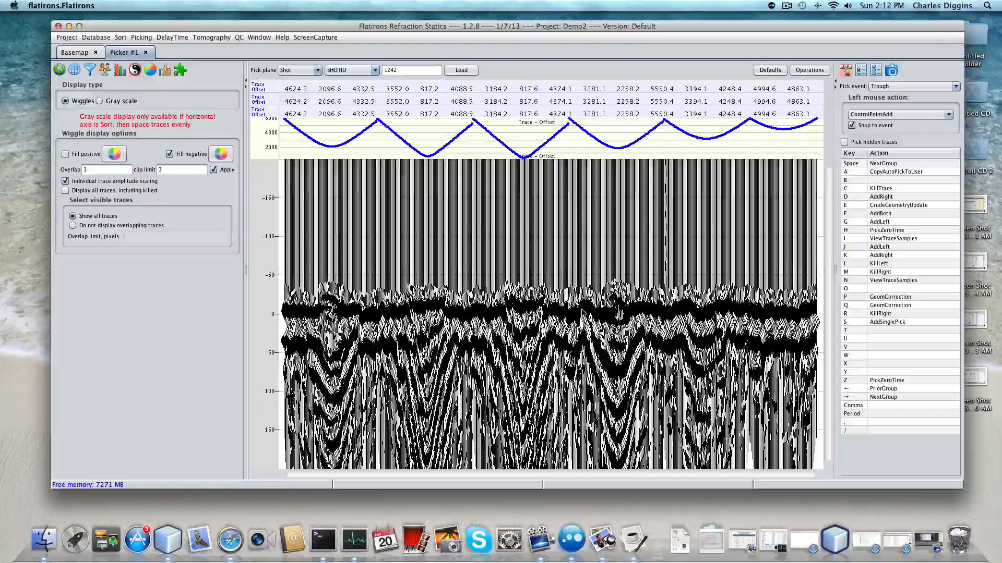
Step: Add trough picks in both directions across shot 1242 and inspect them up close around the near offsets of the middle cable
{"action": "key", "text": "f"}
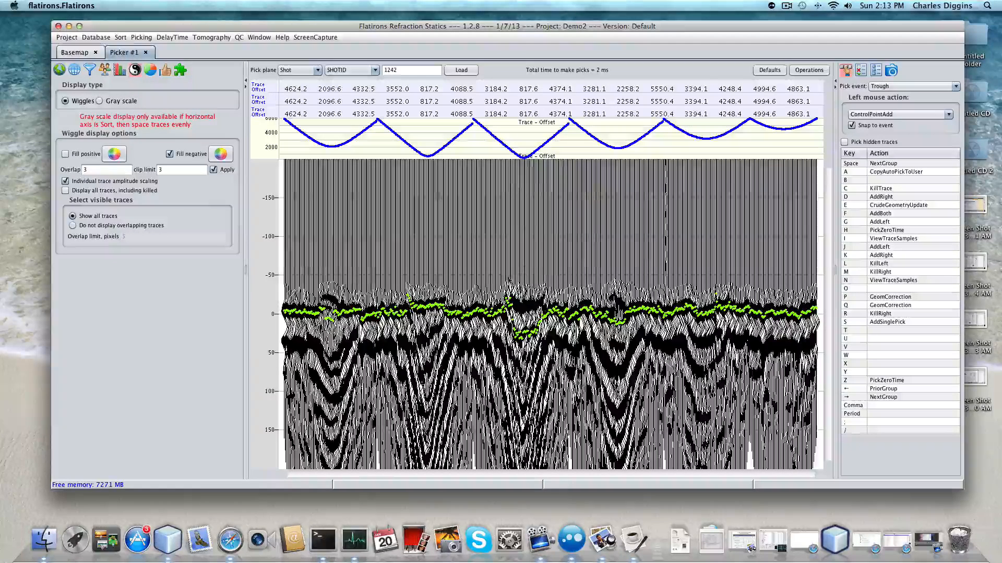
{"action": "left_click_drag", "start_coordinate": [489, 274], "coordinate": [576, 353]}
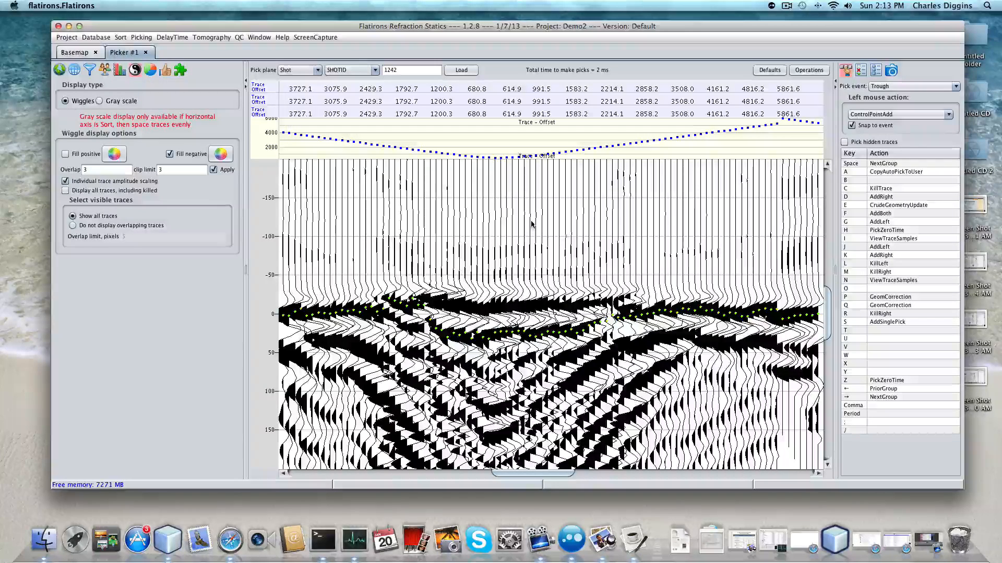
{"action": "left_click_drag", "start_coordinate": [554, 255], "coordinate": [717, 378]}
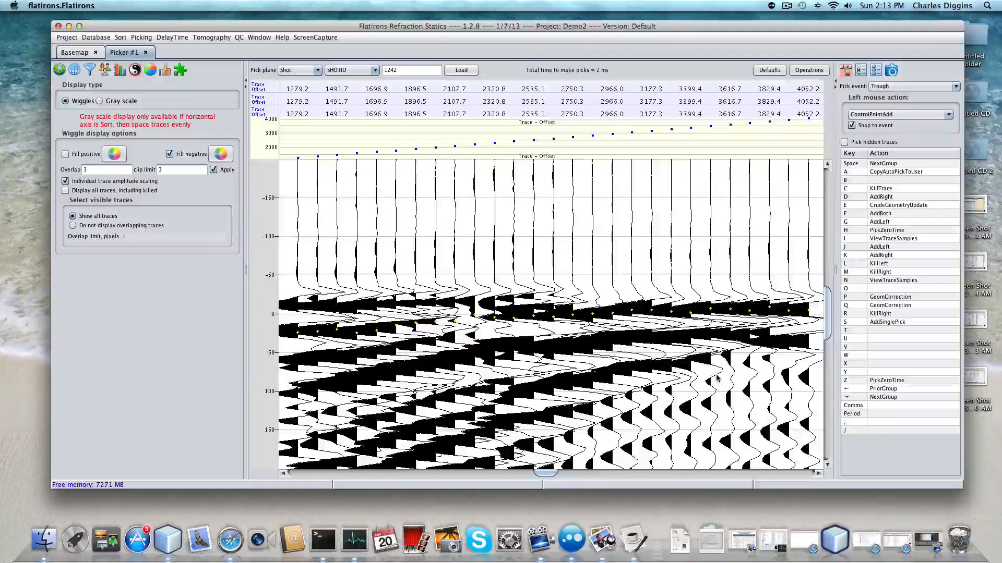
{"action": "right_click", "coordinate": [720, 379]}
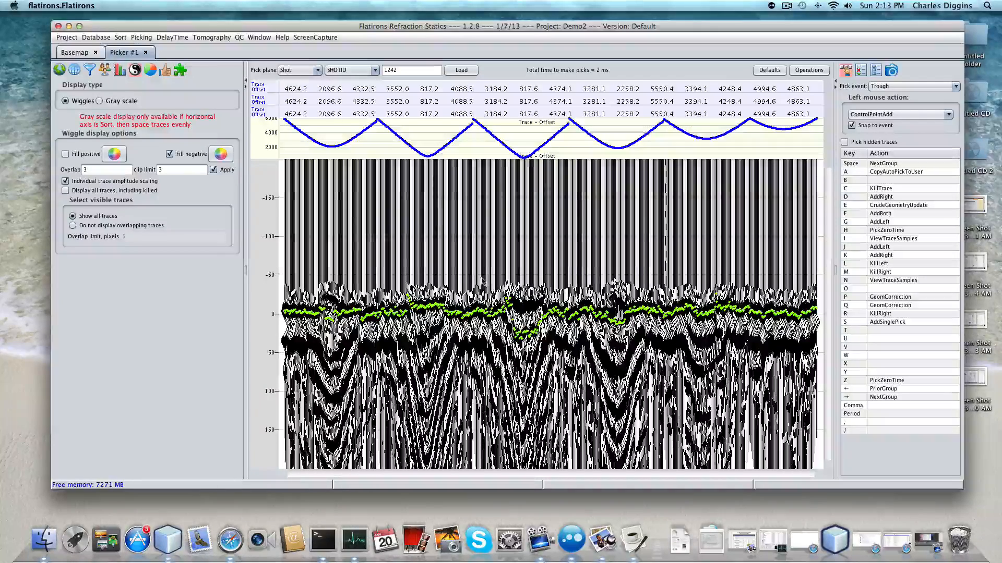
Step: Re-pick the middle cable's near-offset traces onto the first trough and extend those picks to the right with AddRight
{"action": "left_click_drag", "start_coordinate": [482, 279], "coordinate": [606, 359]}
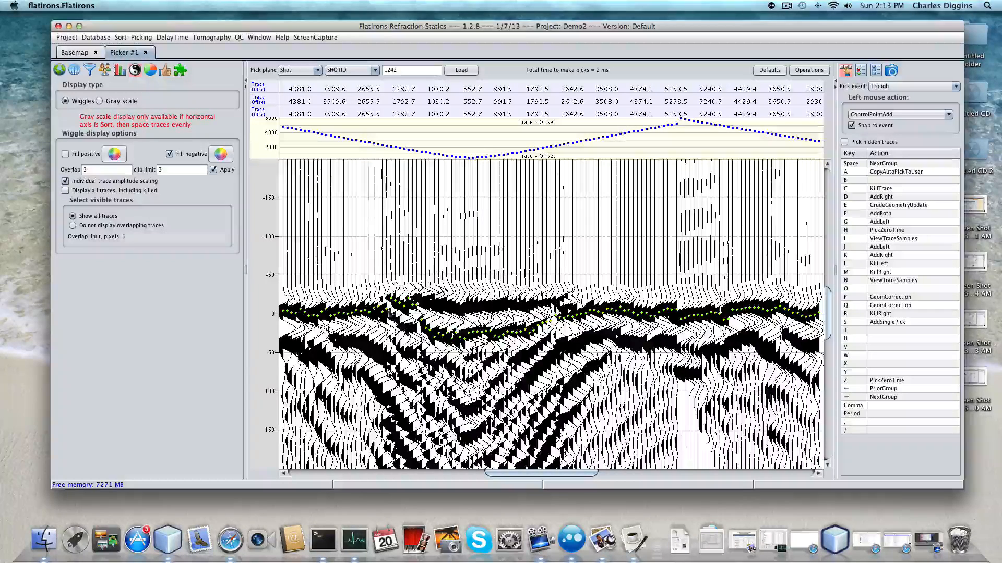
{"action": "left_click_drag", "start_coordinate": [360, 289], "coordinate": [475, 356]}
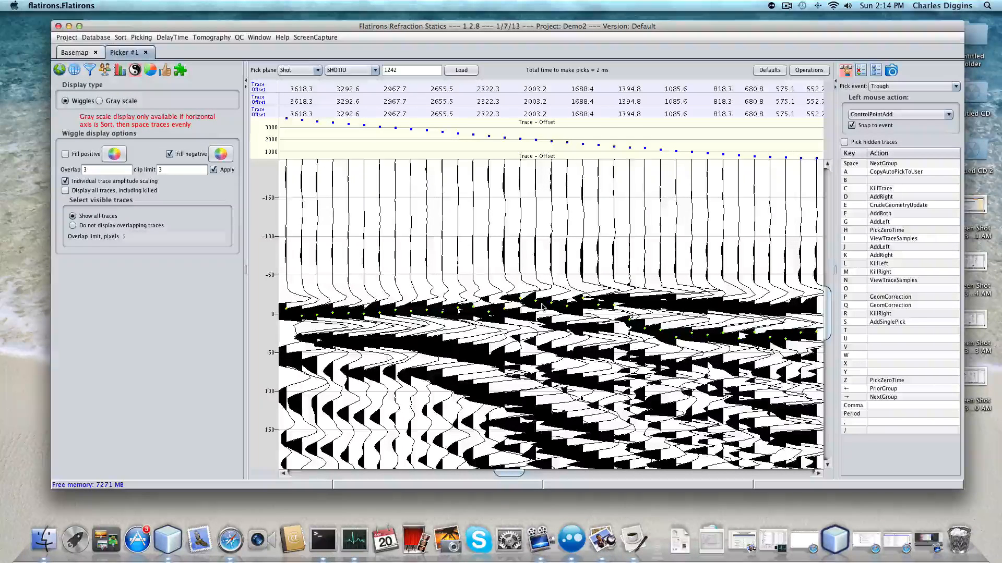
{"action": "right_click", "coordinate": [622, 323]}
{"action": "left_click_drag", "start_coordinate": [495, 285], "coordinate": [568, 355]}
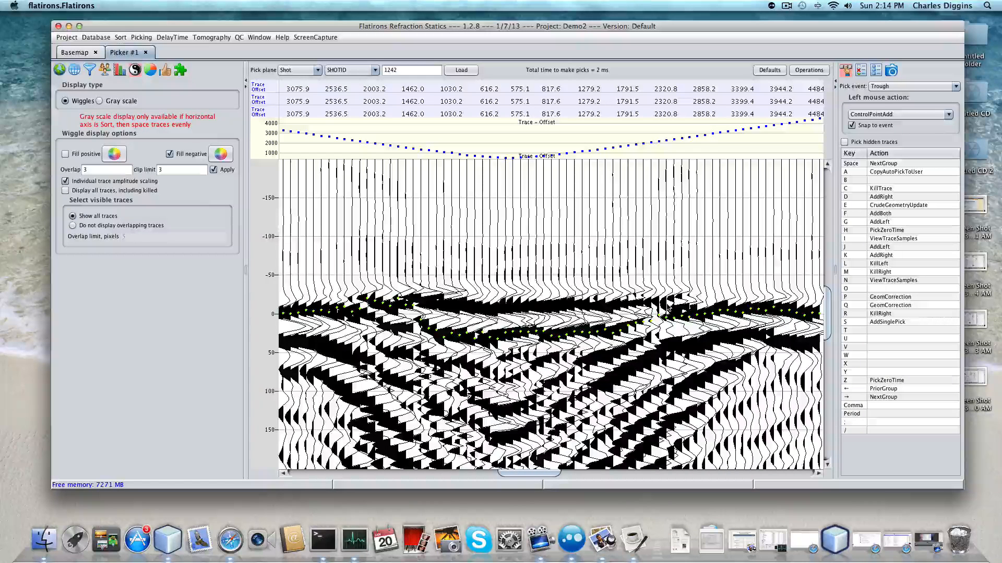
{"action": "left_click", "coordinate": [668, 308]}
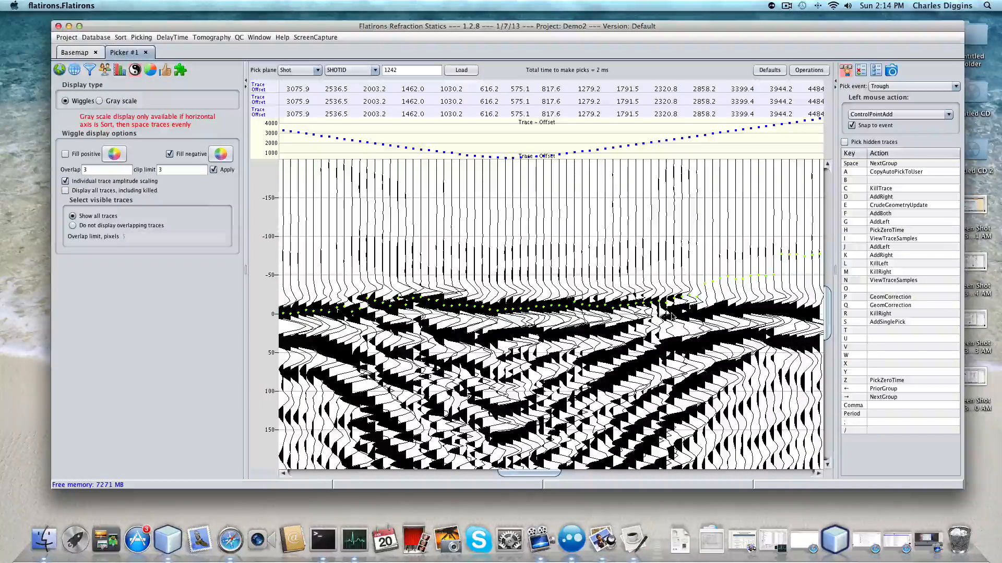
{"action": "key", "text": "k"}
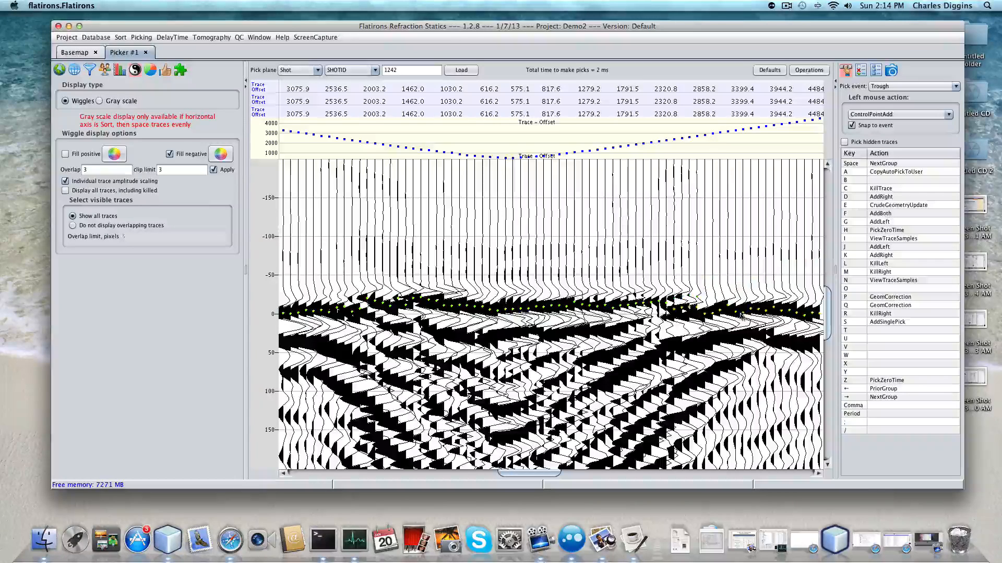
Step: Try AddRight and AddBoth picking on the later trough at about 40 ms beside the middle cable's near offsets
{"action": "key", "text": "k"}
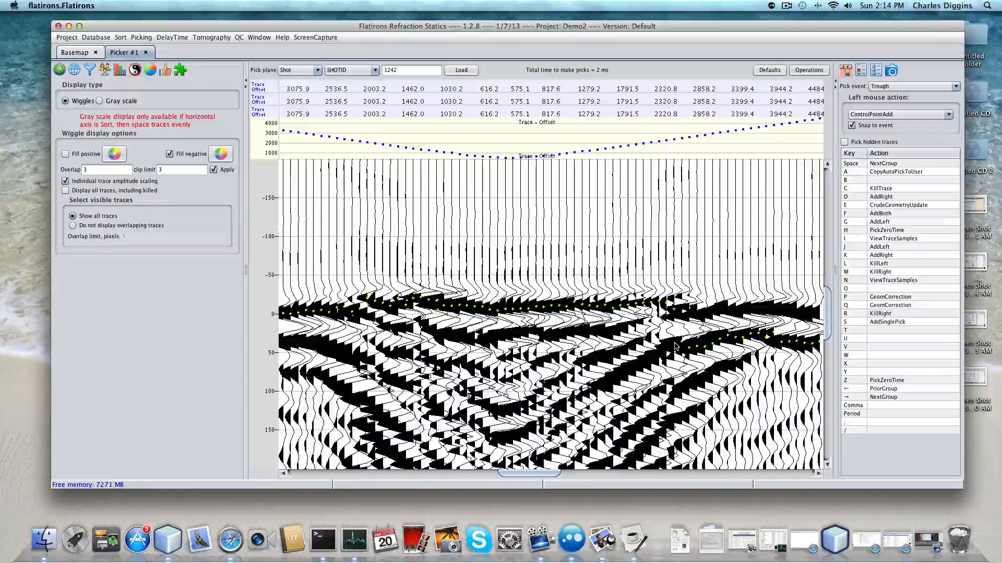
{"action": "key", "text": "d"}
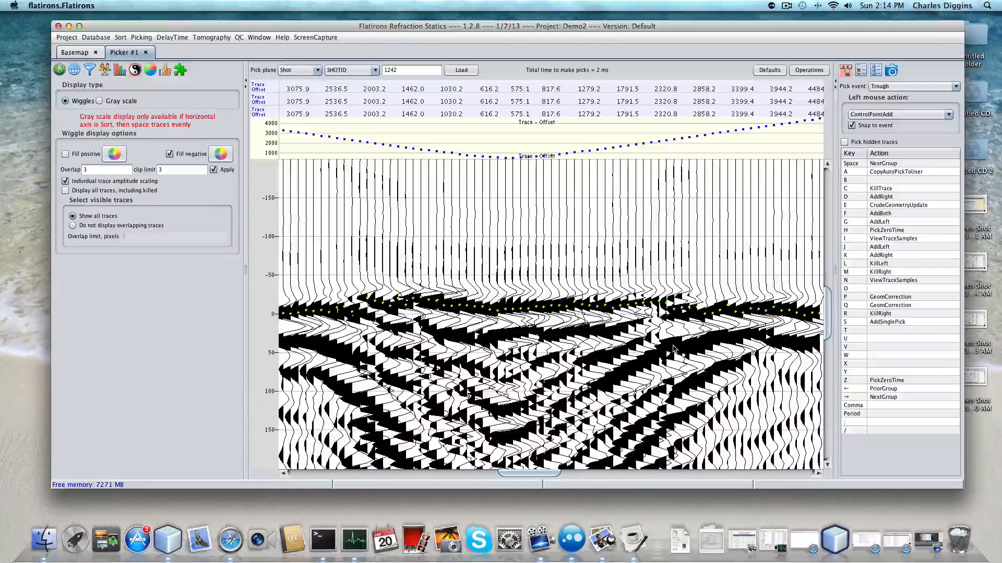
{"action": "key", "text": "k"}
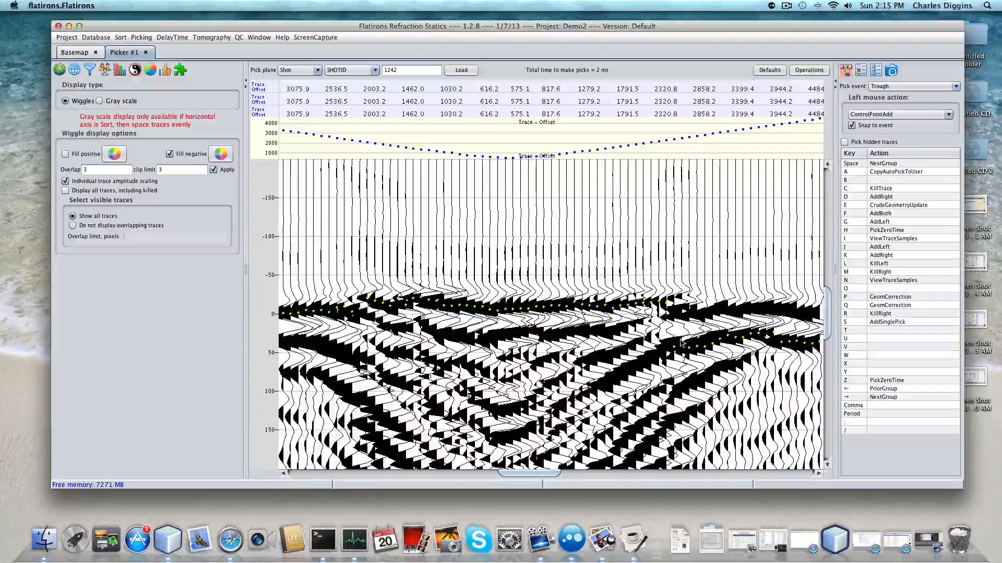
{"action": "right_click", "coordinate": [696, 340]}
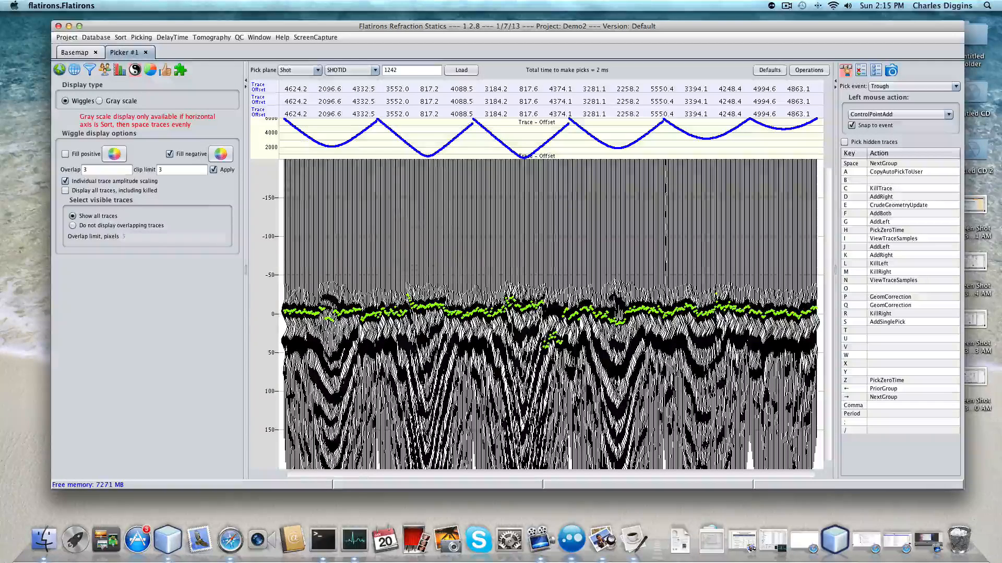
{"action": "left_click_drag", "start_coordinate": [504, 285], "coordinate": [607, 380]}
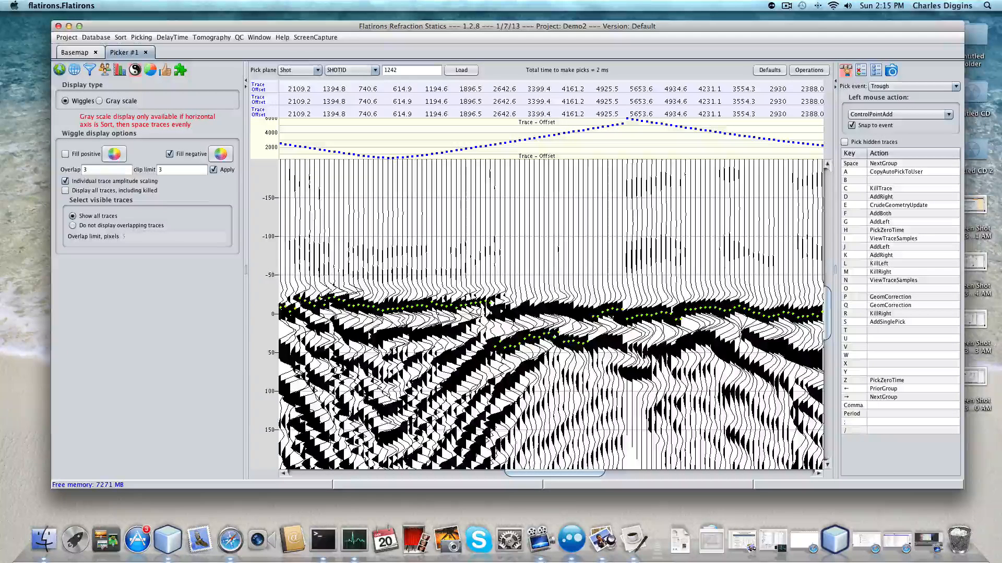
{"action": "left_click", "coordinate": [543, 340]}
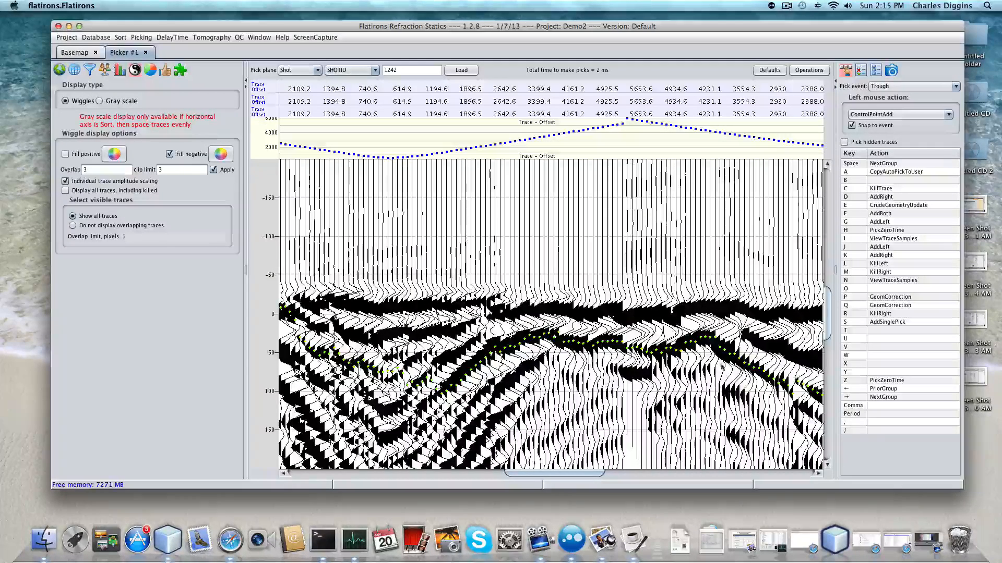
{"action": "right_click", "coordinate": [618, 338]}
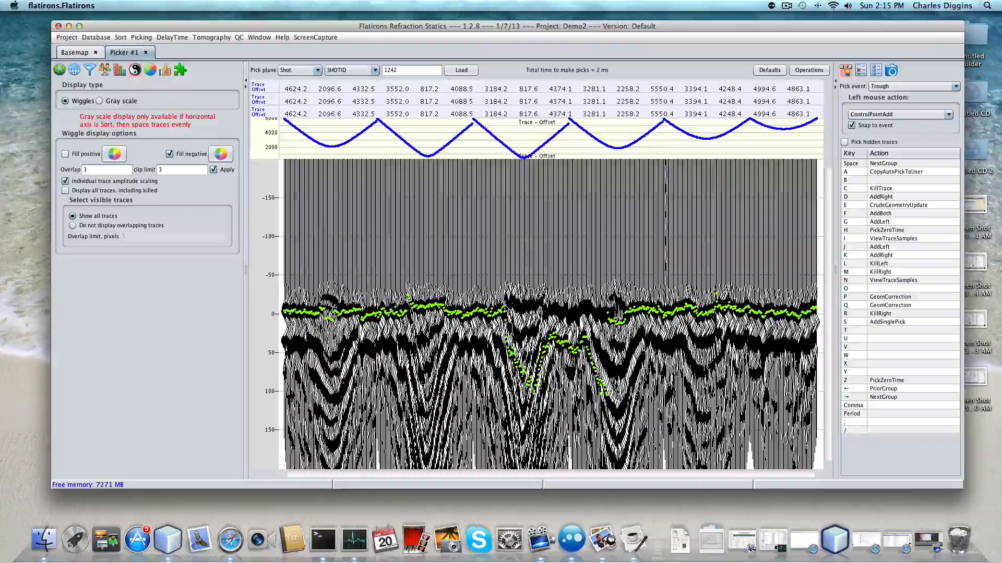
Step: Re-pick the mispicked stretch of shot 1242 by drawing a control-point line along the first trough near zero time
{"action": "left_click_drag", "start_coordinate": [505, 308], "coordinate": [615, 320]}
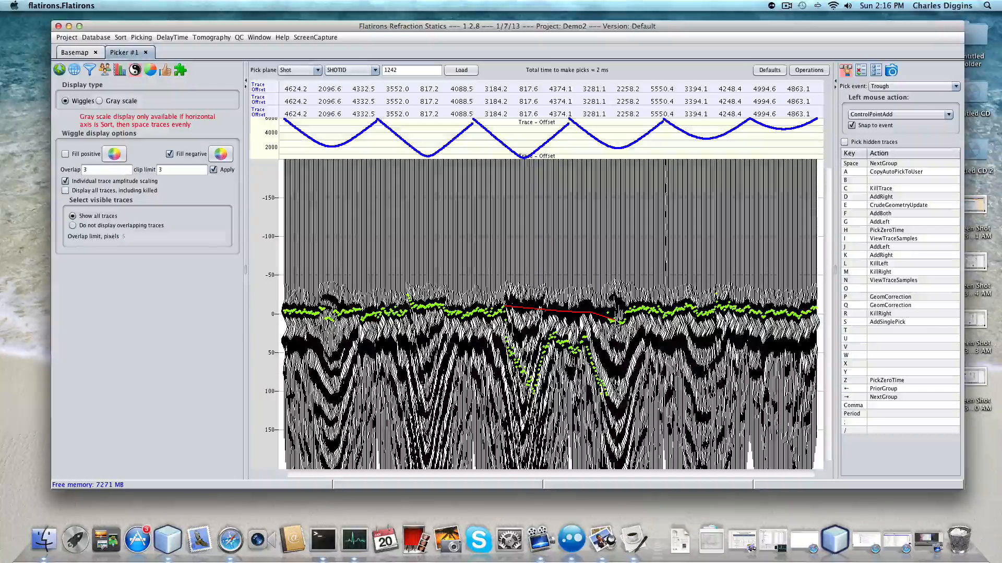
{"action": "double_click", "coordinate": [616, 320]}
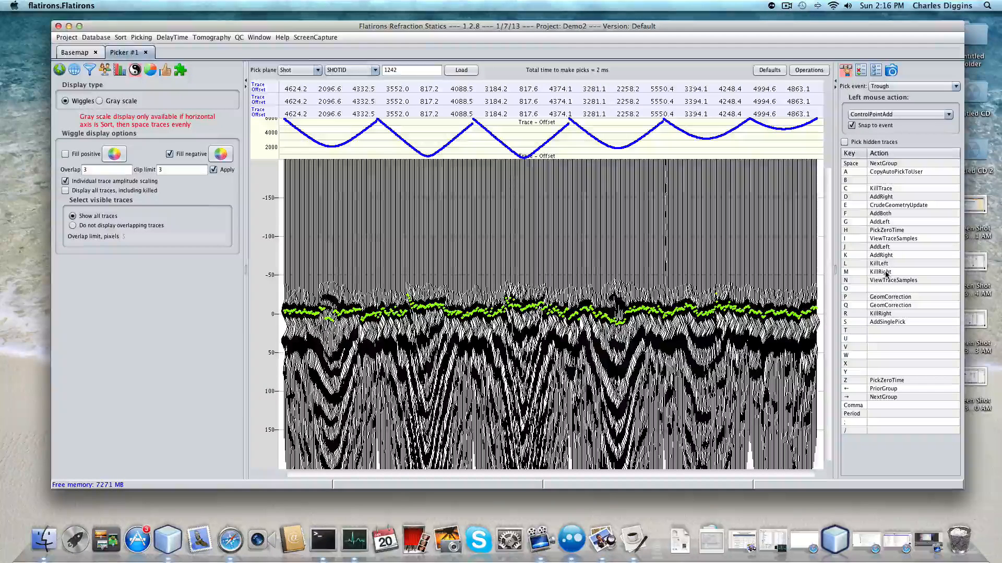
Step: Assign the KillRight action to the U key in the picker's key mapping
{"action": "left_click", "coordinate": [875, 340]}
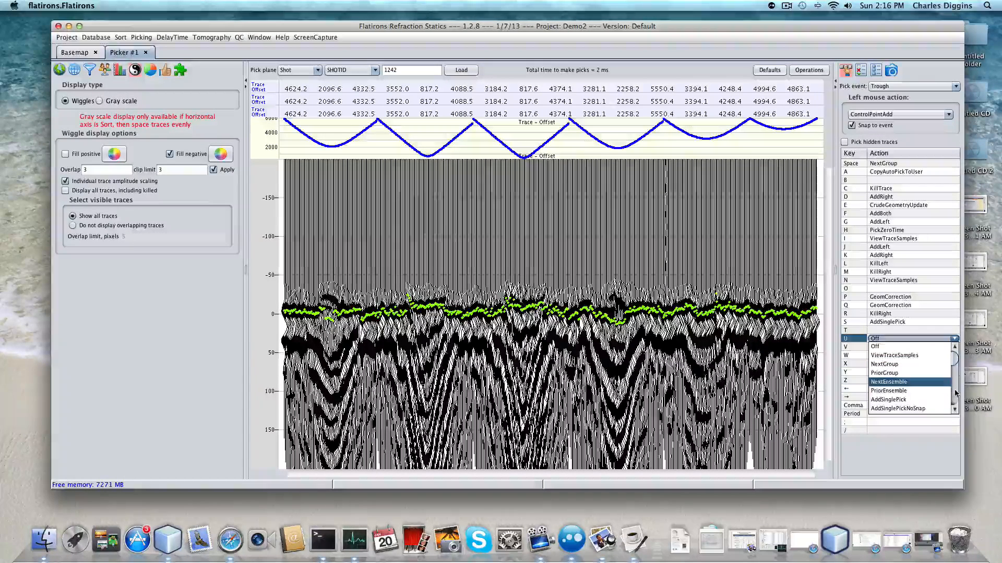
{"action": "scroll", "coordinate": [915, 391], "scroll_direction": "down", "scroll_amount": 3}
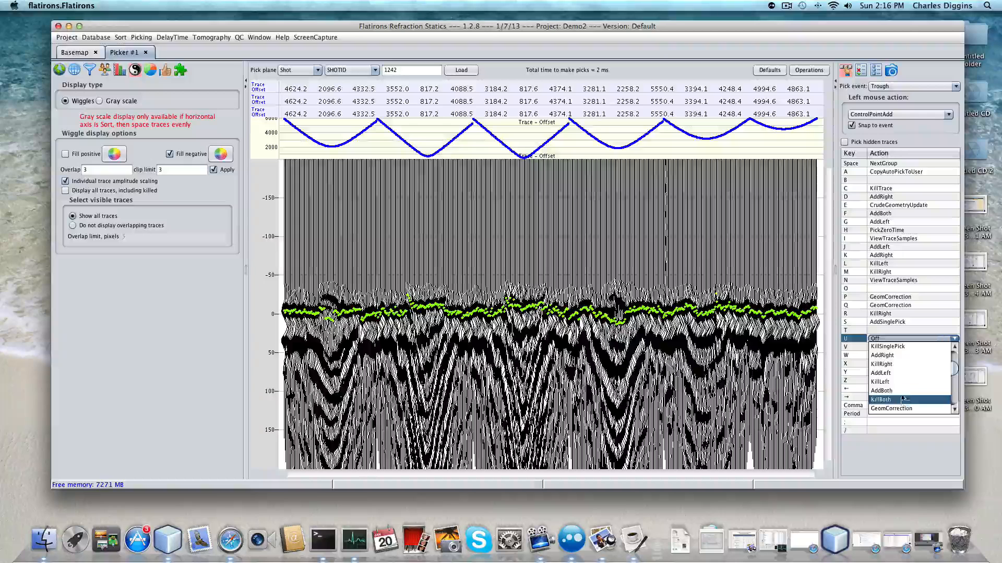
{"action": "scroll", "coordinate": [895, 372], "scroll_direction": "up", "scroll_amount": 1}
{"action": "left_click", "coordinate": [894, 371]}
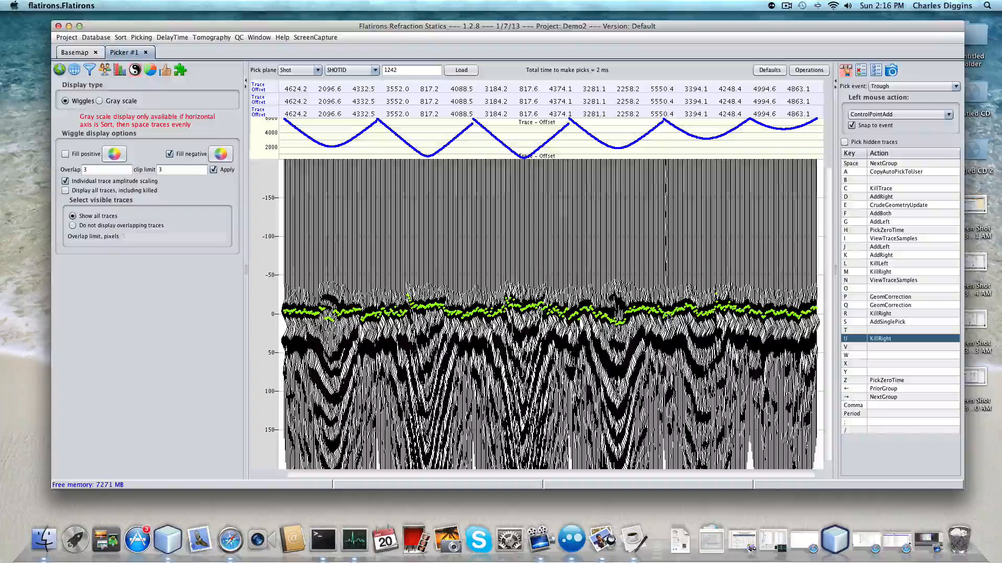
Step: Kill the picks on both sides of a short stretch, and re-pick the full gather with a control-point line along zero time
{"action": "key", "text": "u"}
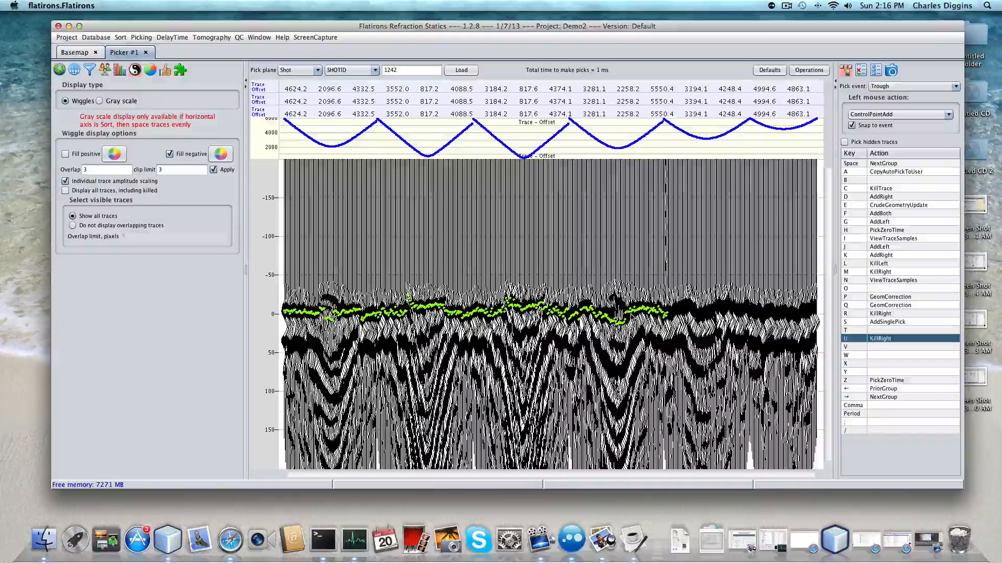
{"action": "key", "text": "l"}
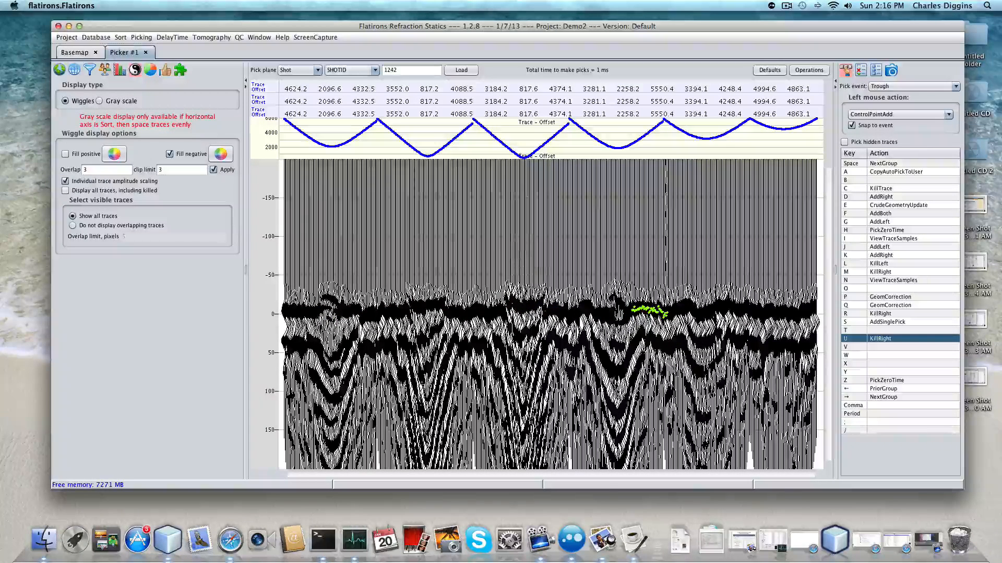
{"action": "left_click_drag", "start_coordinate": [283, 312], "coordinate": [819, 311]}
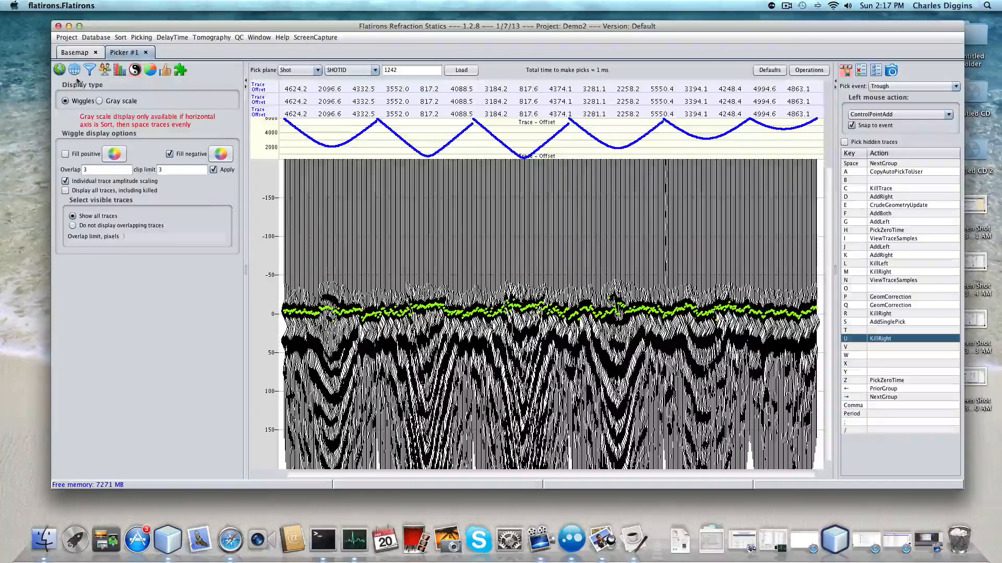
Step: Load shot 1659 from the basemap's elevation plot and add trough picks in both directions across its traces
{"action": "left_click", "coordinate": [59, 69]}
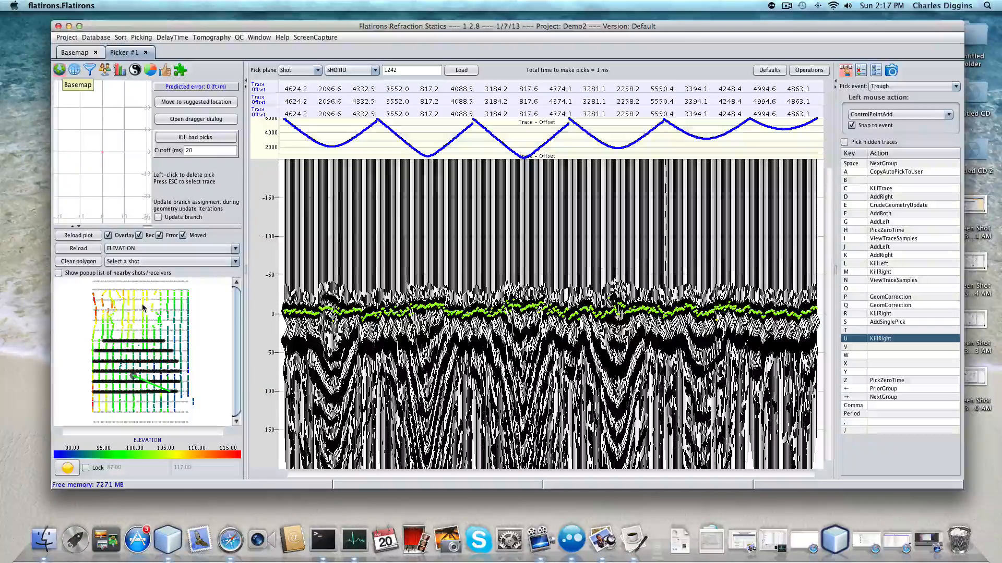
{"action": "left_click", "coordinate": [120, 320]}
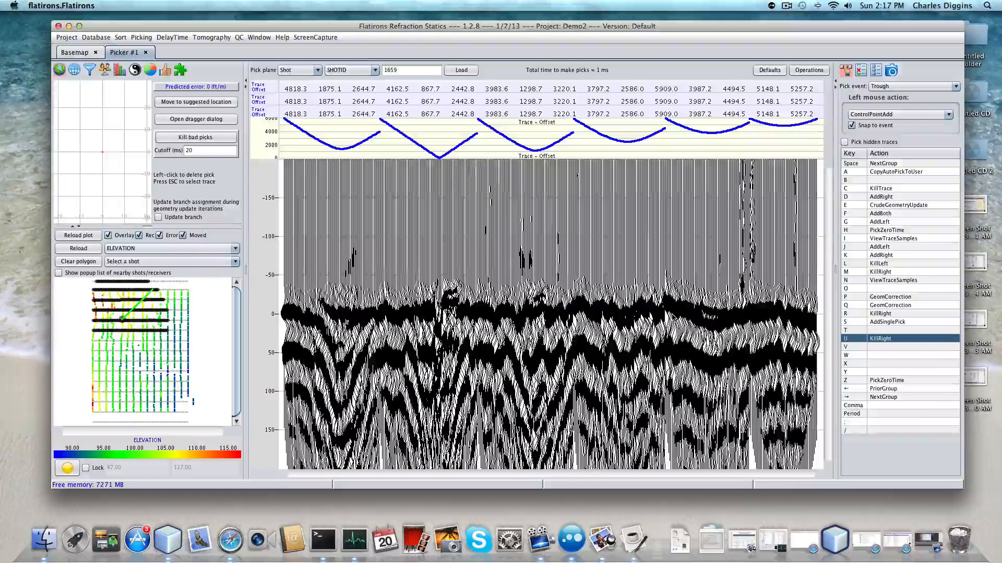
{"action": "key", "text": "f"}
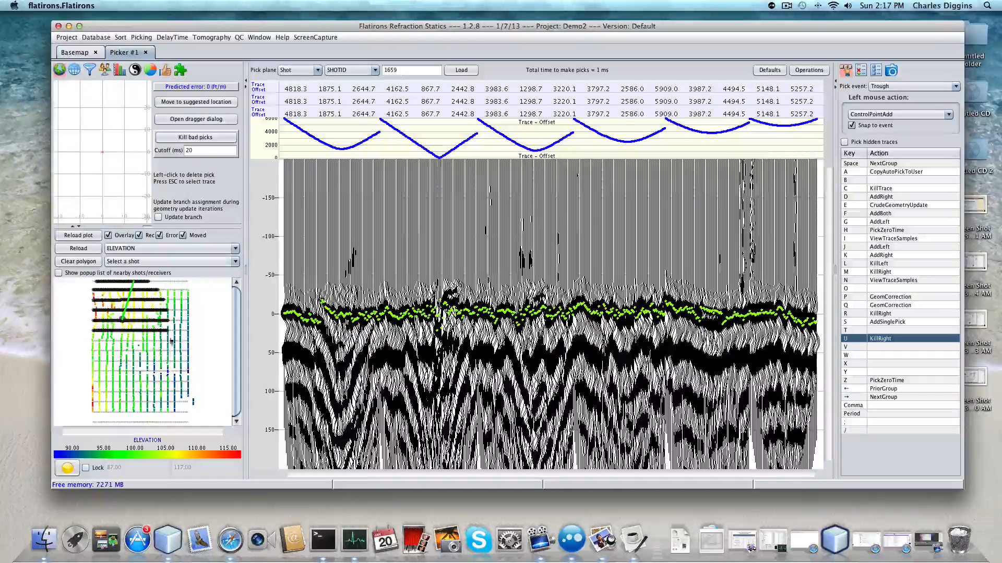
Step: Load shot 1375 and shot 1152 from the elevation map, and re-pick shot 1152's near-offset trough with control points
{"action": "left_click", "coordinate": [168, 357]}
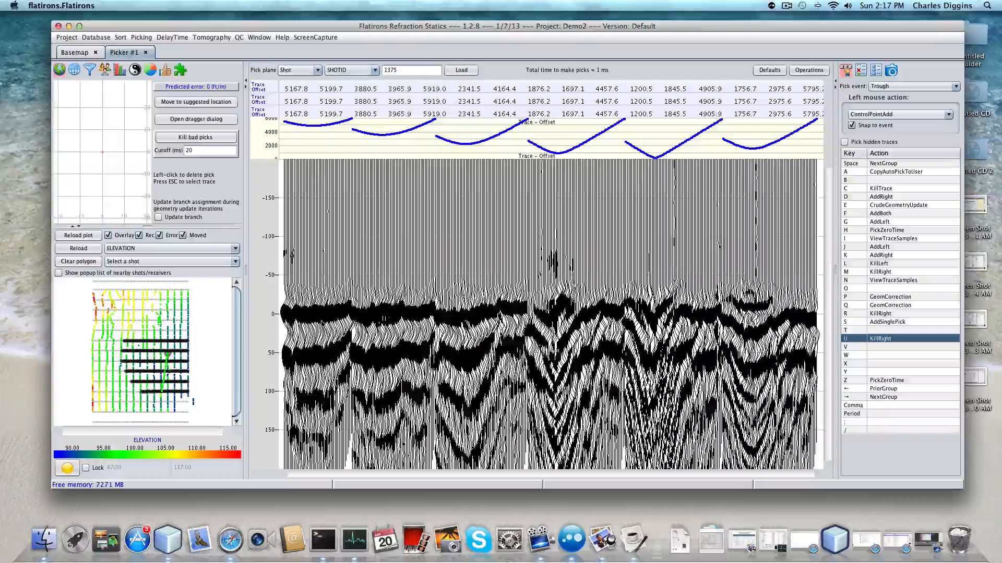
{"action": "left_click", "coordinate": [115, 383]}
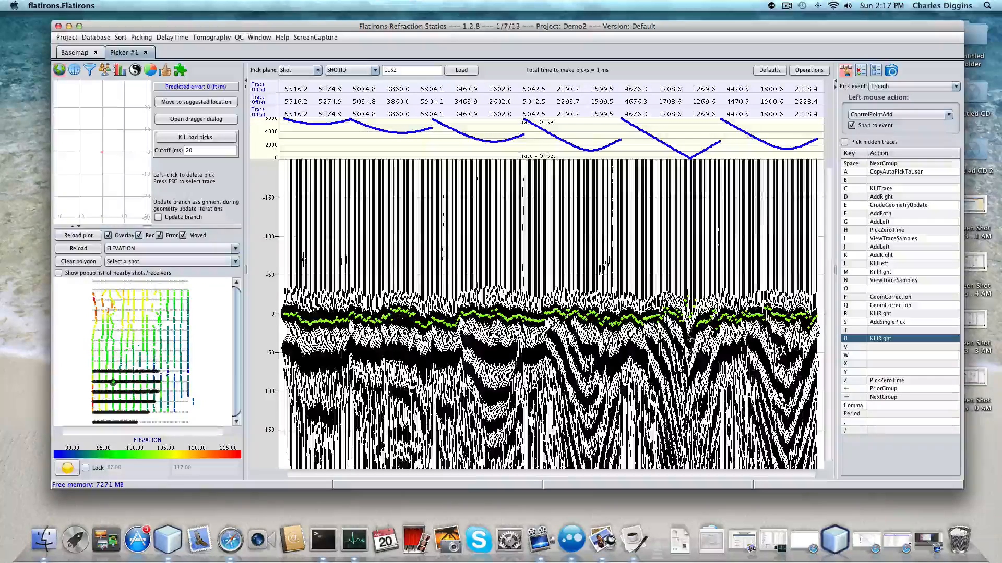
{"action": "mouse_move", "coordinate": [678, 320]}
{"action": "left_mouse_down"}
{"action": "mouse_move", "coordinate": [688, 341]}
{"action": "mouse_move", "coordinate": [701, 325]}
{"action": "left_mouse_up"}
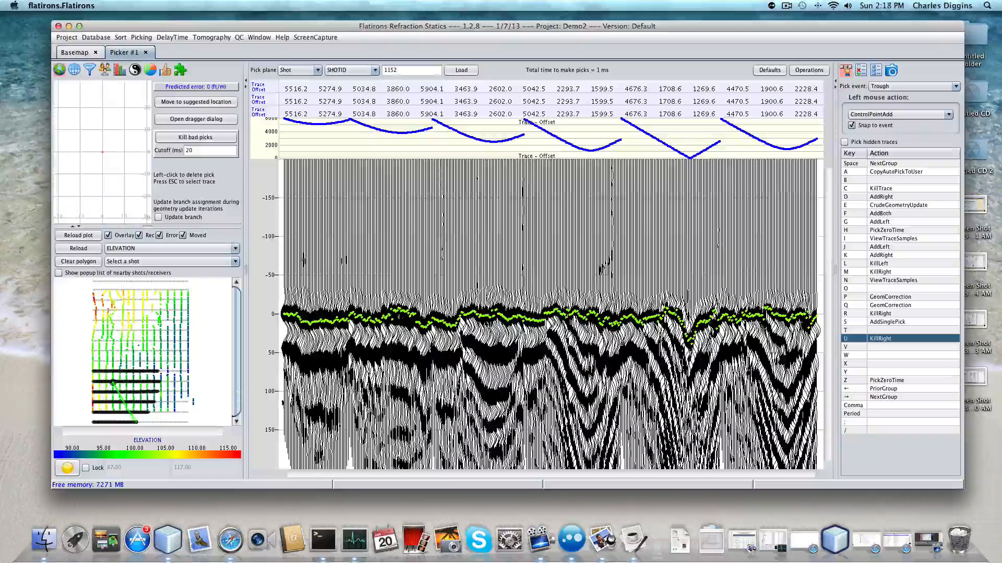
Step: Load shot 1019 from the elevation map and check its trough picks around zero time
{"action": "left_click", "coordinate": [174, 402]}
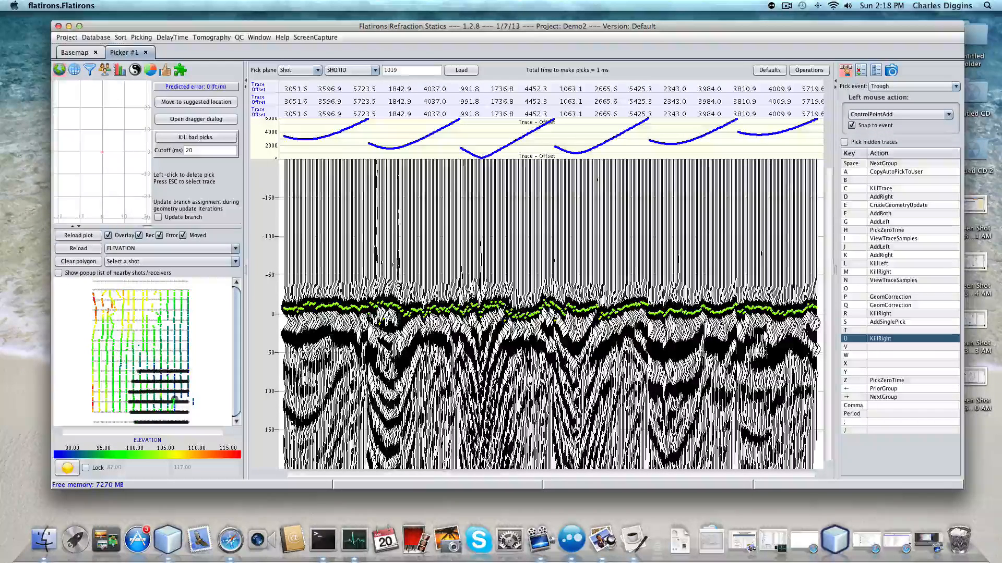
{"action": "left_click_drag", "start_coordinate": [367, 307], "coordinate": [397, 304]}
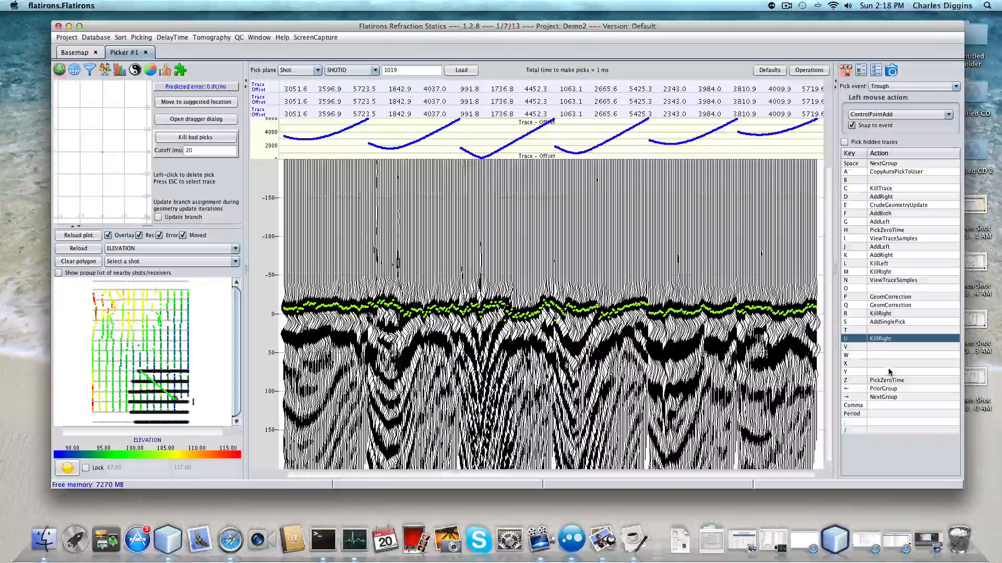
Step: Assign the PickCursorTime action to the Y key in the picker's key mapping
{"action": "left_click", "coordinate": [889, 372]}
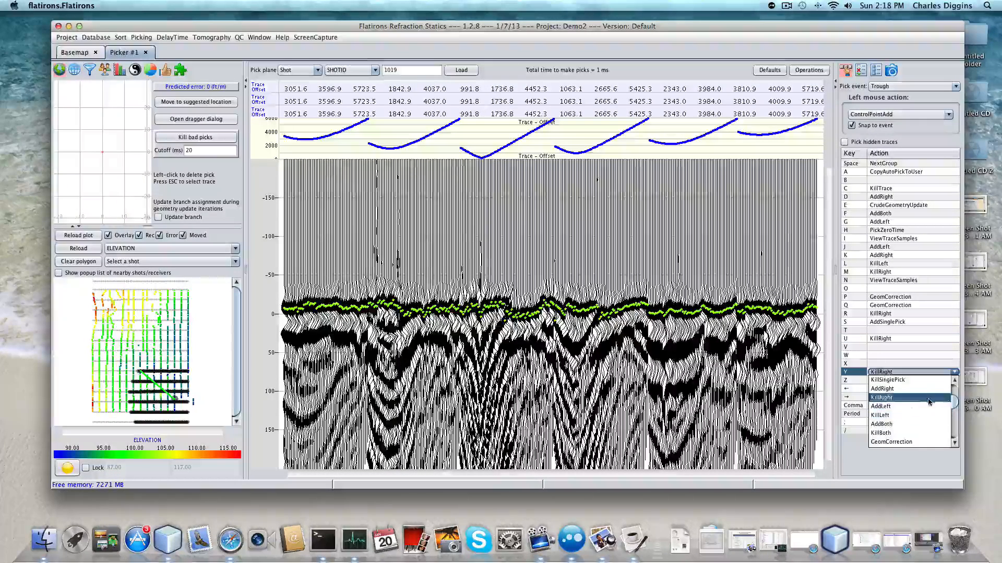
{"action": "mouse_move", "coordinate": [955, 404]}
{"action": "left_mouse_down"}
{"action": "mouse_move", "coordinate": [955, 435]}
{"action": "mouse_move", "coordinate": [951, 412]}
{"action": "left_mouse_up"}
{"action": "left_click", "coordinate": [908, 417]}
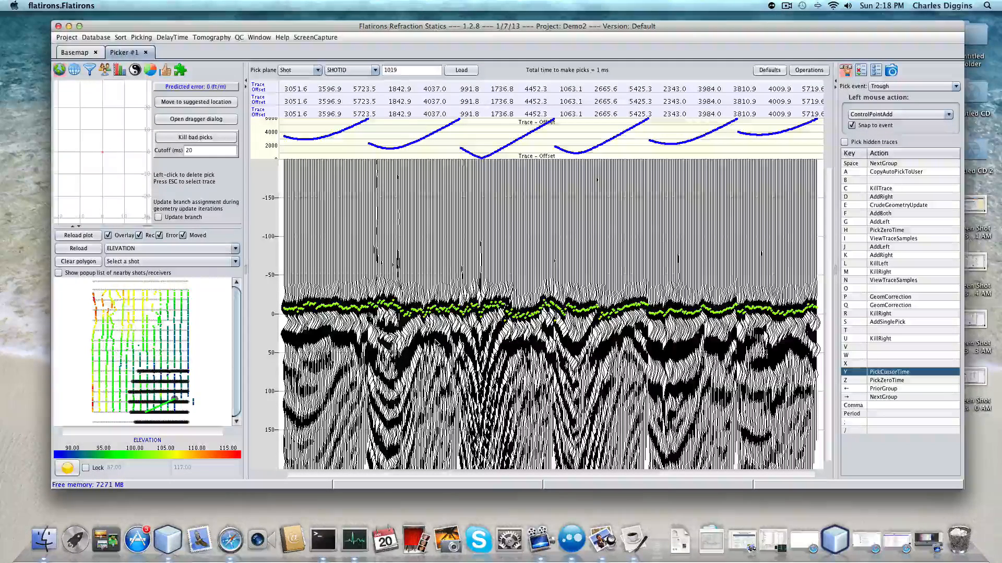
Step: Re-pick shot 1019's troughs at several cursor times down to about 100 ms, and return the picks to near zero time
{"action": "key", "text": "y"}
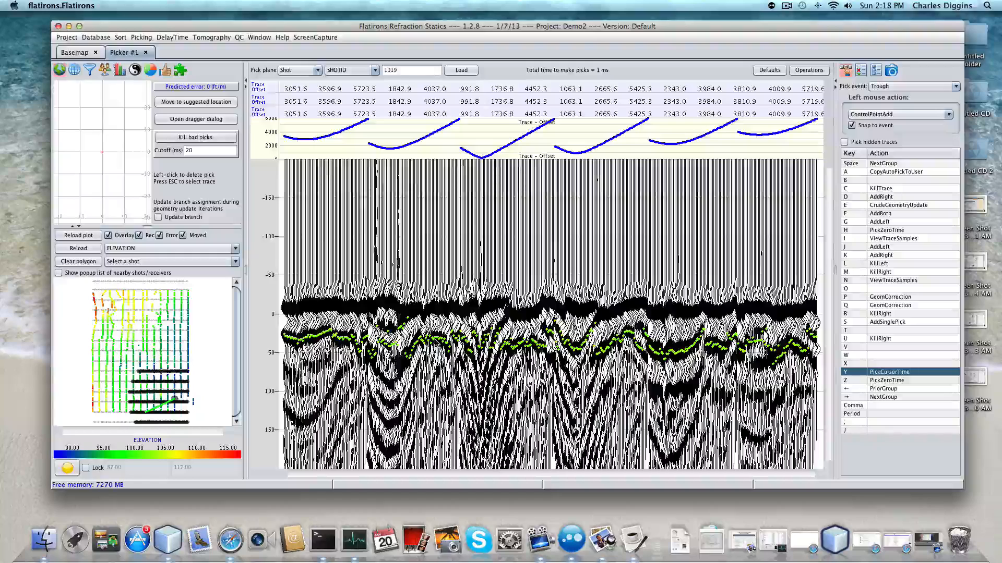
{"action": "key", "text": "y"}
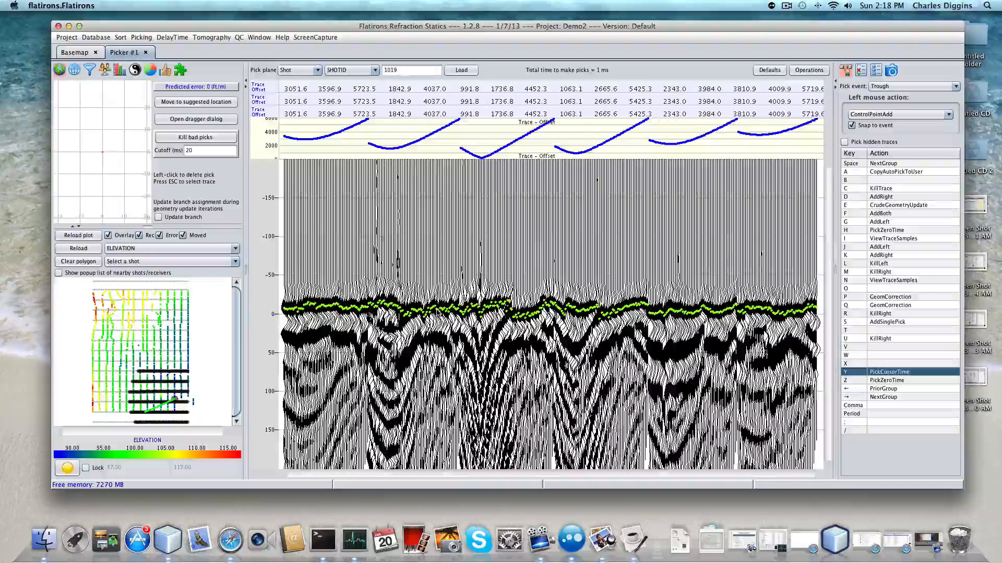
{"action": "key", "text": "y"}
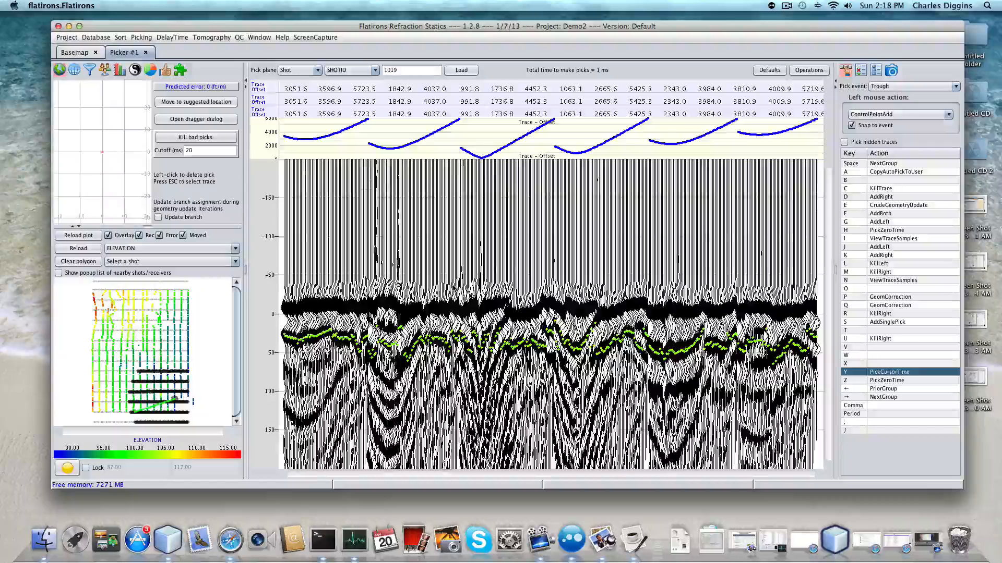
{"action": "key", "text": "y"}
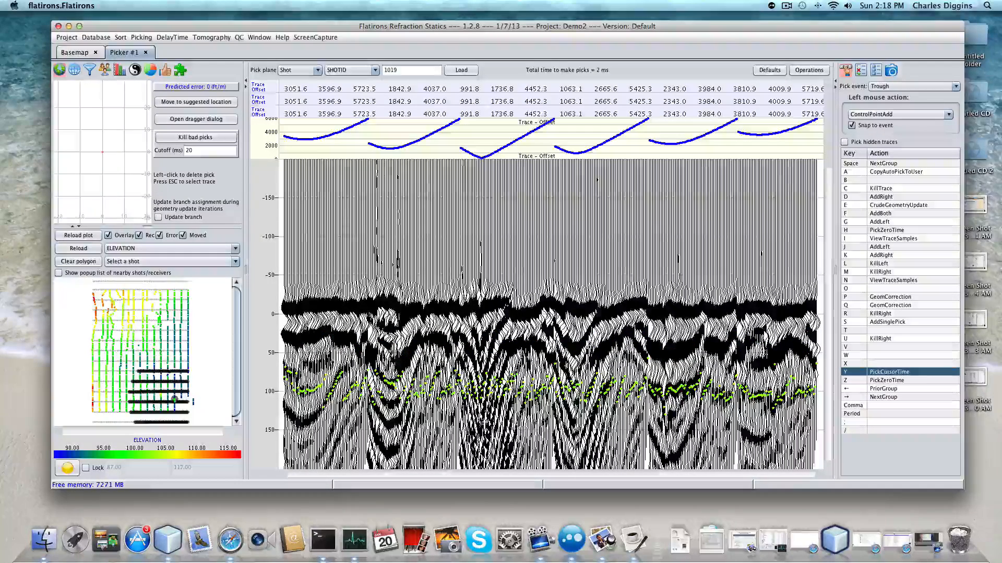
{"action": "key", "text": "y"}
{"action": "key", "text": "y"}
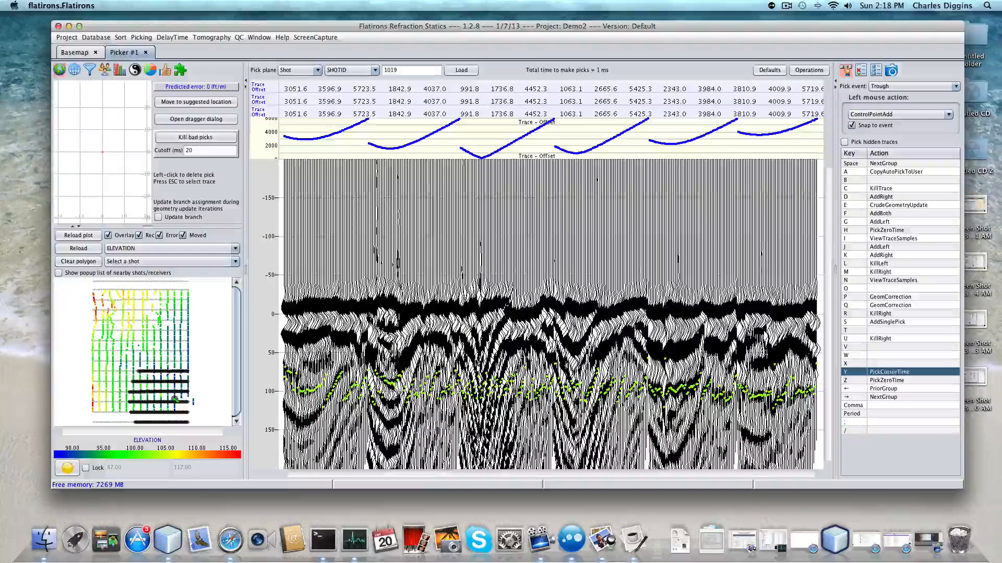
{"action": "key", "text": "y"}
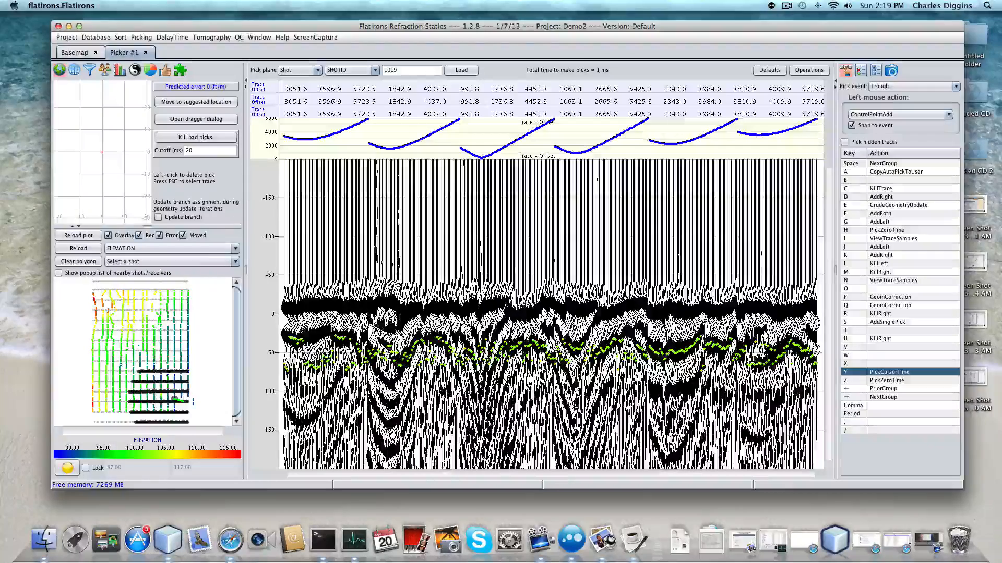
{"action": "key", "text": "y"}
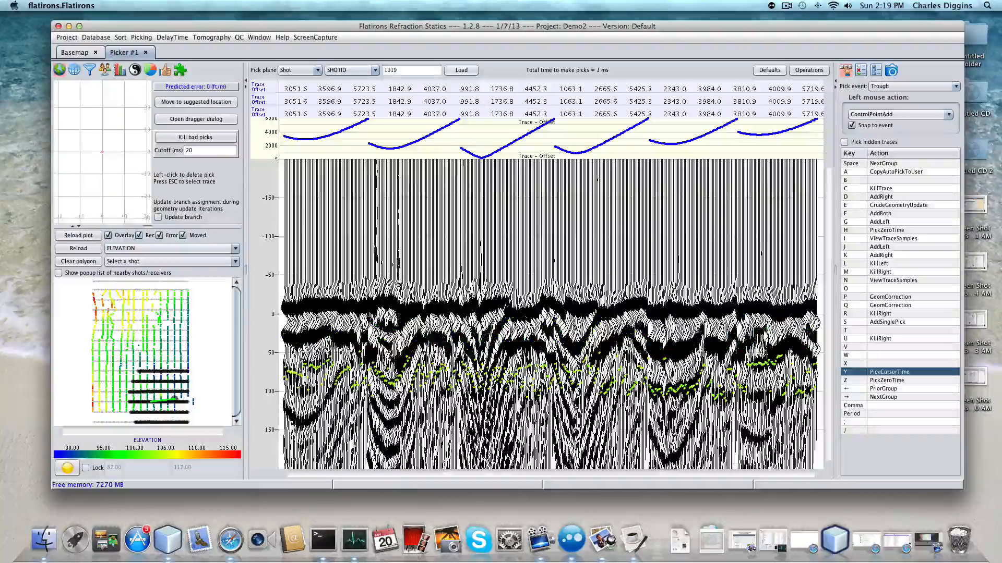
{"action": "key", "text": "y"}
{"action": "key", "text": "y"}
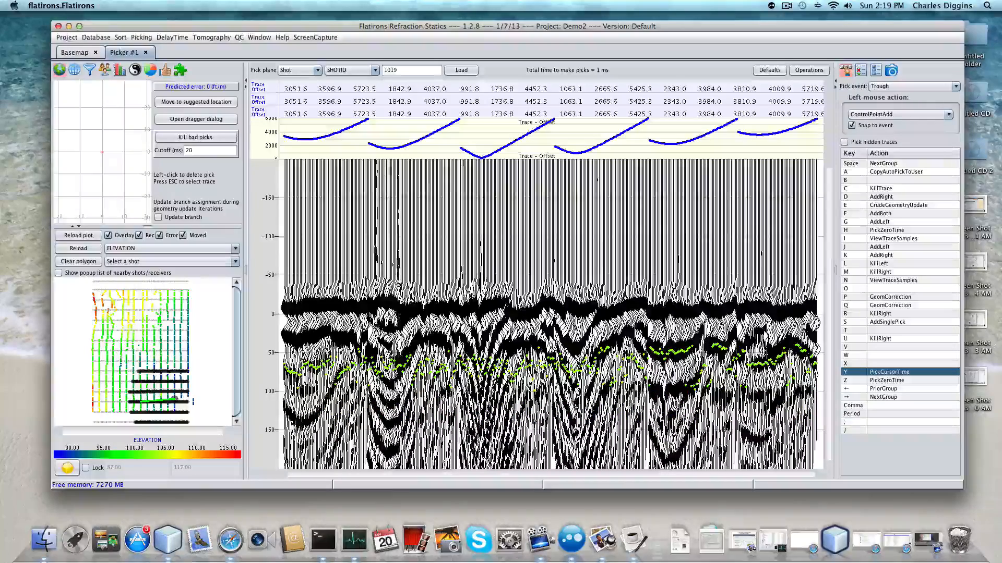
{"action": "key", "text": "y"}
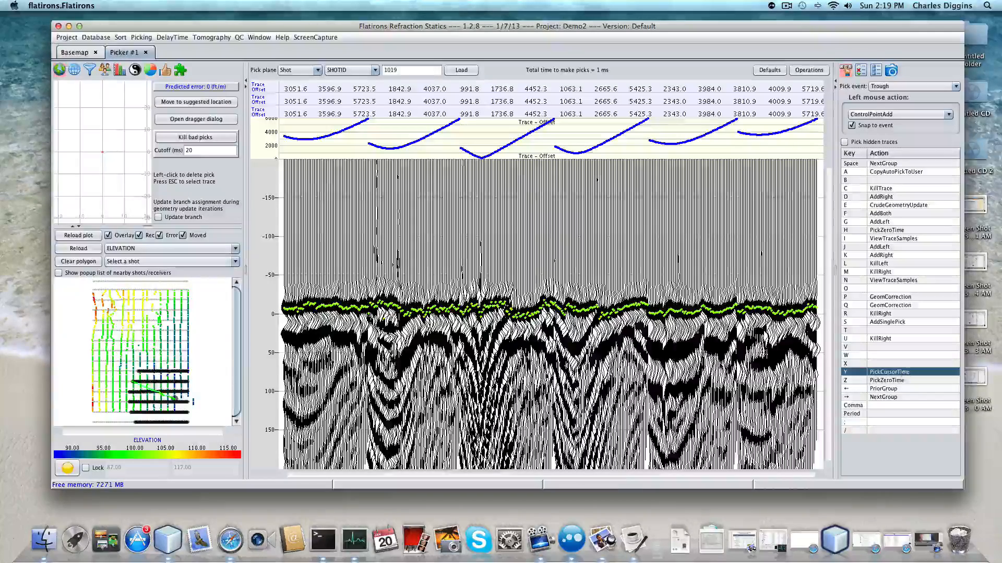
Step: Pick a magnified stretch of traces at a cursor time of about 50 ms, and re-pick it with control points near zero time
{"action": "left_click_drag", "start_coordinate": [589, 330], "coordinate": [660, 370]}
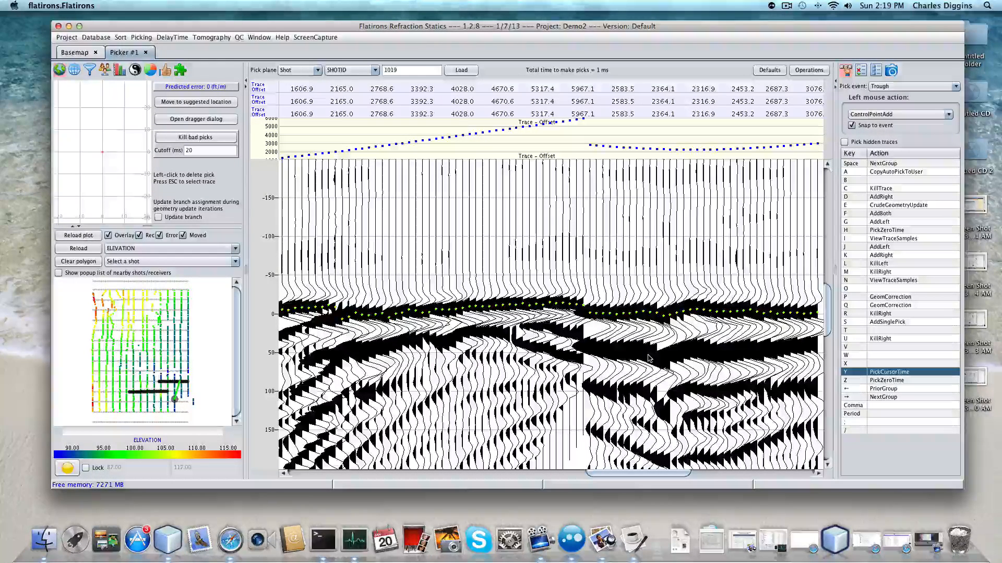
{"action": "key", "text": "y"}
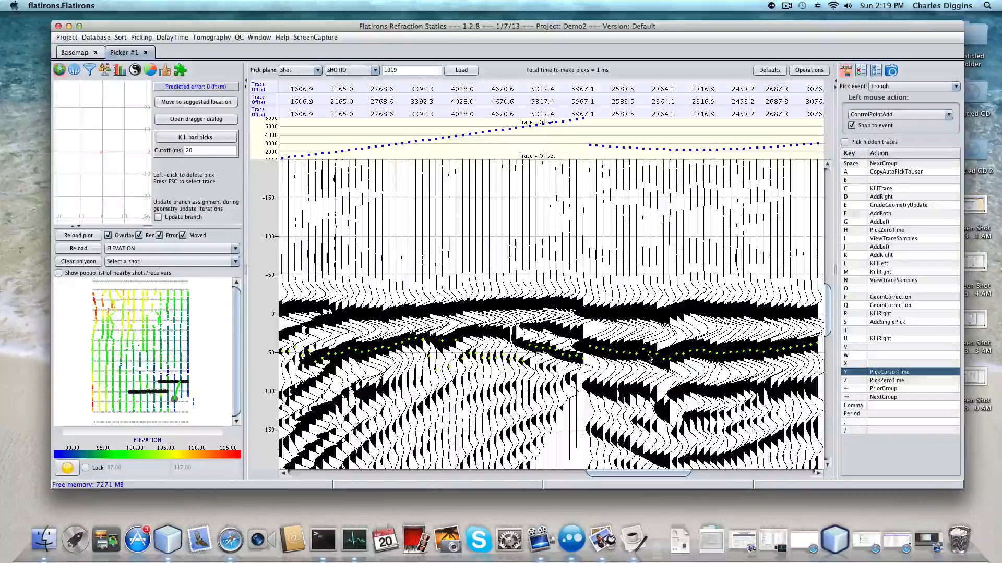
{"action": "key", "text": "space"}
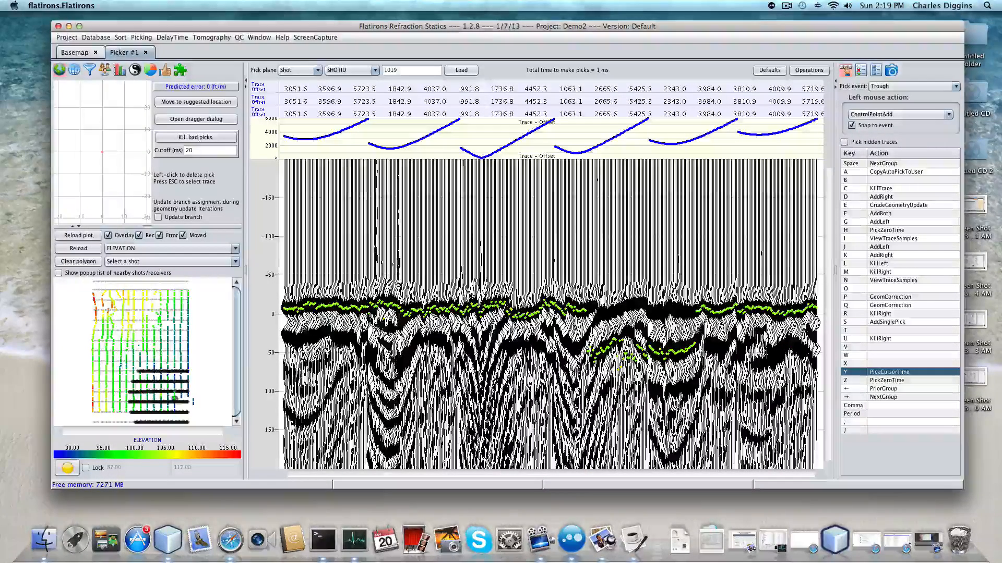
{"action": "left_click_drag", "start_coordinate": [587, 310], "coordinate": [720, 312]}
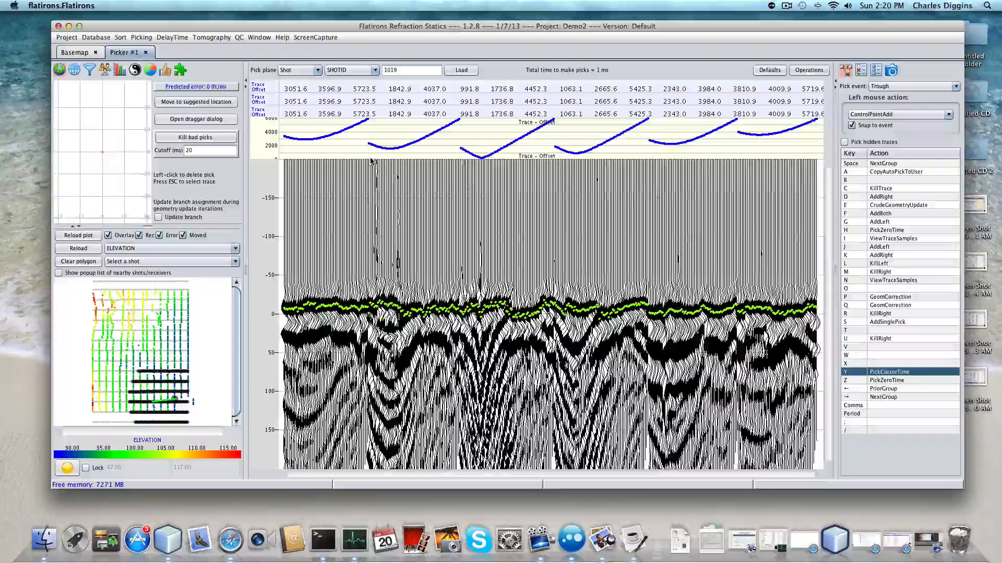
Step: Check that the traces are sorted and spaced evenly, and set the display type to Gray scale
{"action": "left_click", "coordinate": [135, 70]}
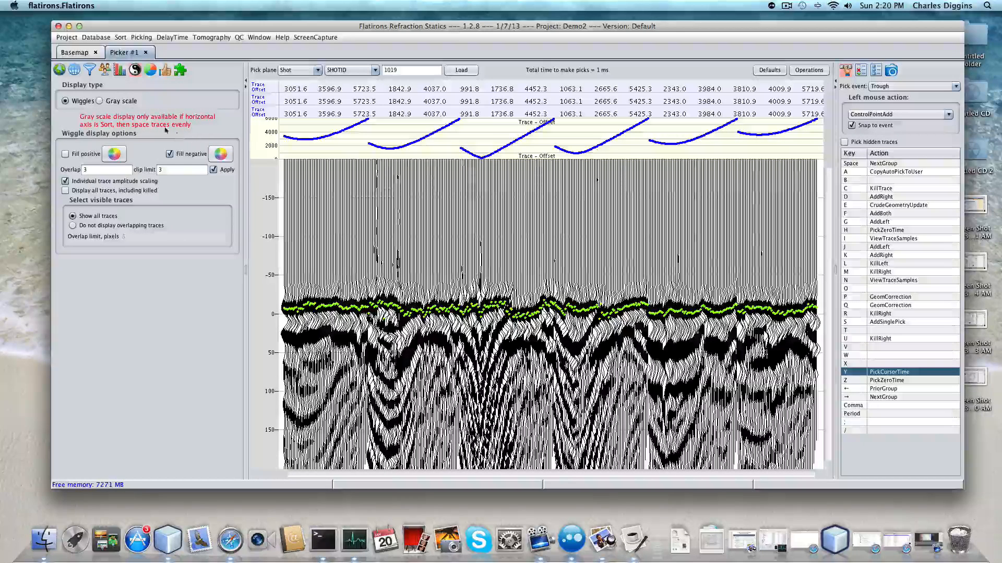
{"action": "left_click", "coordinate": [118, 71]}
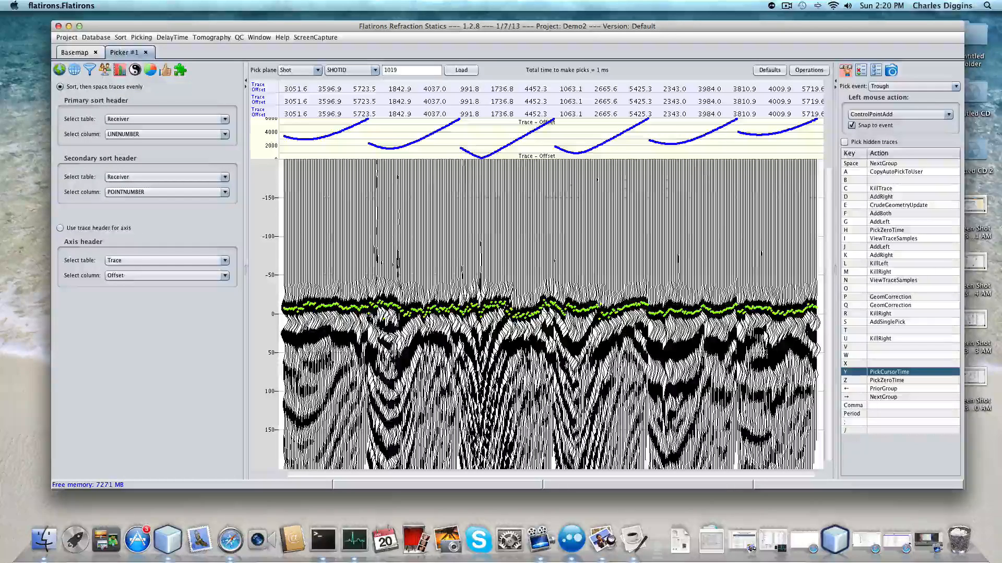
{"action": "left_click", "coordinate": [136, 71]}
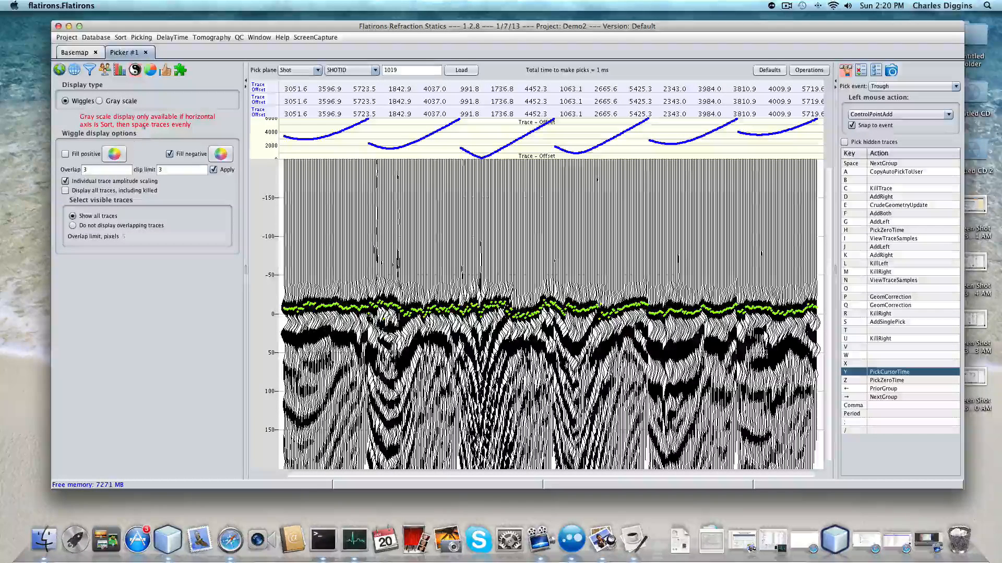
{"action": "left_click", "coordinate": [110, 104]}
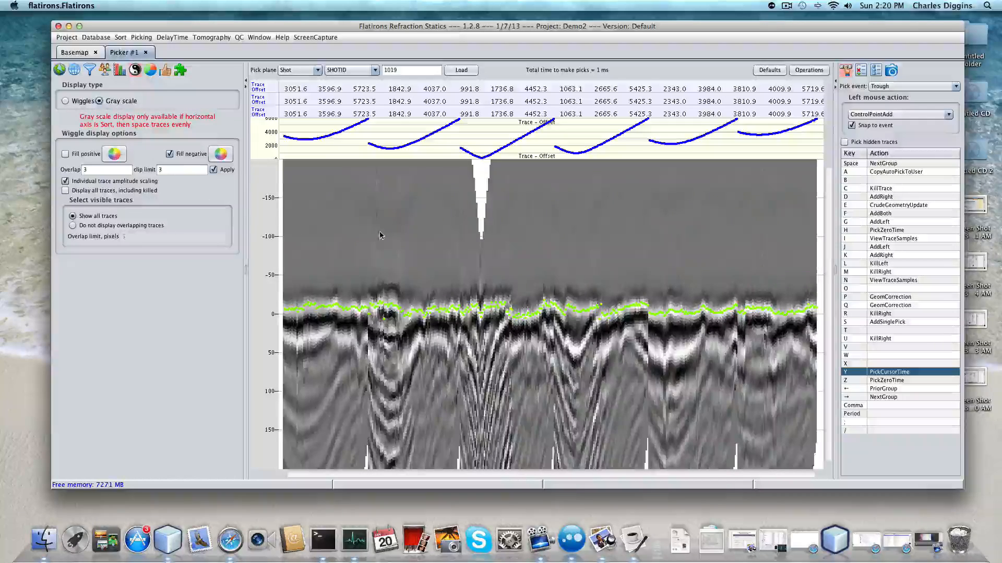
Step: Examine two magnified parts of the gray-scale gather around the trough picks, and set the display type back to Wiggles
{"action": "left_click_drag", "start_coordinate": [389, 237], "coordinate": [446, 352]}
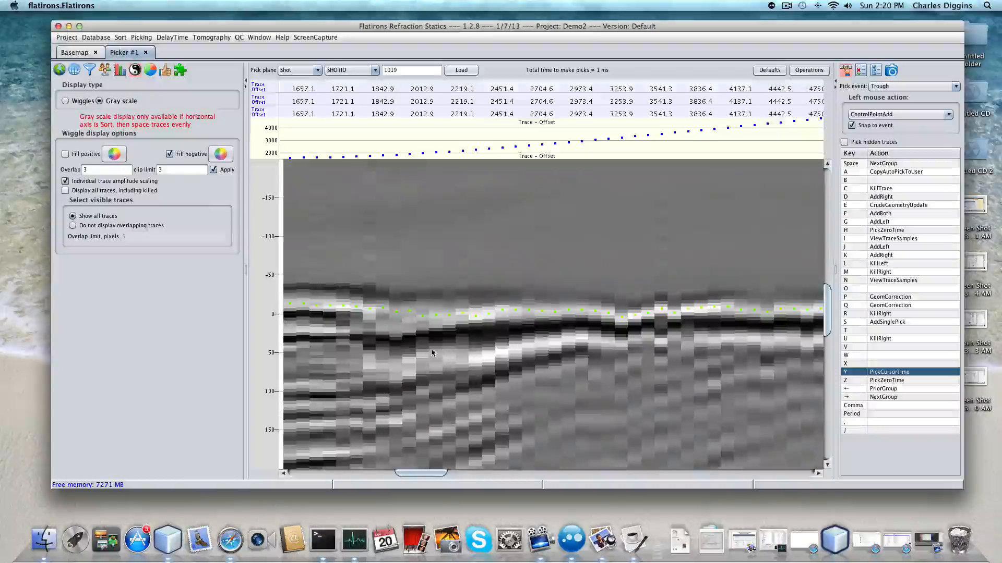
{"action": "right_click", "coordinate": [554, 315]}
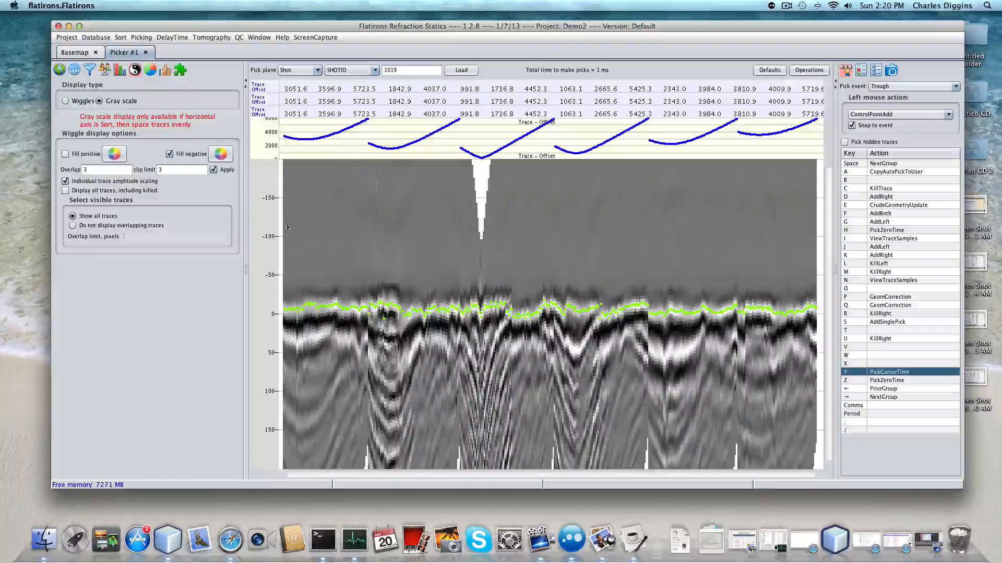
{"action": "left_click_drag", "start_coordinate": [317, 243], "coordinate": [427, 338]}
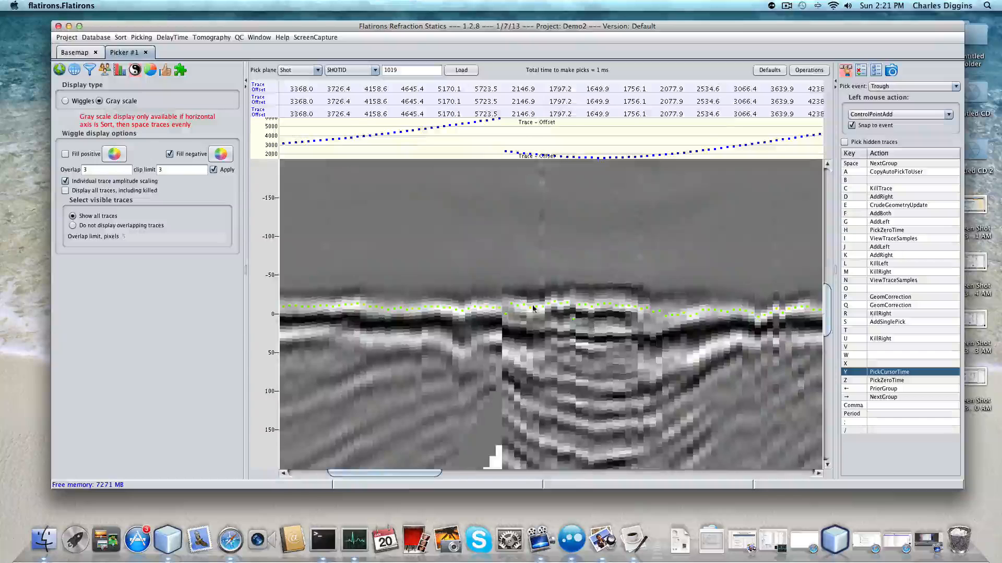
{"action": "left_click_drag", "start_coordinate": [538, 309], "coordinate": [232, 236]}
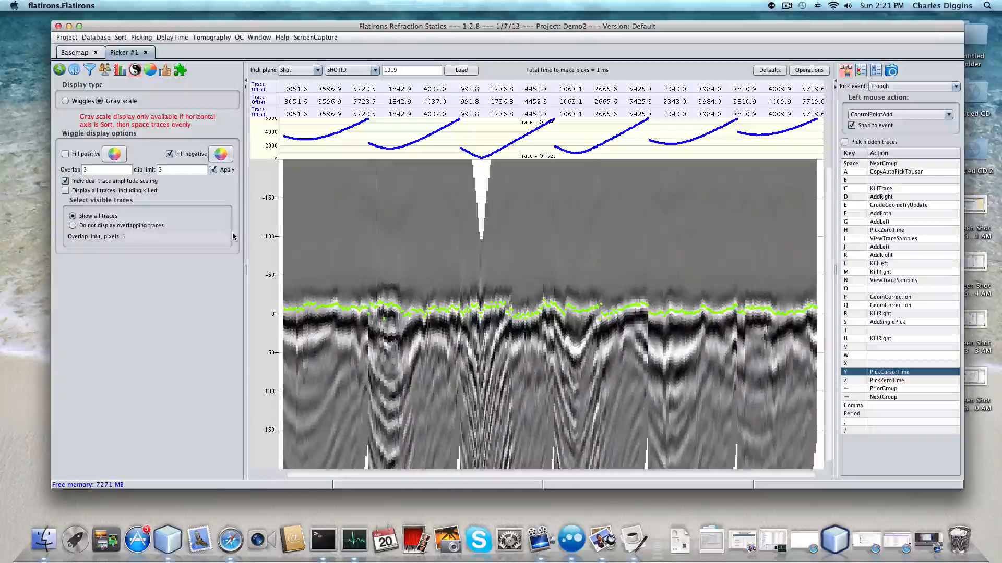
{"action": "left_click", "coordinate": [66, 101]}
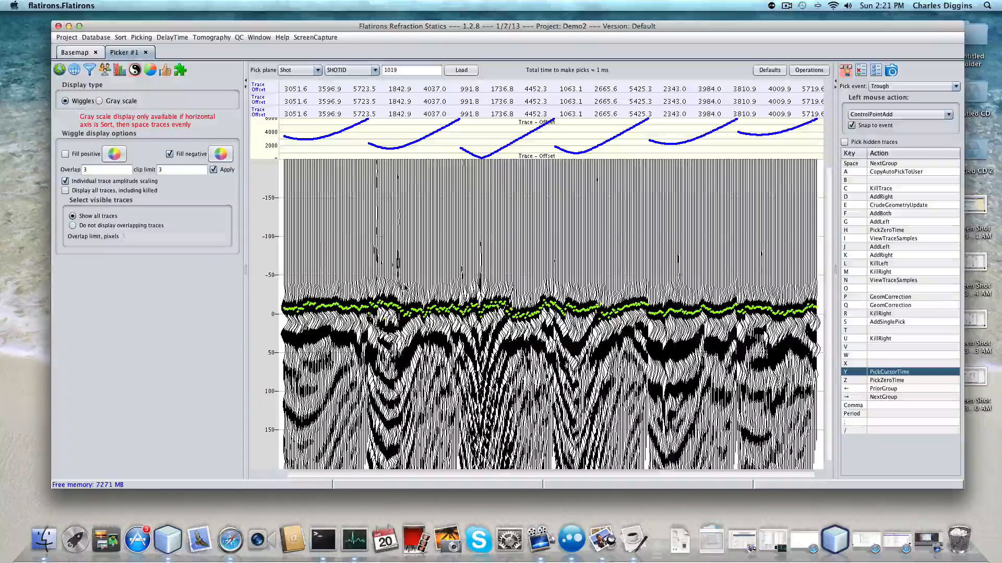